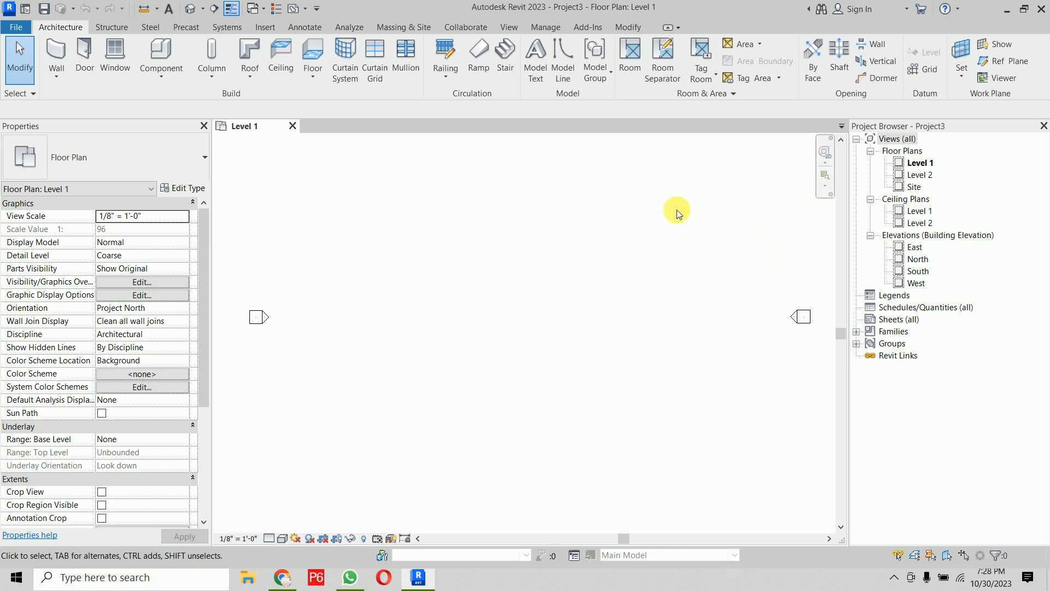
Start a new stair using the Cast-In-Place Monolithic Stair type.
click(507, 58)
click(142, 159)
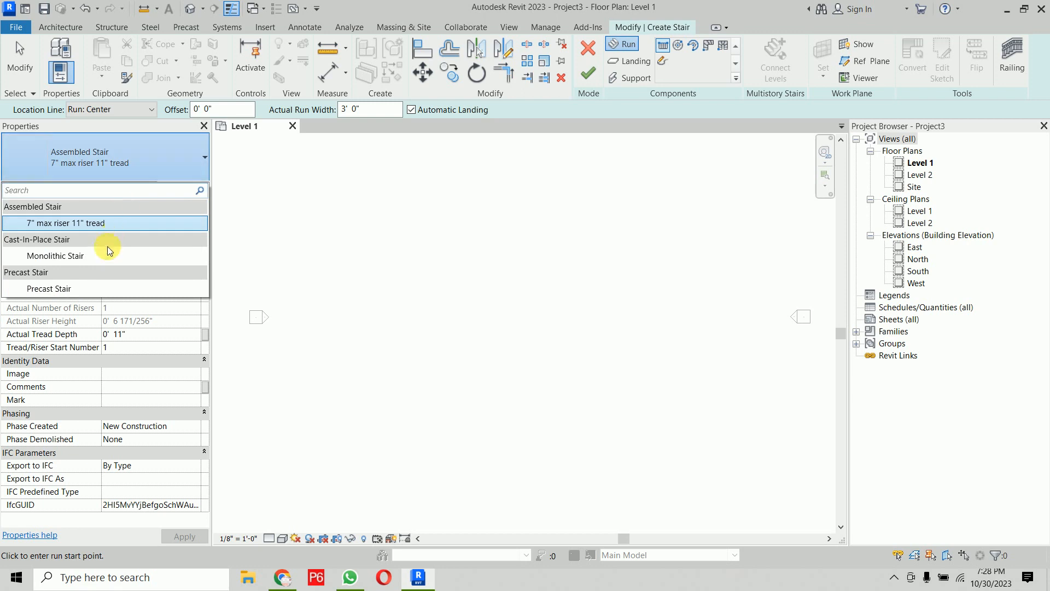
click(103, 256)
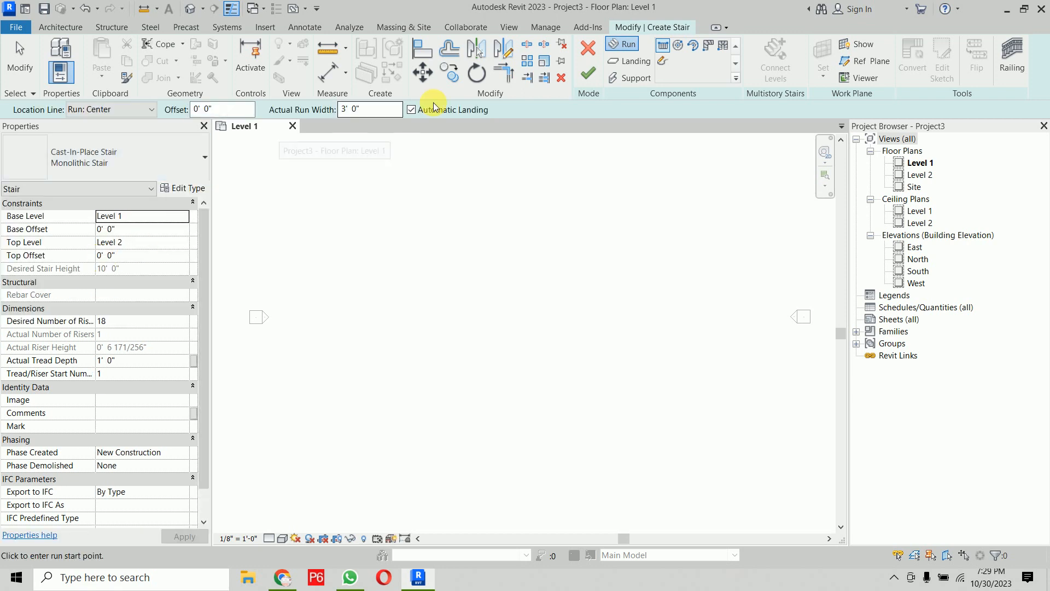
Set the Monolithic Stair type's maximum riser height to 6" and minimum run width to 3' 6".
drag(386, 110, 335, 112)
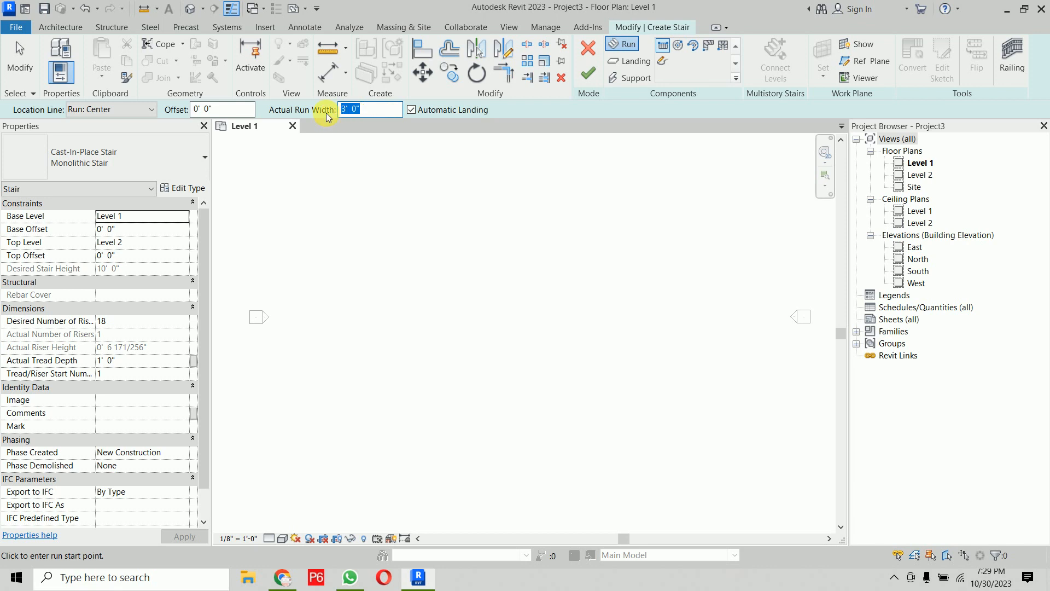
click(182, 188)
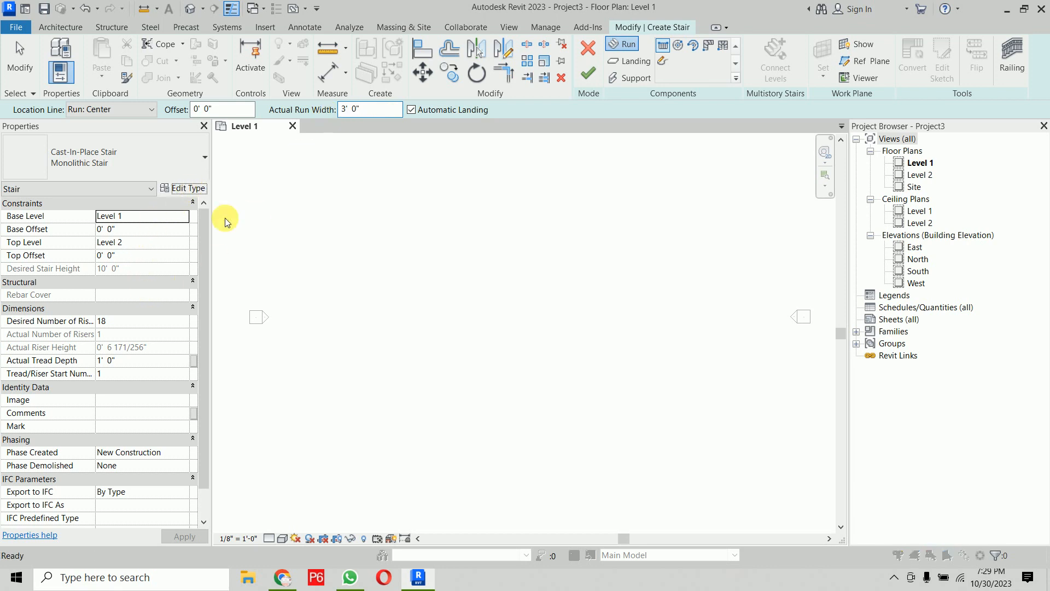
click(659, 231)
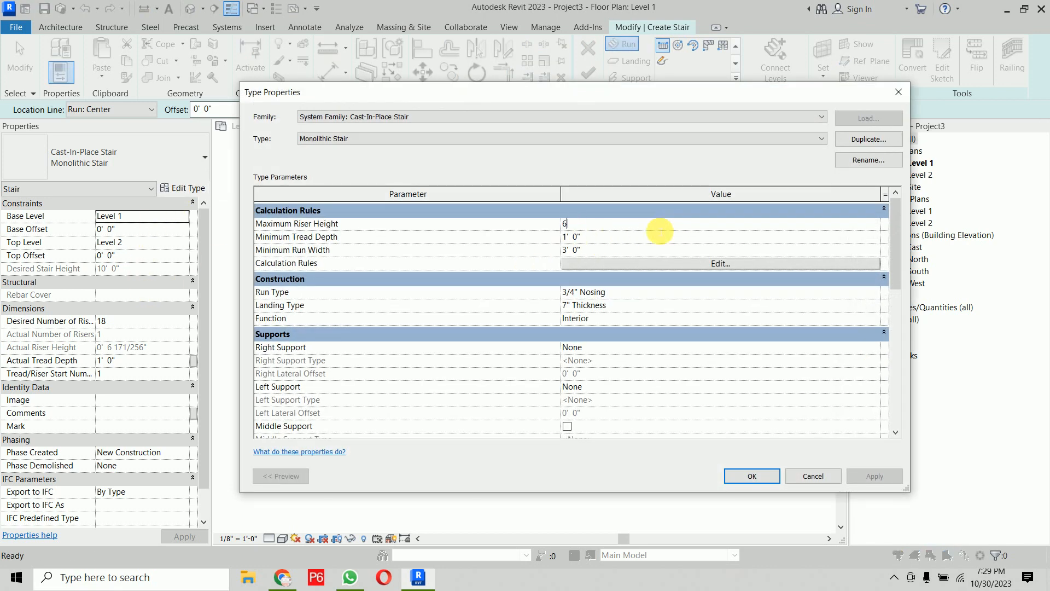
key(Return)
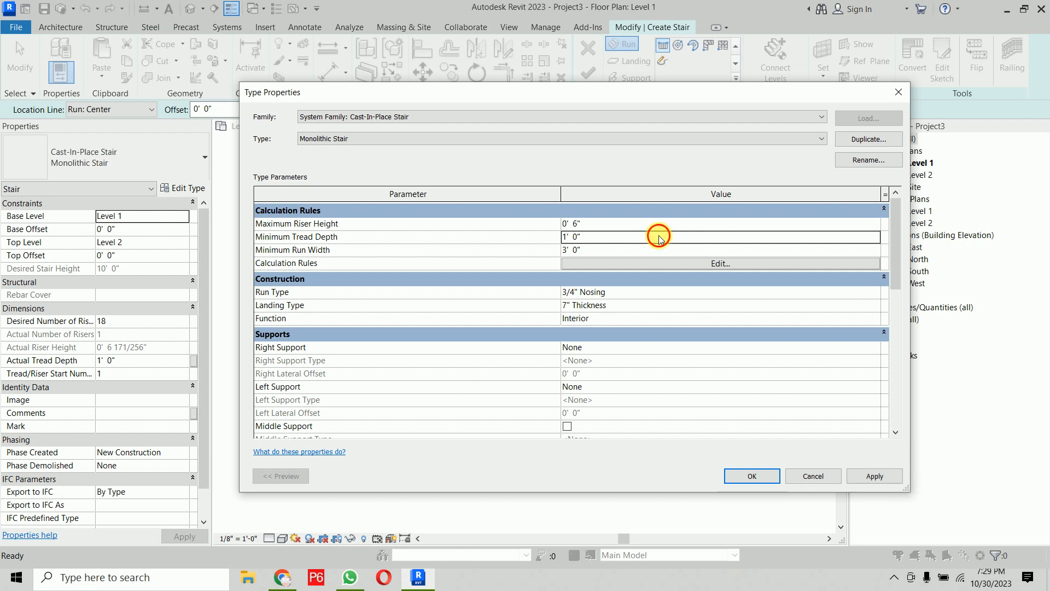
click(659, 237)
click(659, 255)
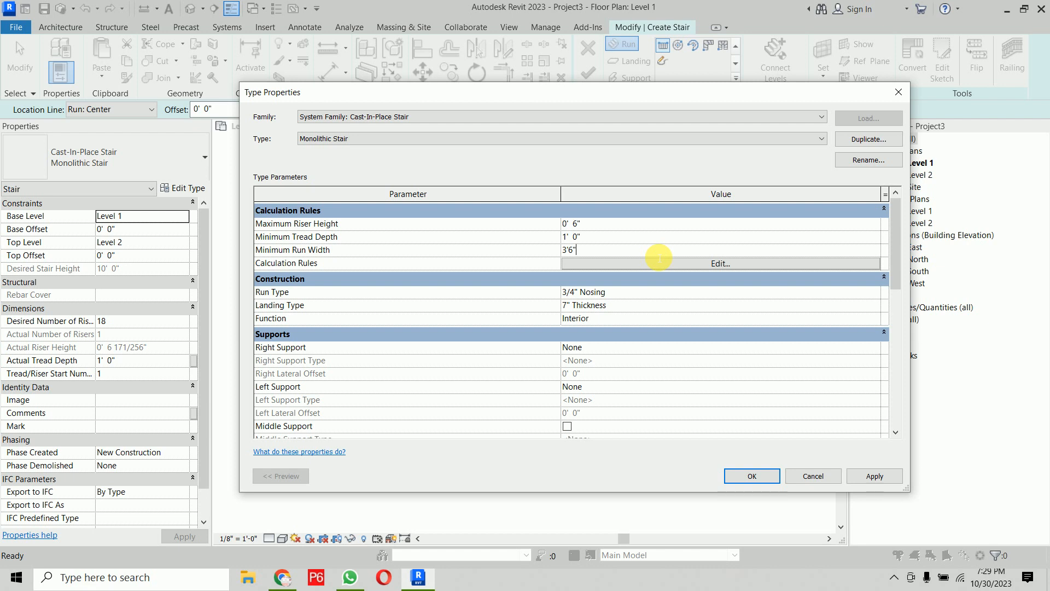
key(Return)
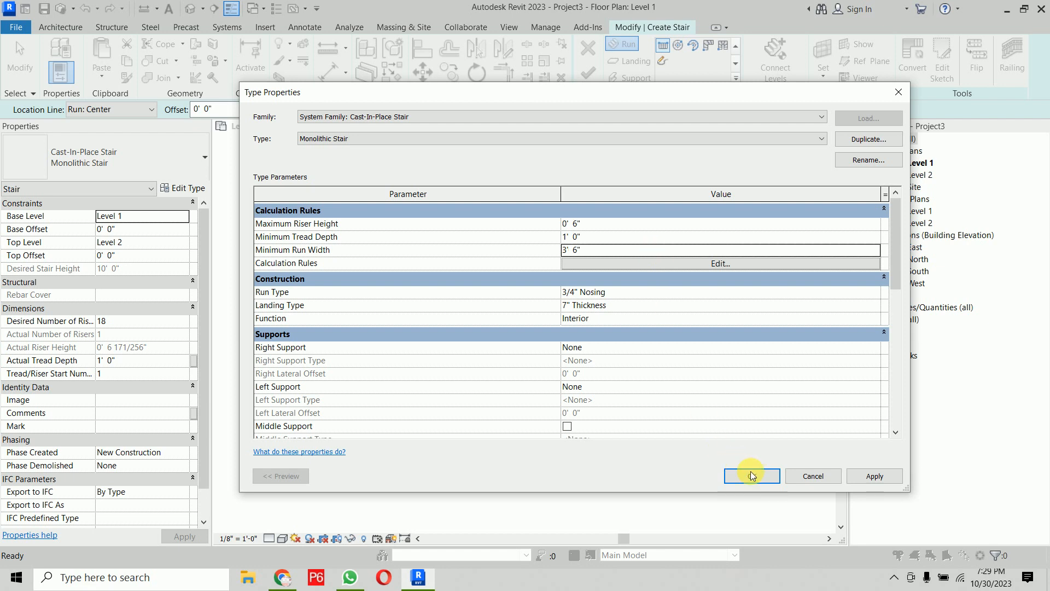
click(874, 476)
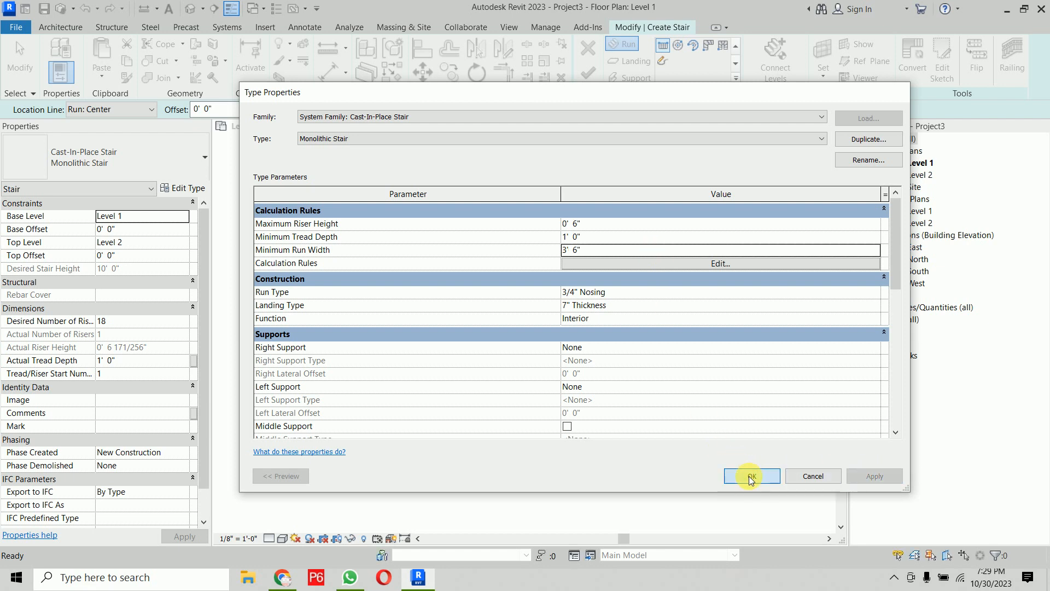
click(751, 477)
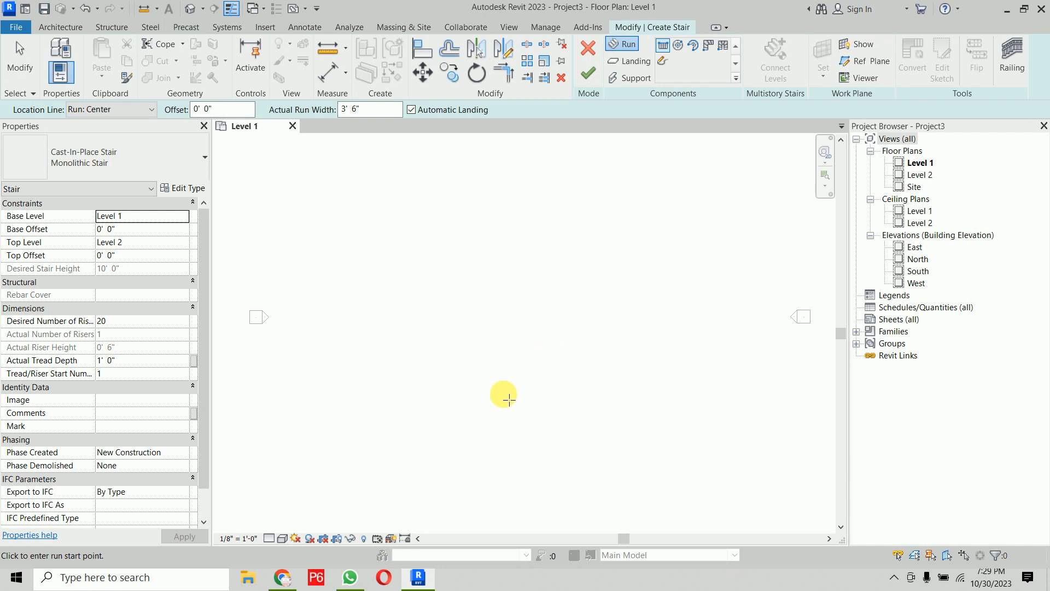
Set the location line to Run: Left and draw a straight vertical run about 12' long going up the plan.
click(121, 114)
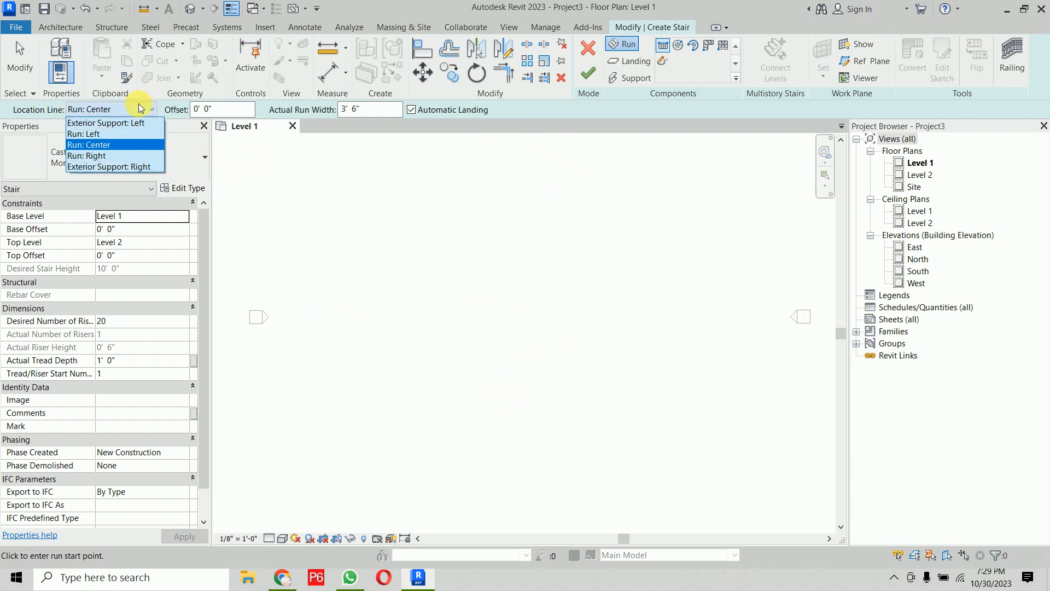
click(129, 133)
click(500, 412)
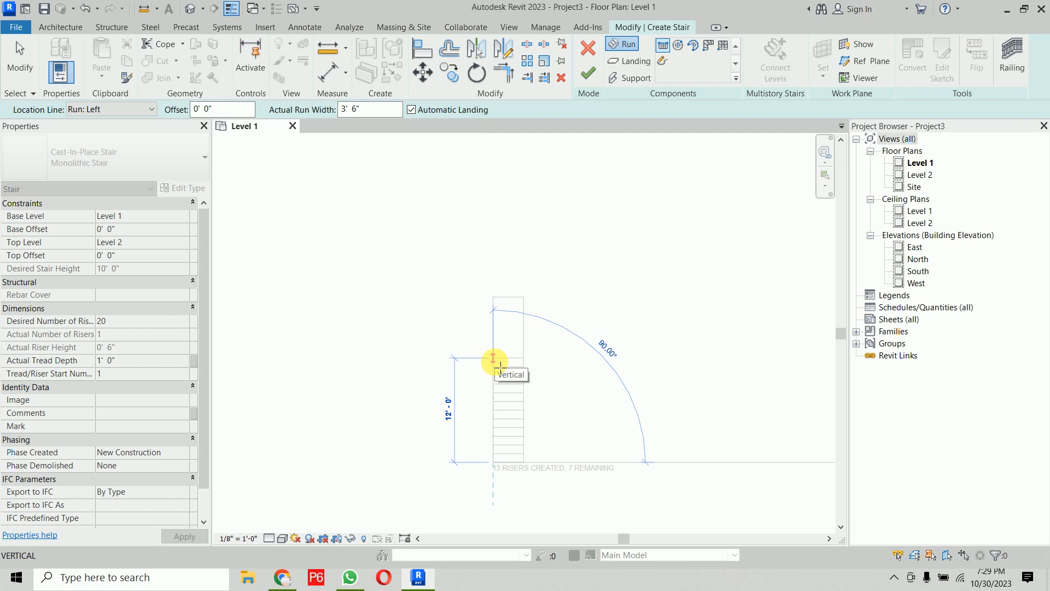
click(493, 359)
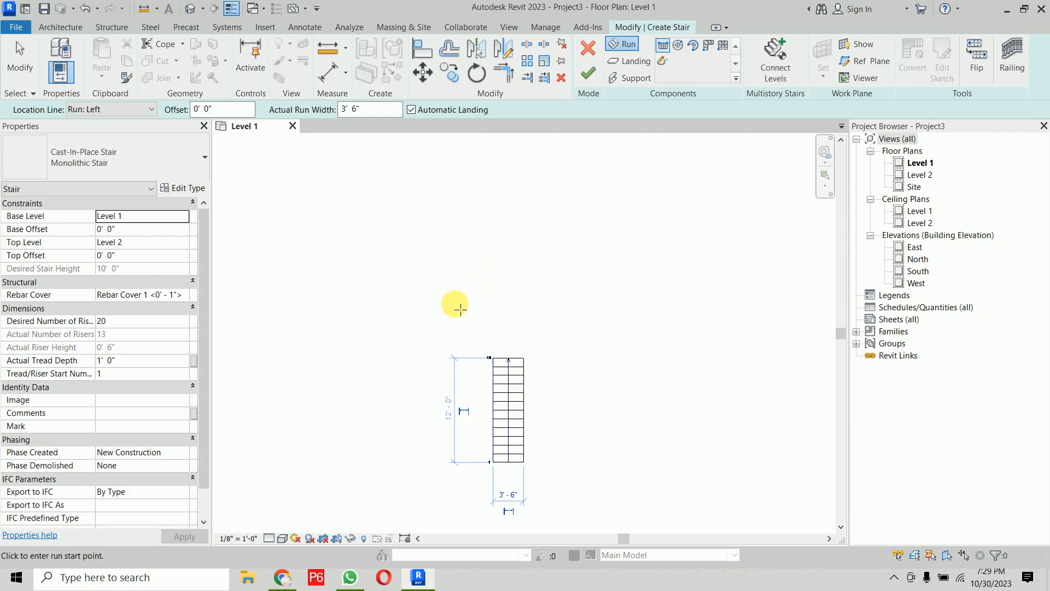
Draw the second run about 6' long at 135°, branching up and left from above the first run, with an automatic landing.
click(455, 304)
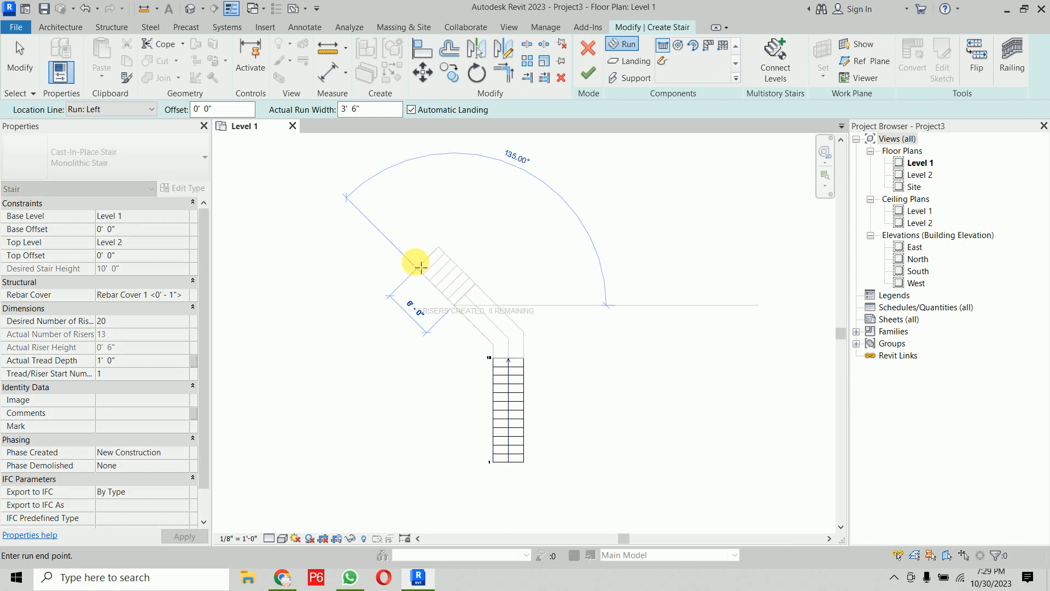
click(415, 263)
key(Escape)
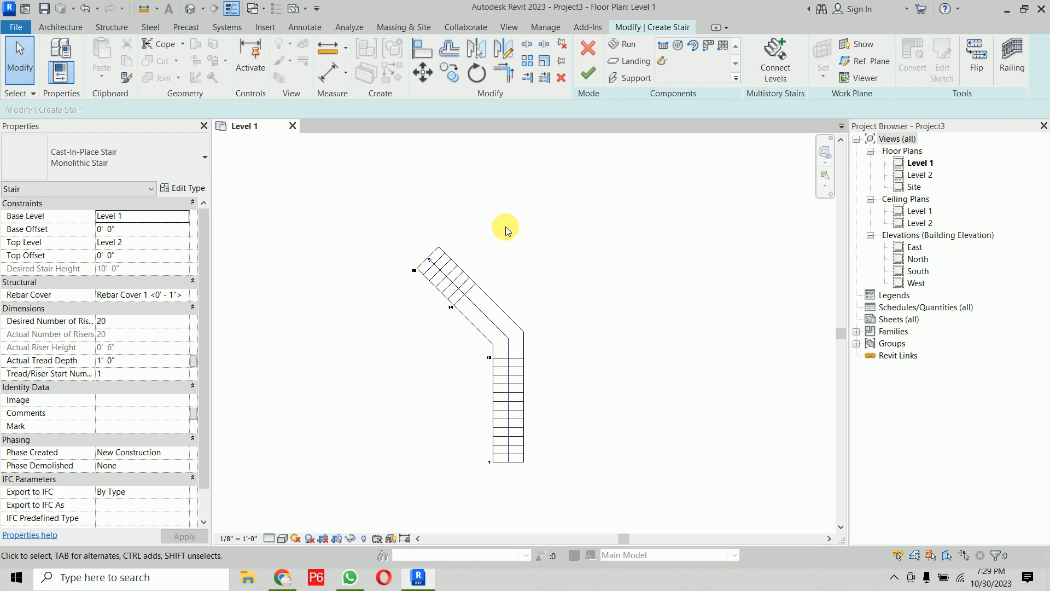
Mirror a copy of the upper diagonal run about the centre line of the vertical run.
scroll(512, 290, up, 2)
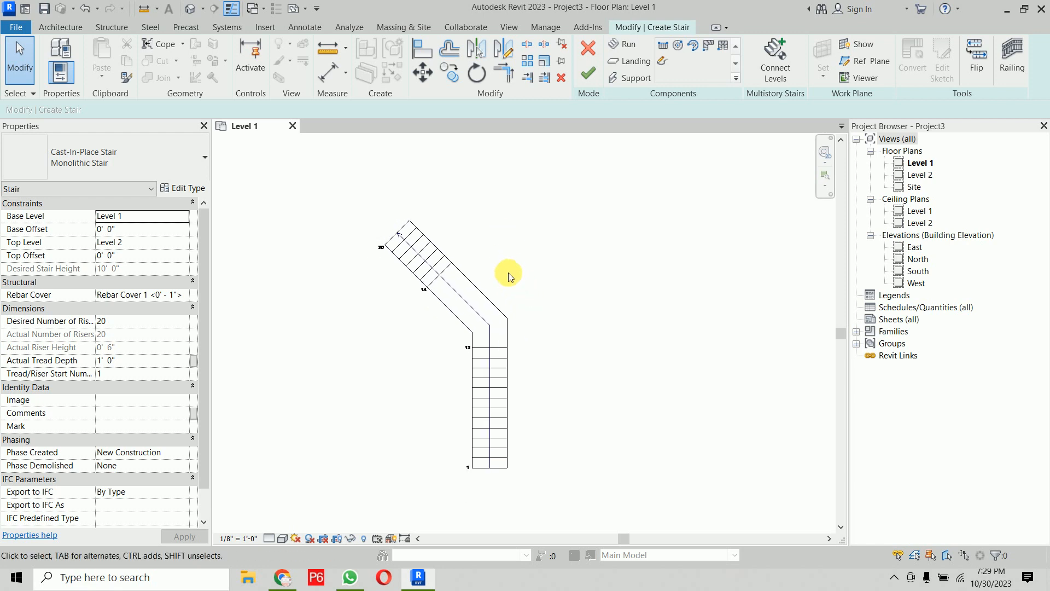
click(431, 242)
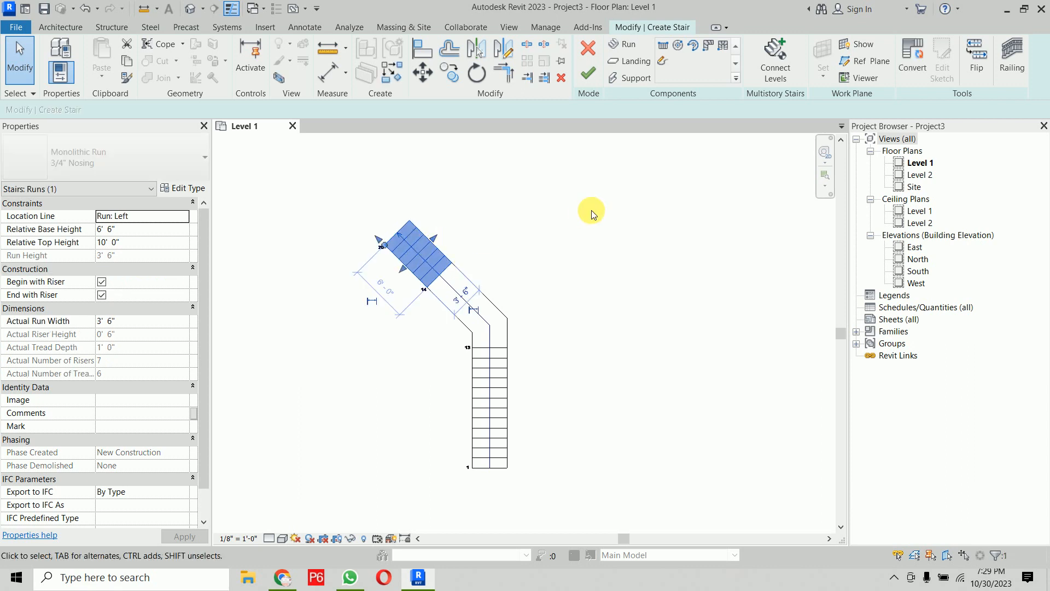
click(481, 54)
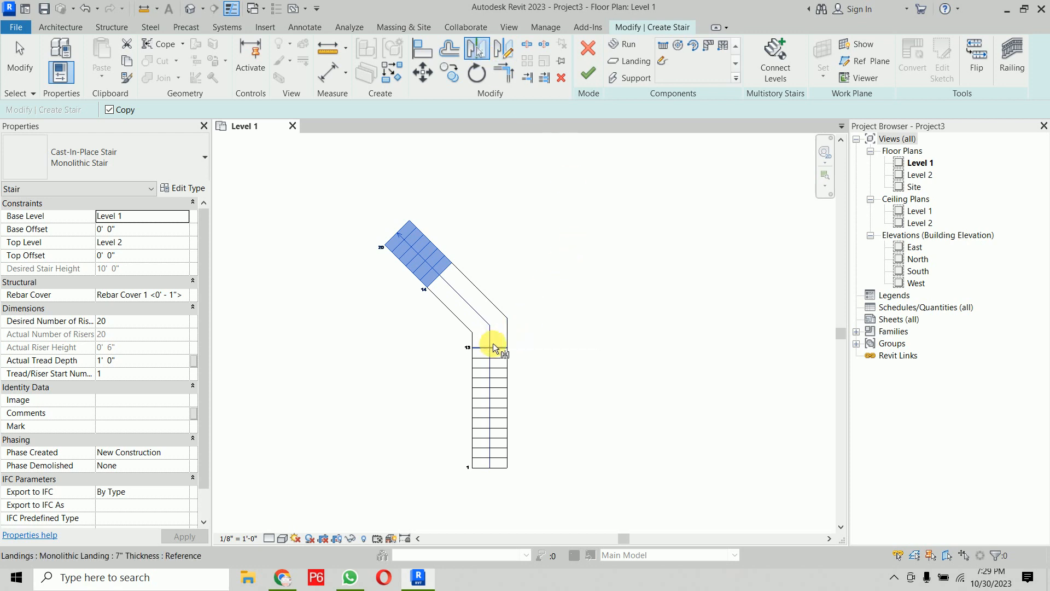
scroll(492, 341, up, 3)
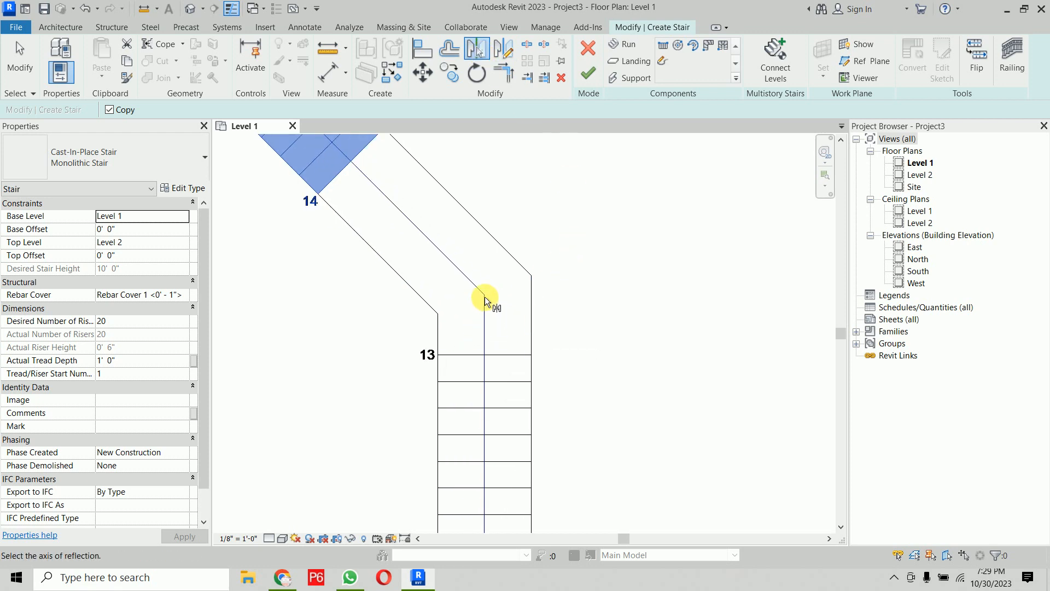
scroll(485, 296, down, 2)
click(484, 355)
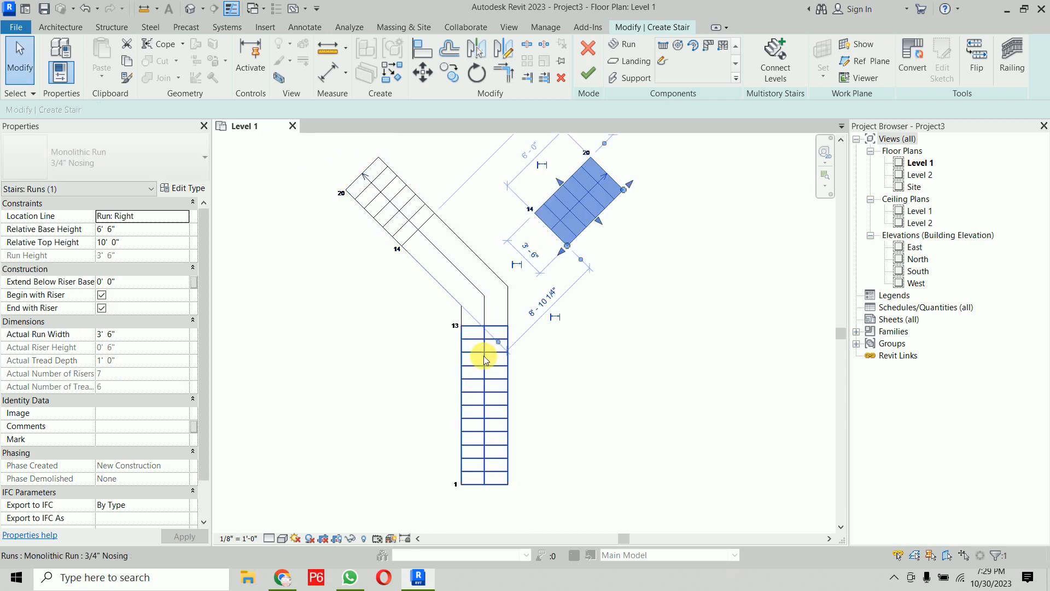
click(671, 322)
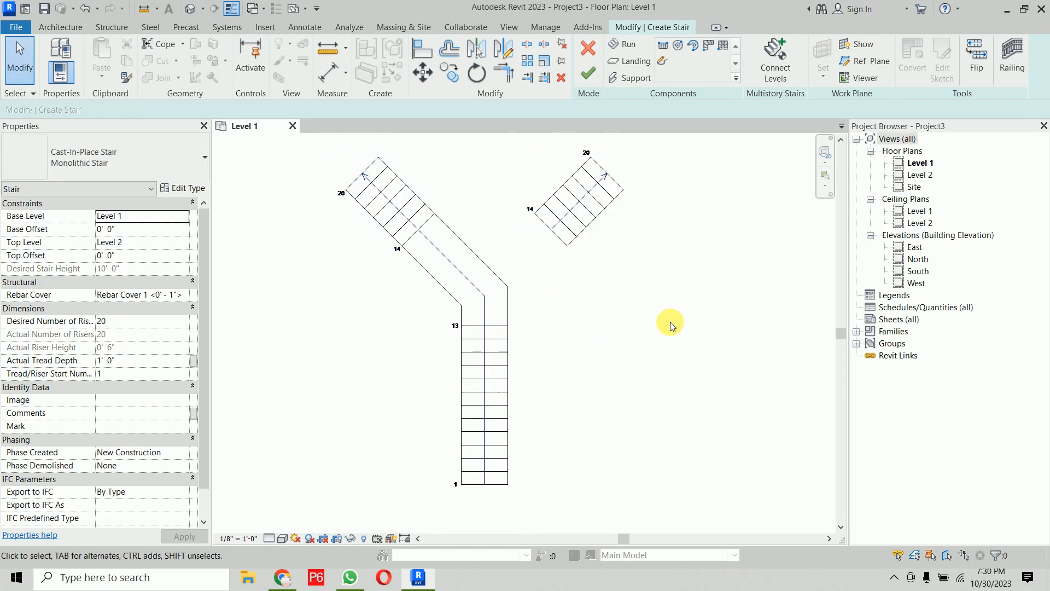
Finish the stair with its two diagonal upper runs.
scroll(670, 321, down, 1)
middle_drag(671, 322, 651, 347)
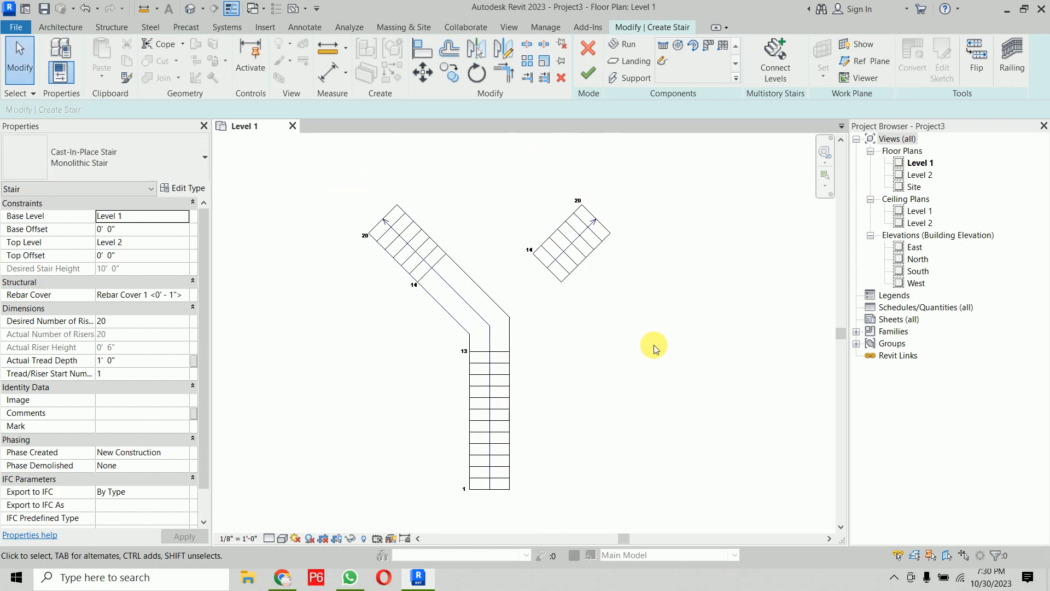
click(588, 76)
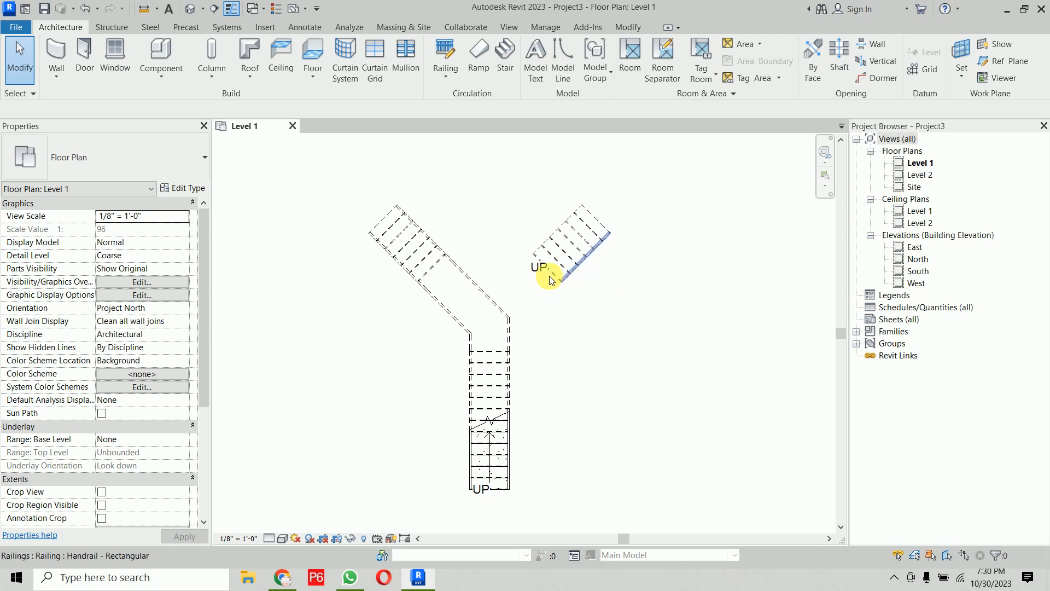
Reopen the stair for editing and open the sketch of its landing.
click(473, 312)
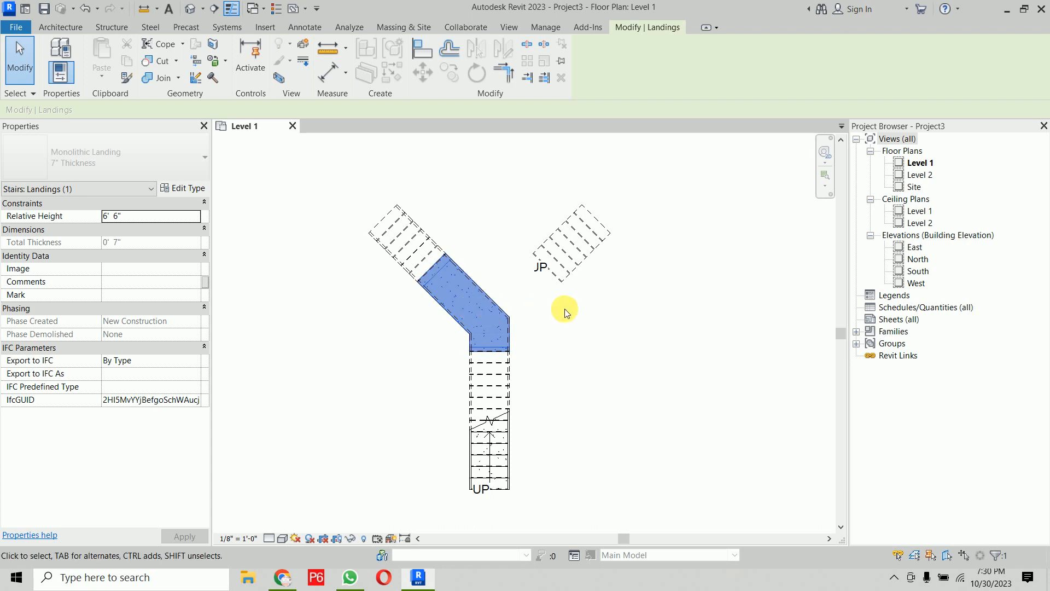
click(565, 159)
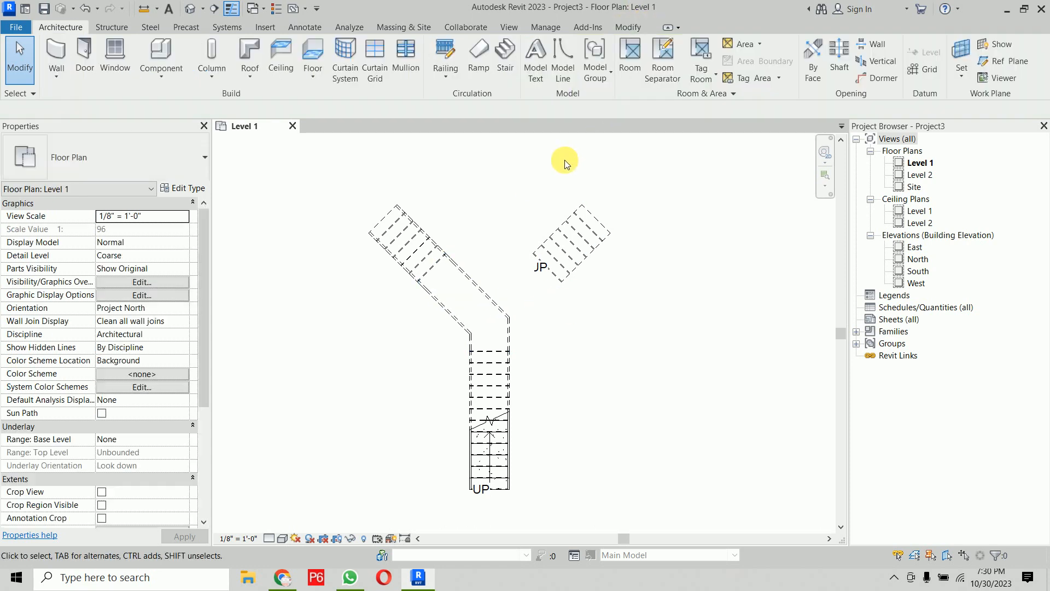
click(424, 268)
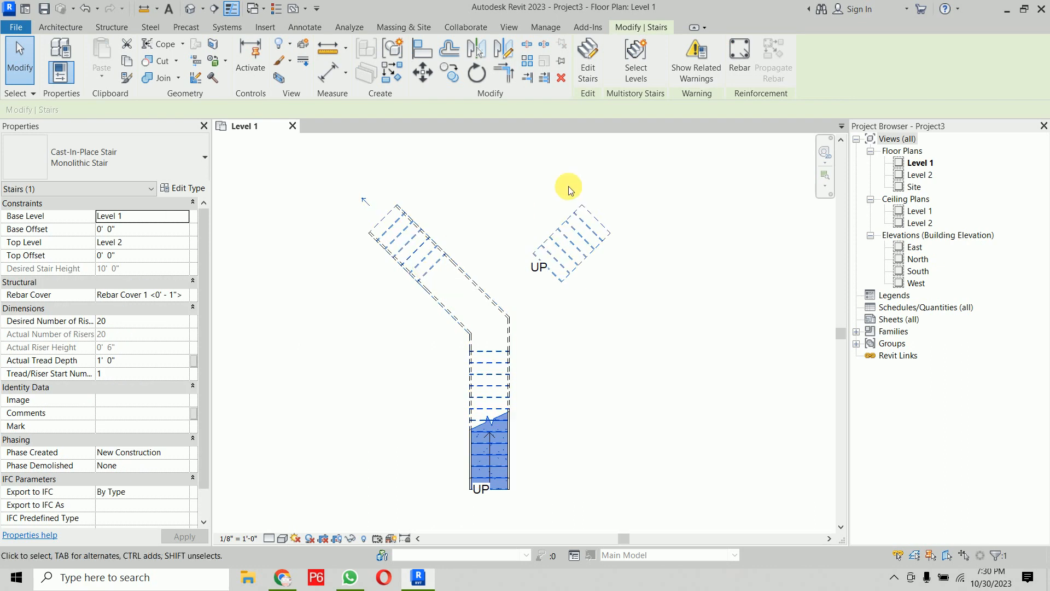
click(598, 58)
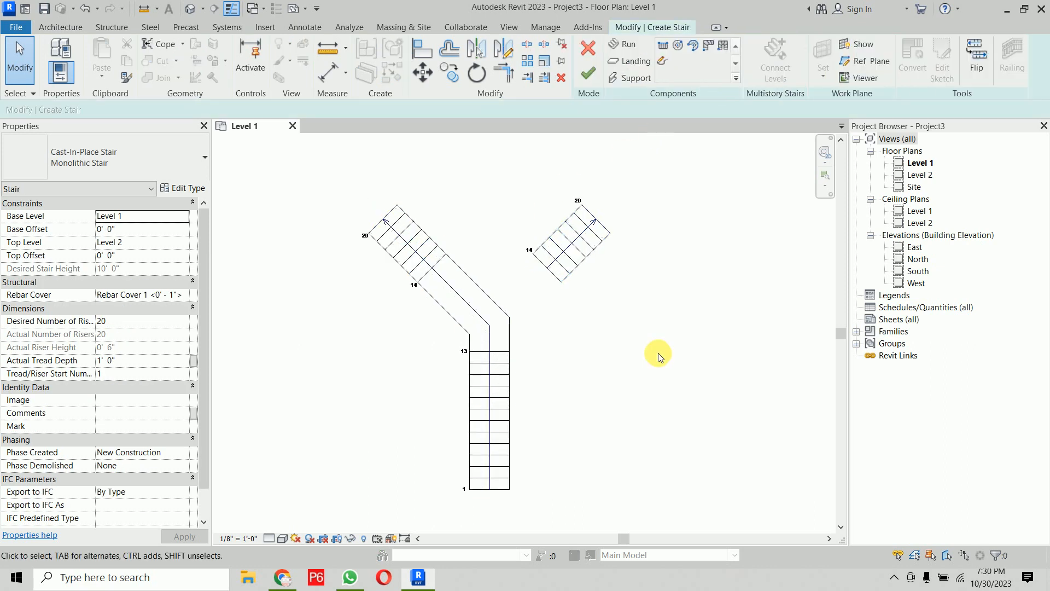
click(453, 290)
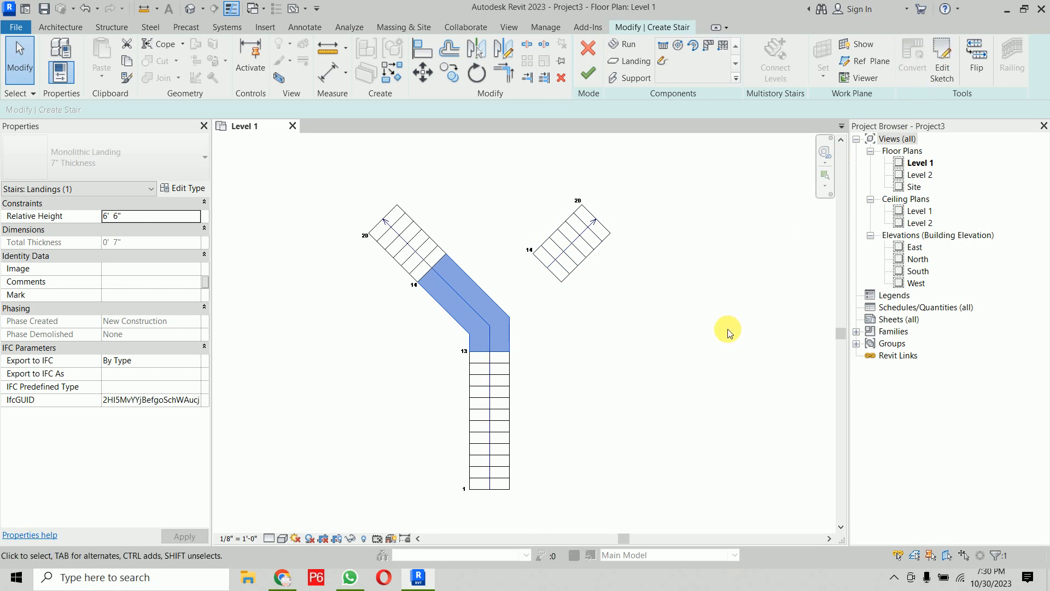
click(941, 60)
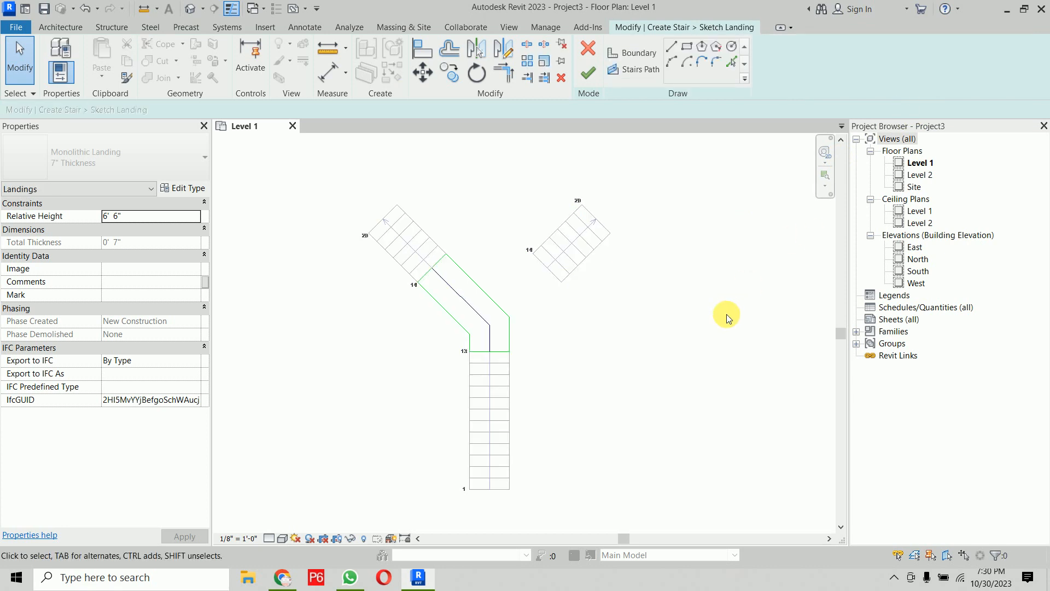
Mirror the landing's two outer left boundary lines and its riser 14 edge about the vertical part of the stair path.
scroll(507, 322, up, 5)
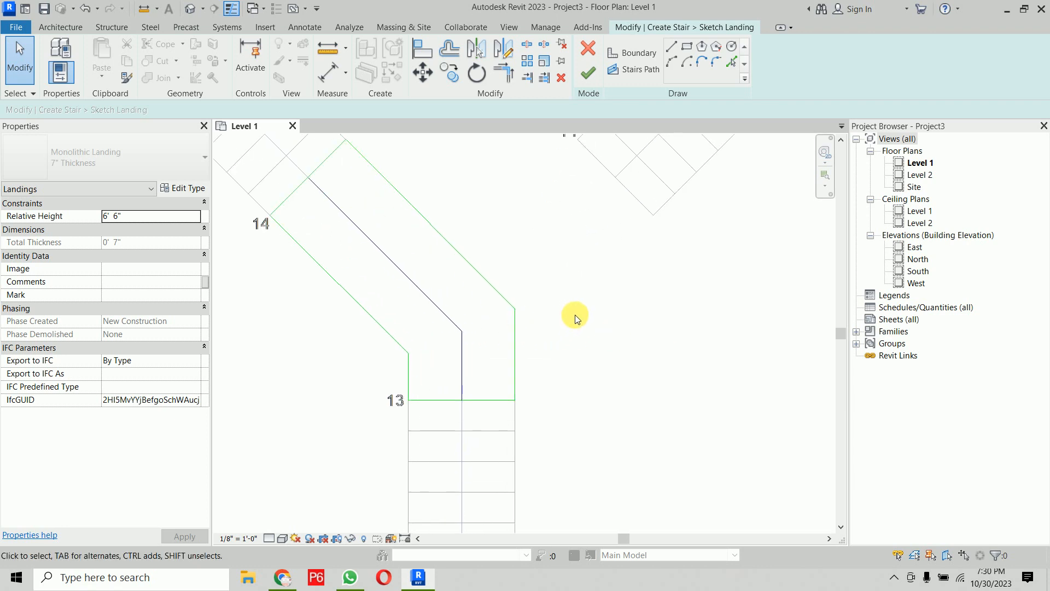
scroll(569, 368, down, 1)
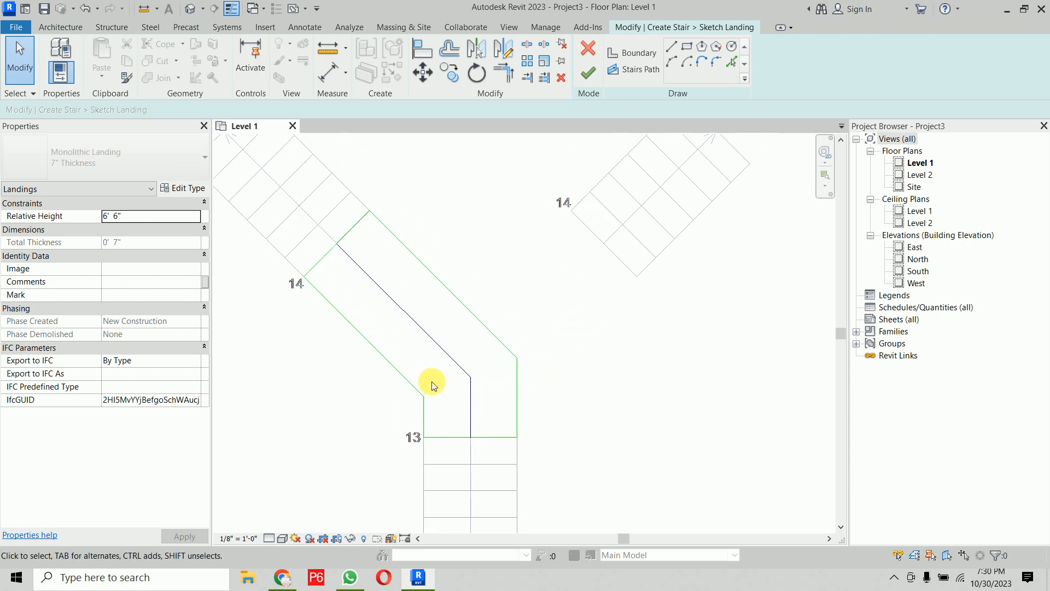
drag(433, 383, 399, 408)
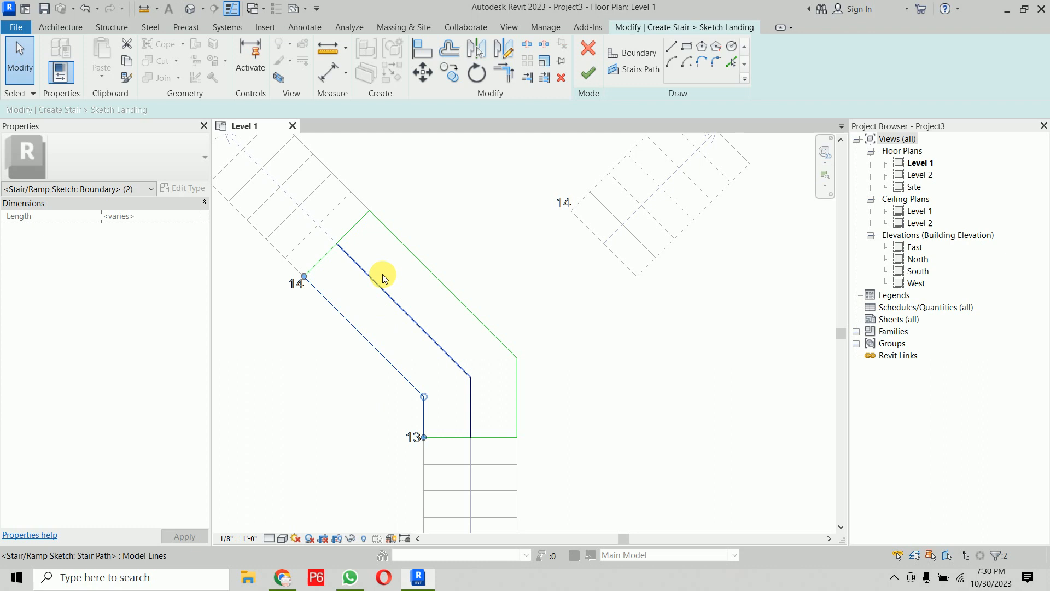
ctrl+click(356, 229)
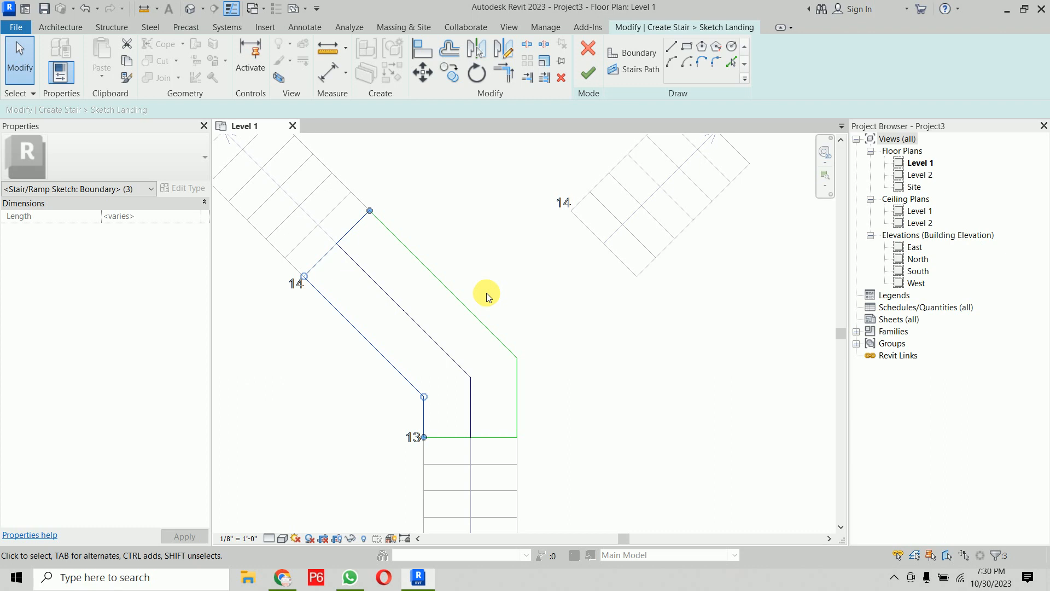
click(476, 49)
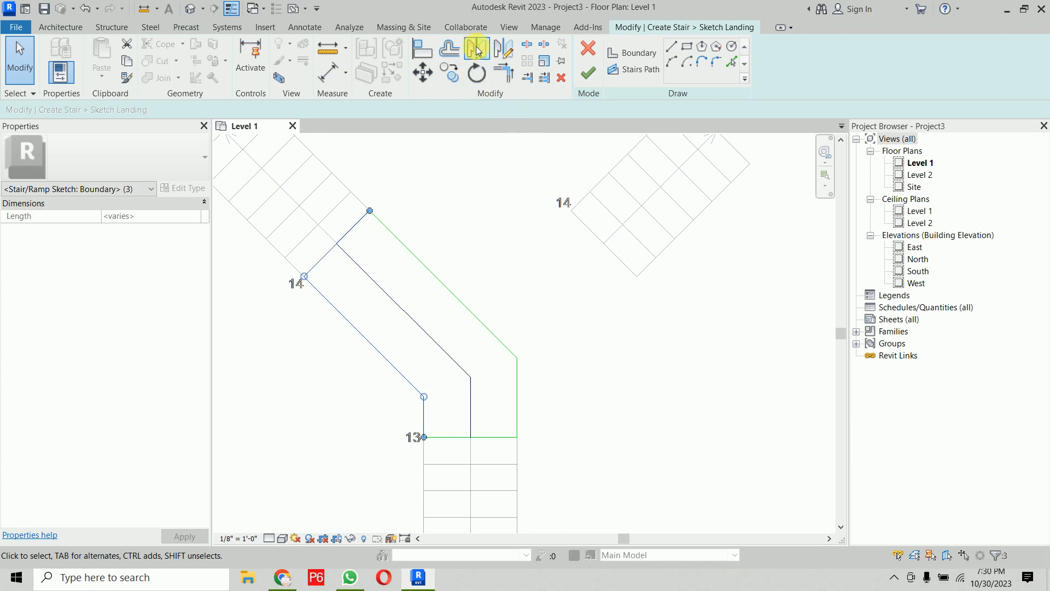
click(470, 414)
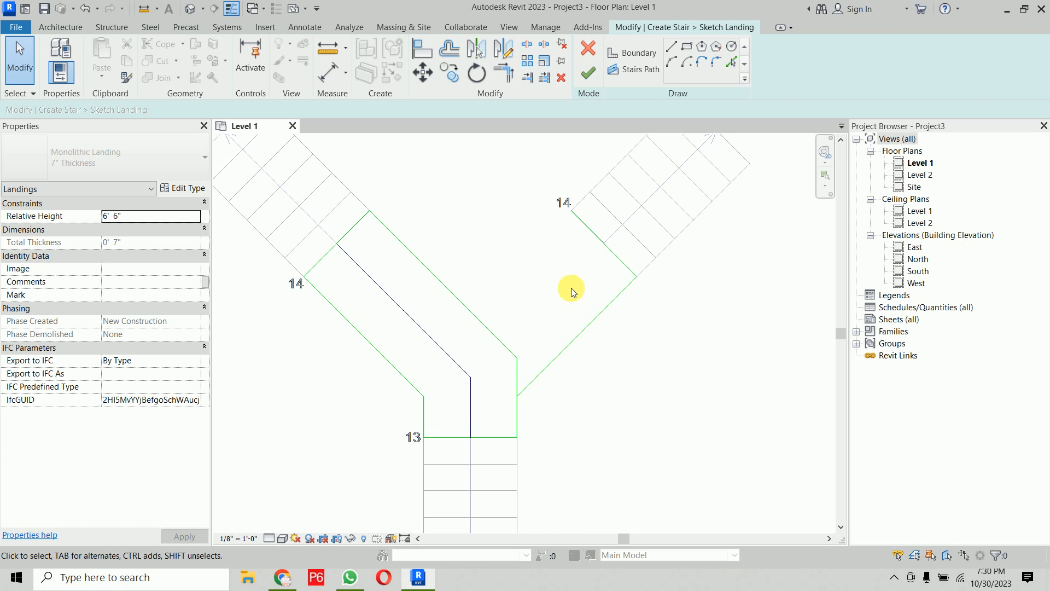
Delete the landing's long inner diagonal boundary line and trim the right vertical edge to the mirrored diagonal.
click(472, 308)
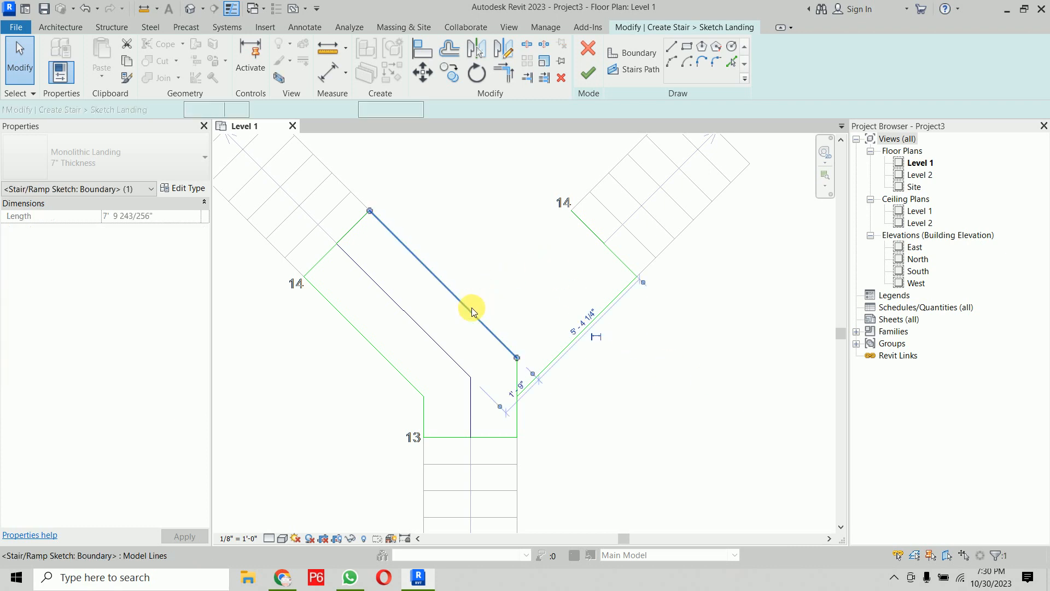
key(Delete)
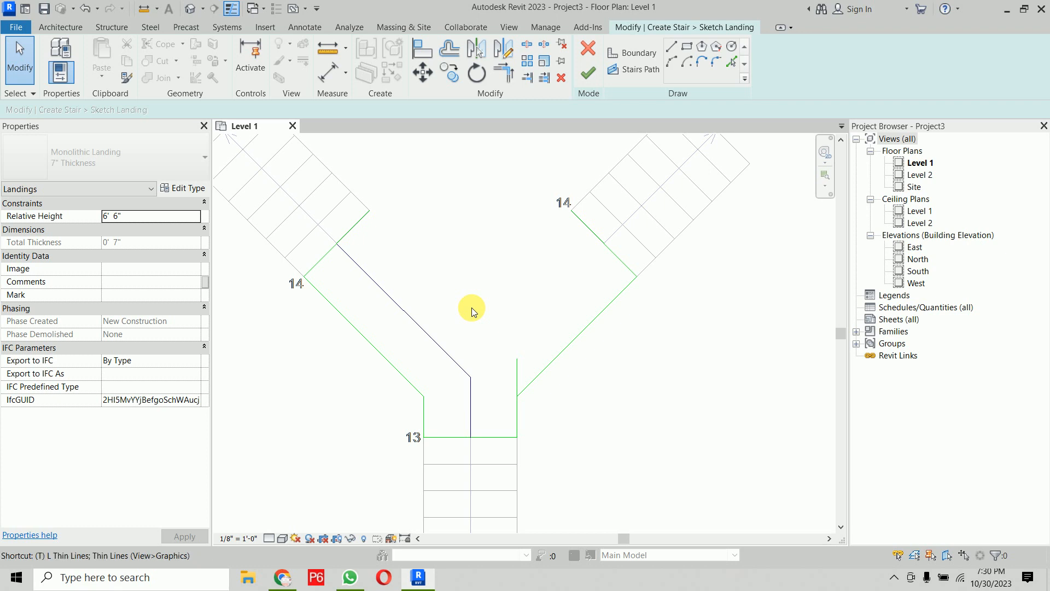
key(t)
key(r)
click(562, 352)
click(517, 416)
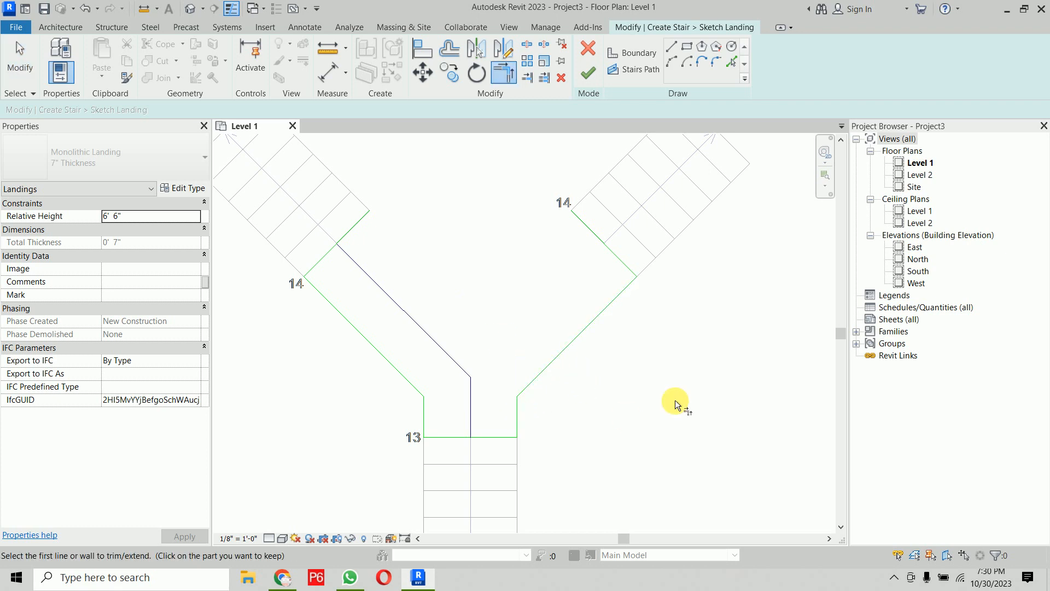
key(Escape)
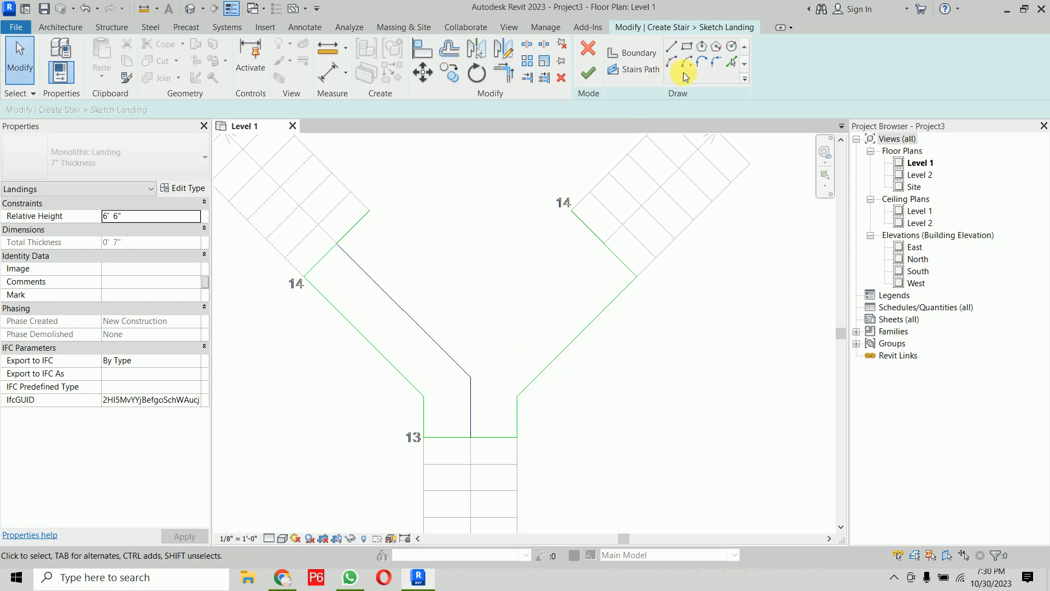
Draw a three-point boundary arc of about 5' 6" radius between the inner ends of the two riser 14 edges.
click(672, 62)
click(370, 210)
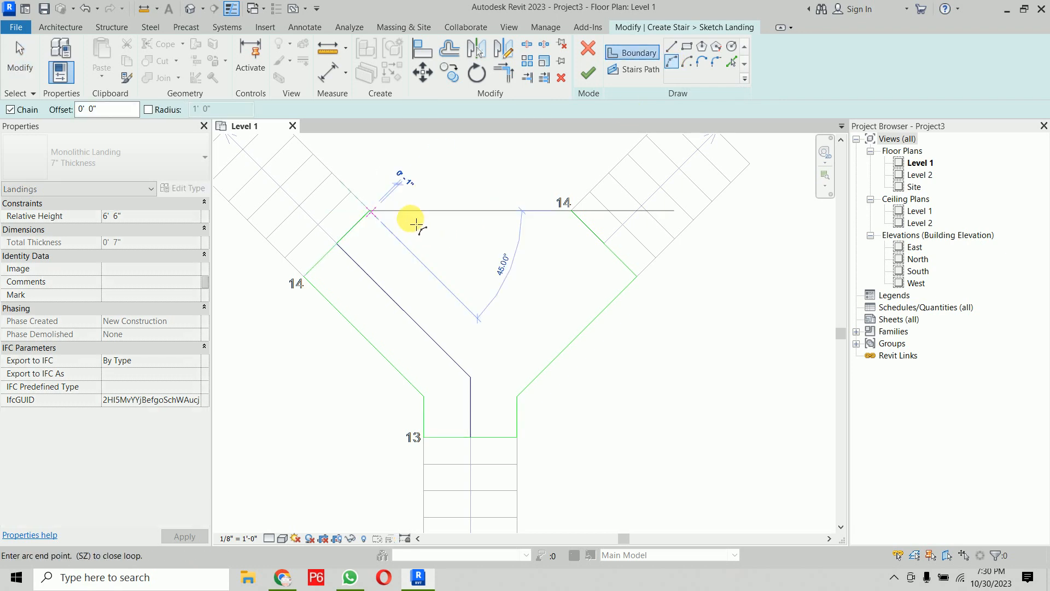
click(570, 211)
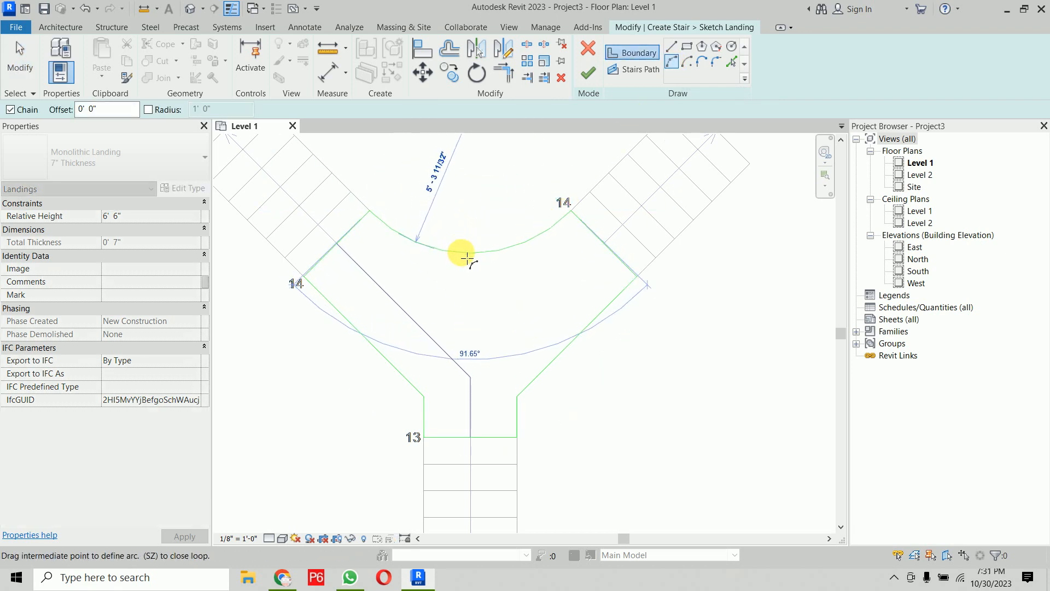
click(465, 254)
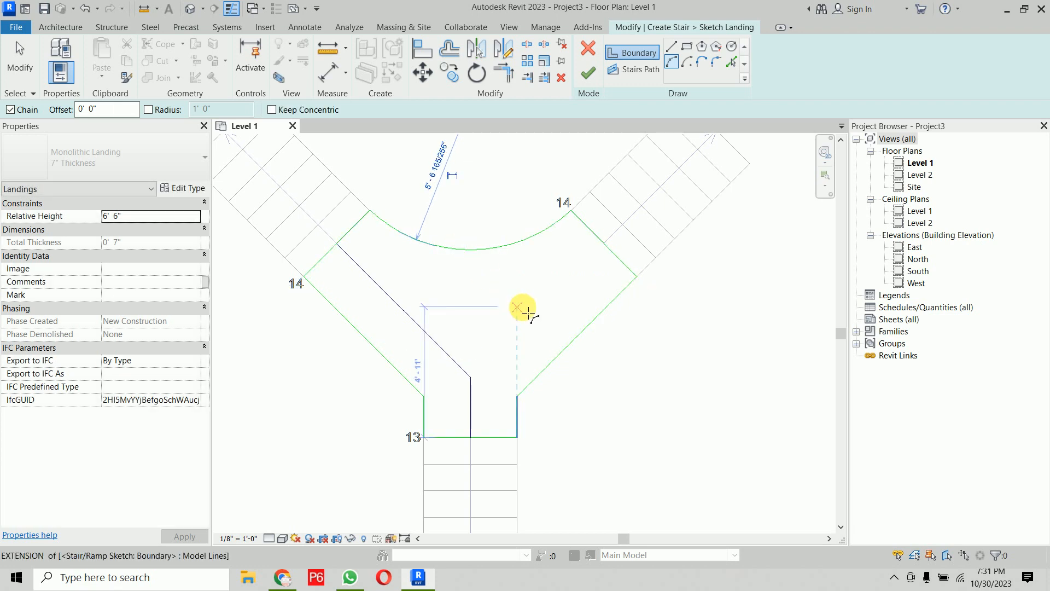
key(Escape)
key(Escape)
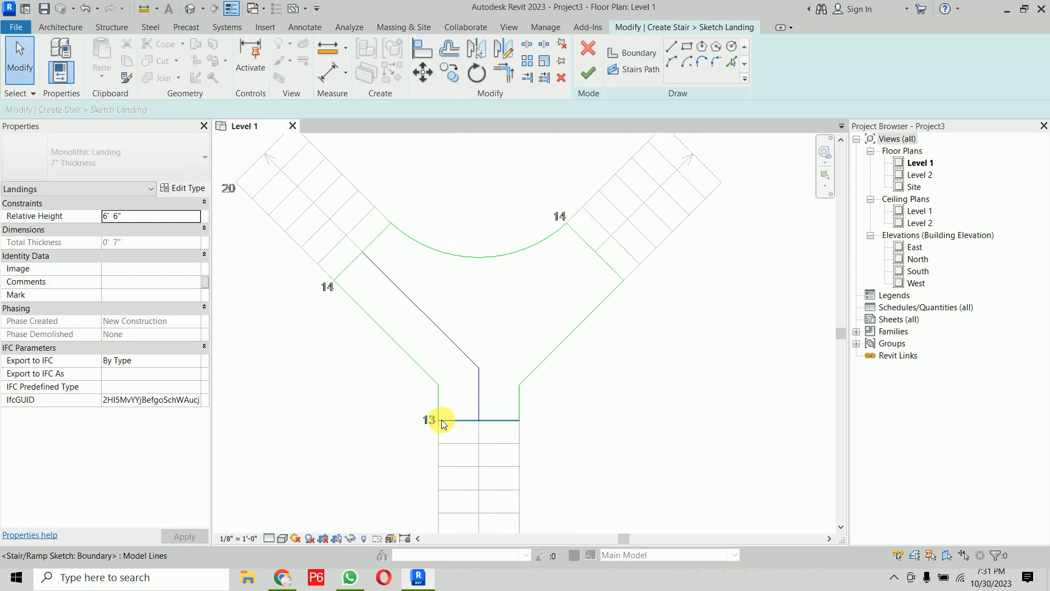
Fillet the landing's two lower bends with arcs of about 2' 3" radius on the left and 2' 4" on the right.
scroll(442, 421, up, 2)
scroll(475, 369, up, 2)
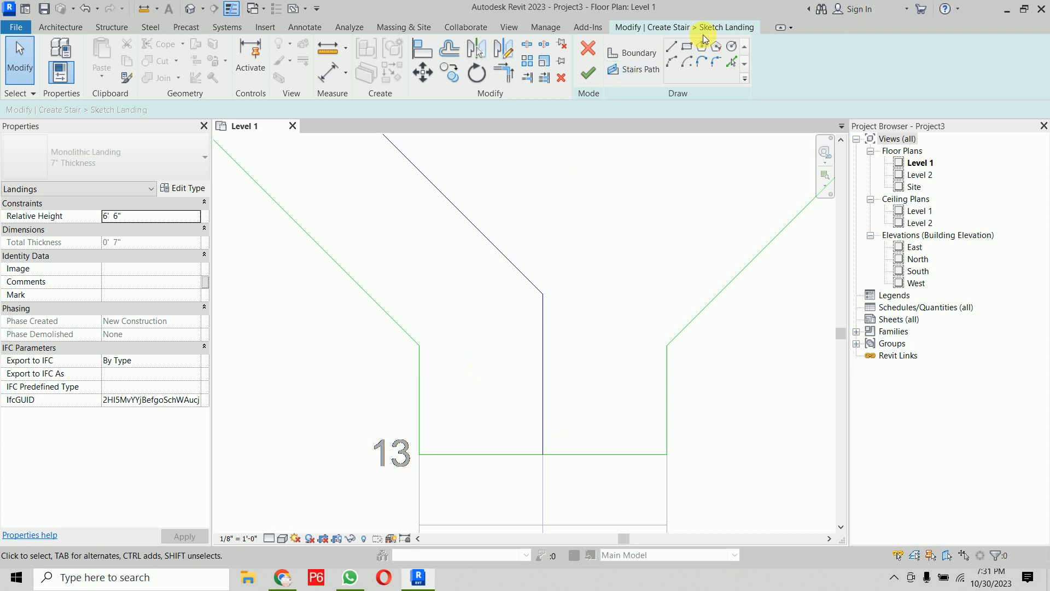
click(717, 64)
click(412, 340)
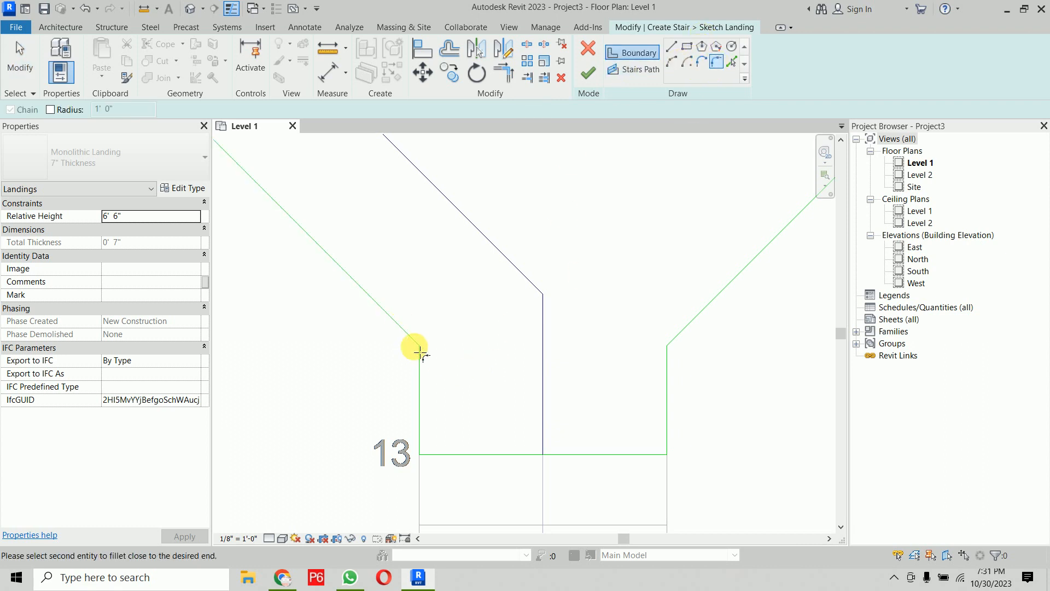
click(418, 363)
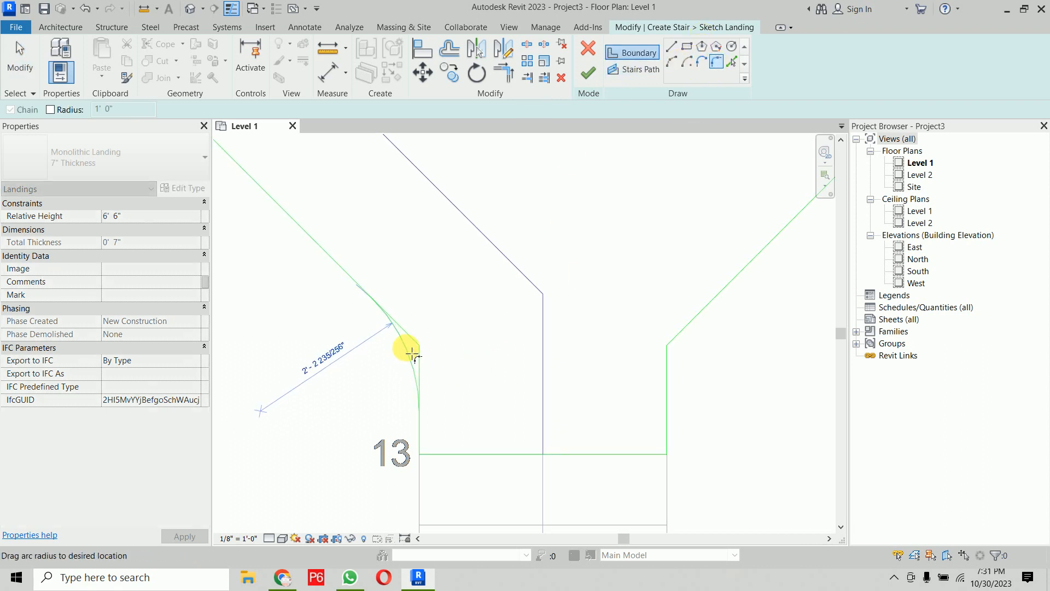
click(408, 352)
click(688, 324)
click(668, 363)
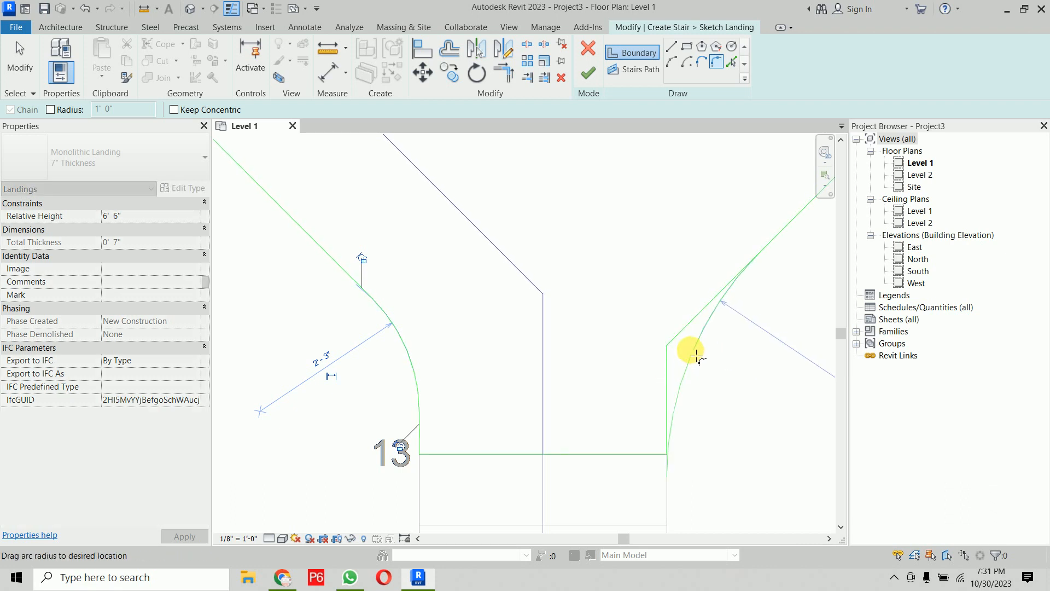
click(681, 351)
Set the radius of both the right and left fillet arcs to 2' 0".
click(771, 362)
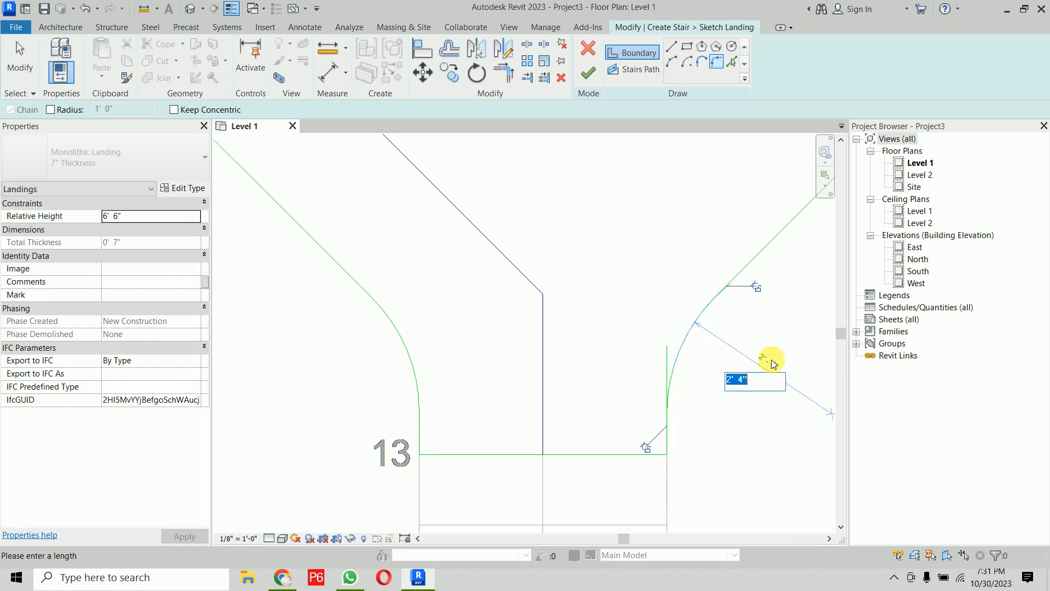
text(2)
key(Return)
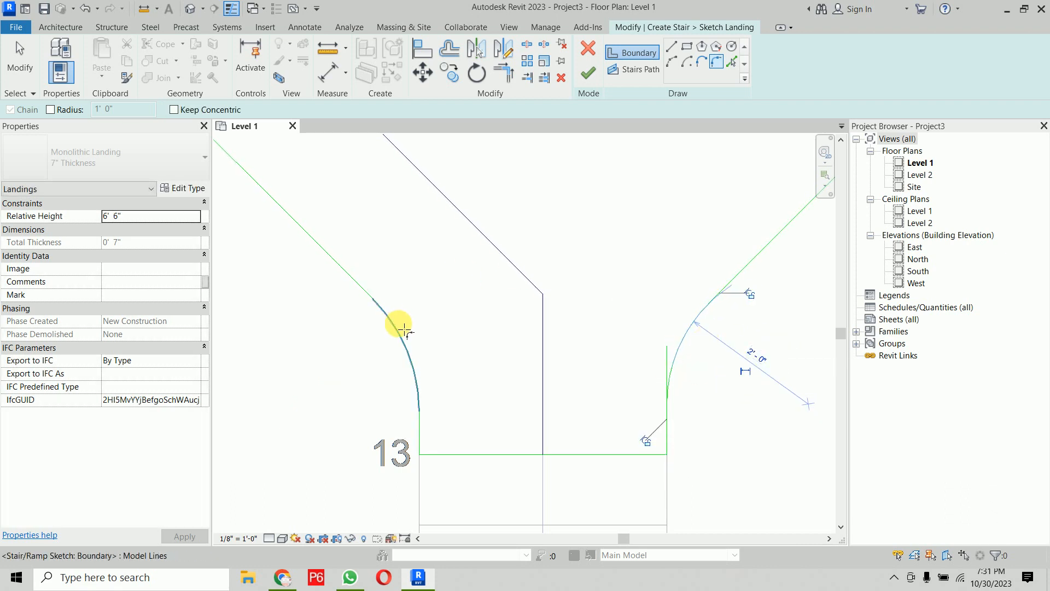
click(402, 336)
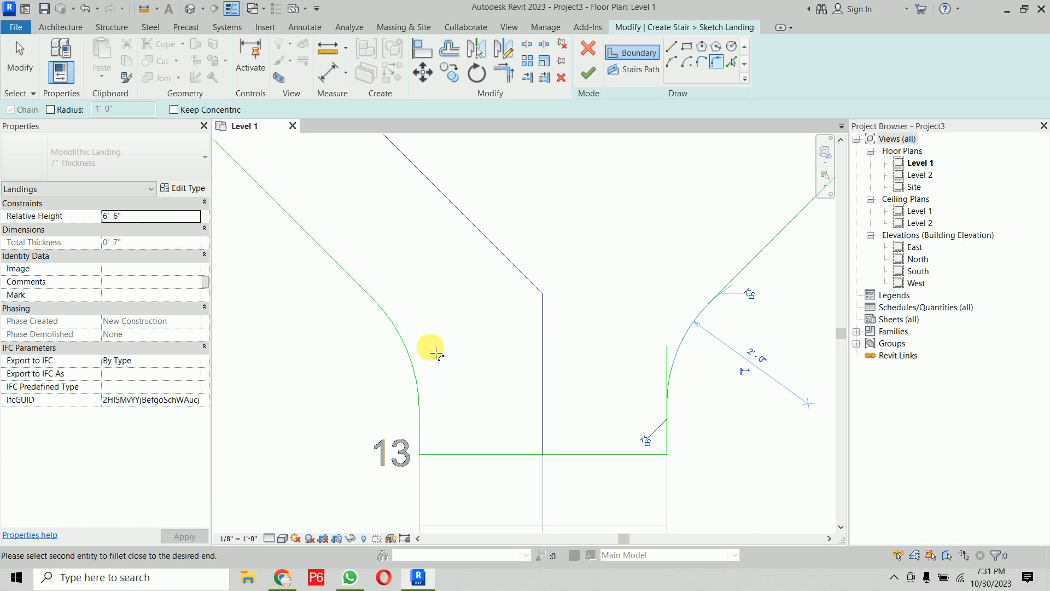
key(Escape)
click(403, 342)
click(315, 355)
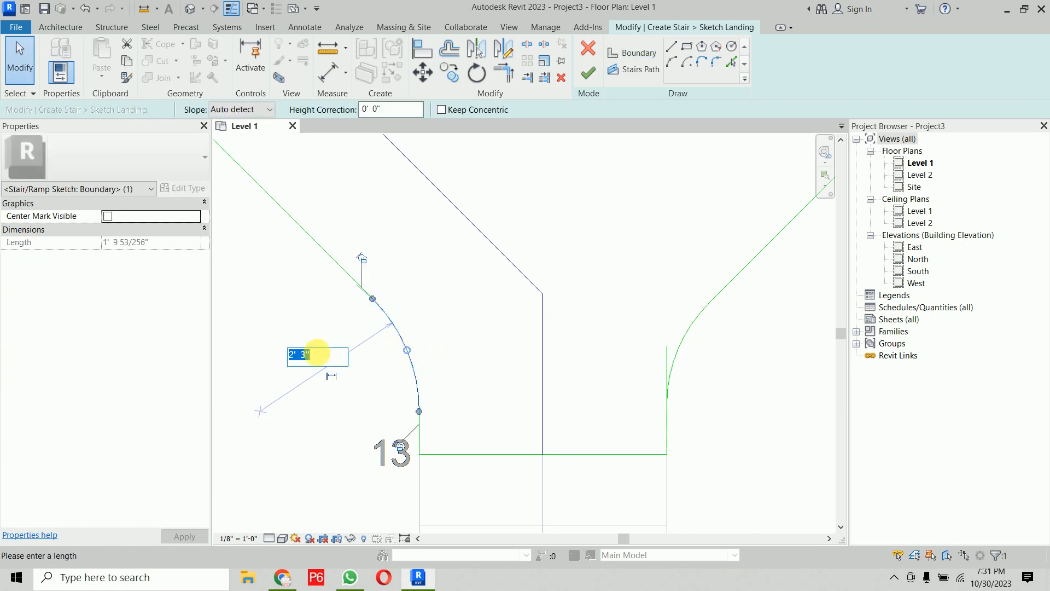
text(2)
key(Return)
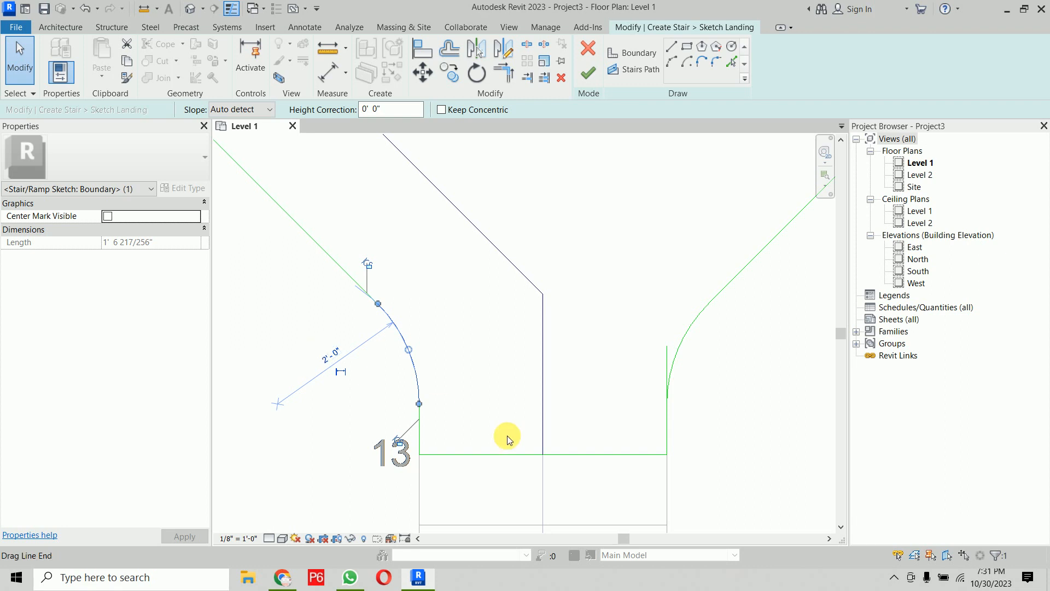
click(740, 394)
Trim the leftover vertical boundary line to the end of the right fillet arc.
scroll(611, 349, up, 3)
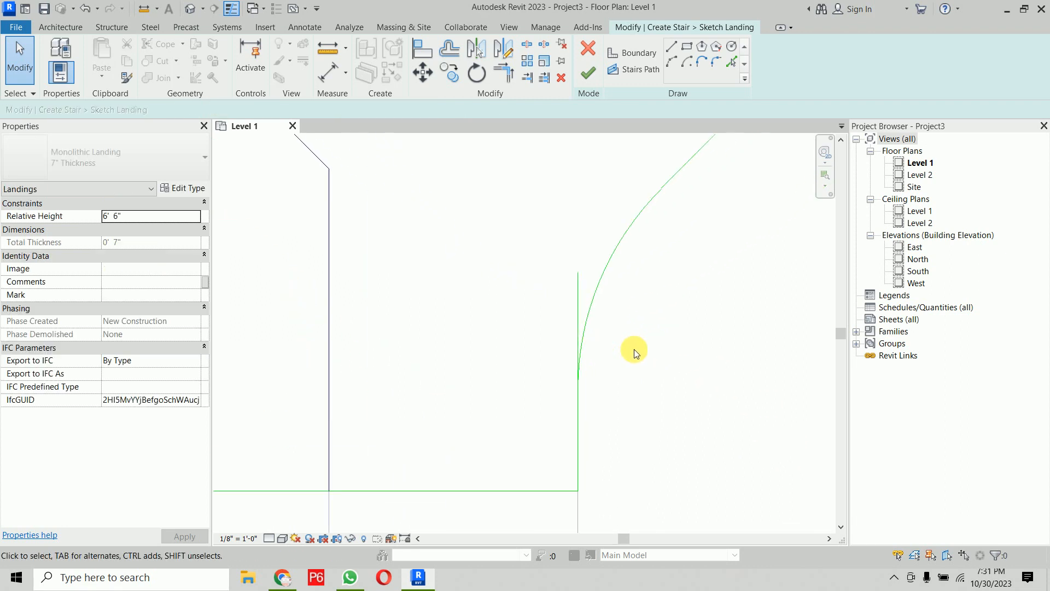
key(t)
key(r)
click(595, 299)
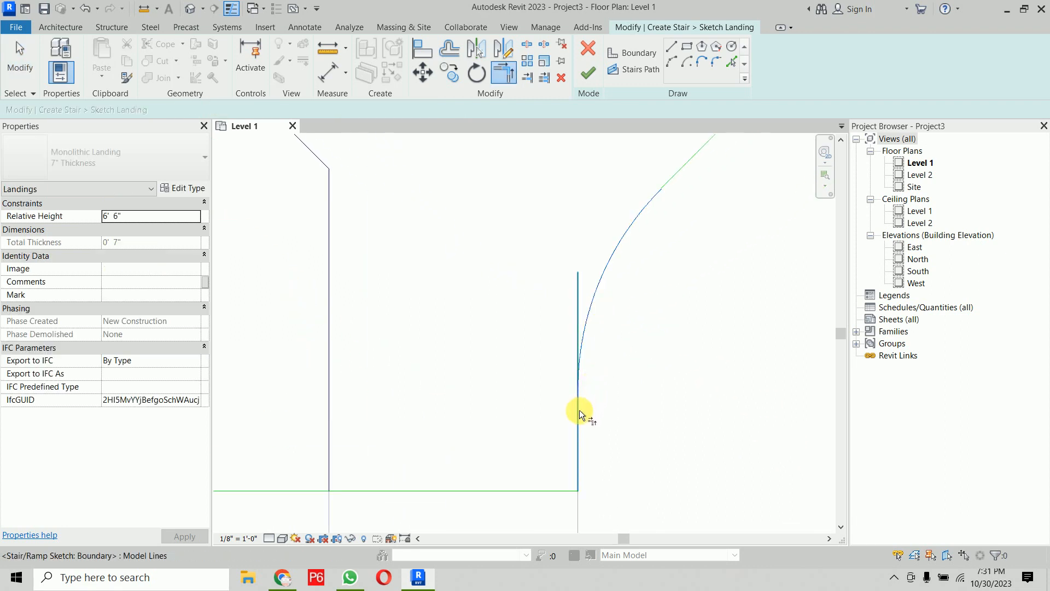
click(579, 409)
scroll(657, 359, down, 5)
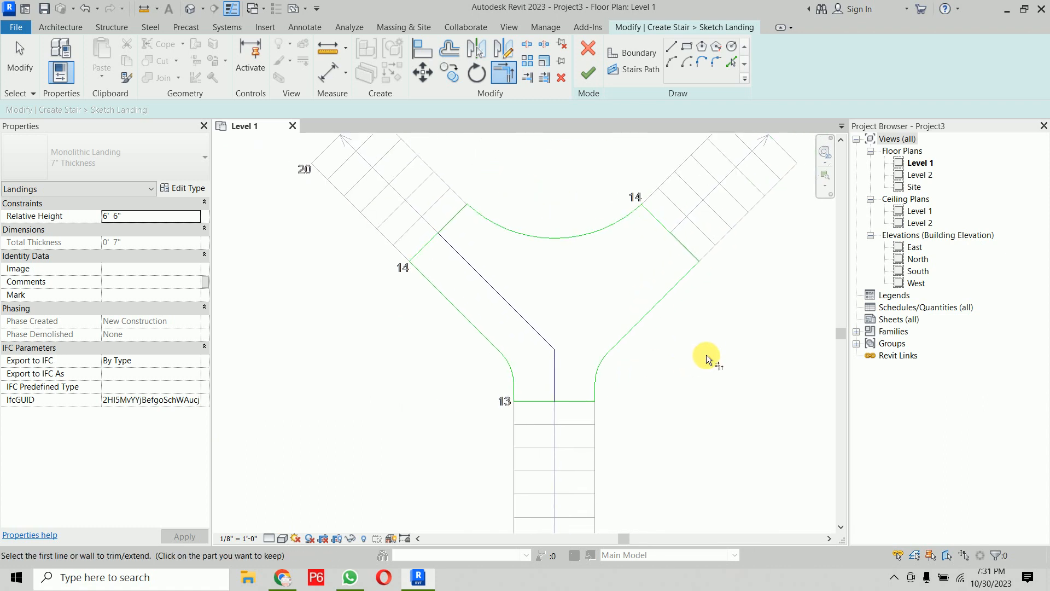
key(Escape)
Try to finish the landing sketch.
click(587, 74)
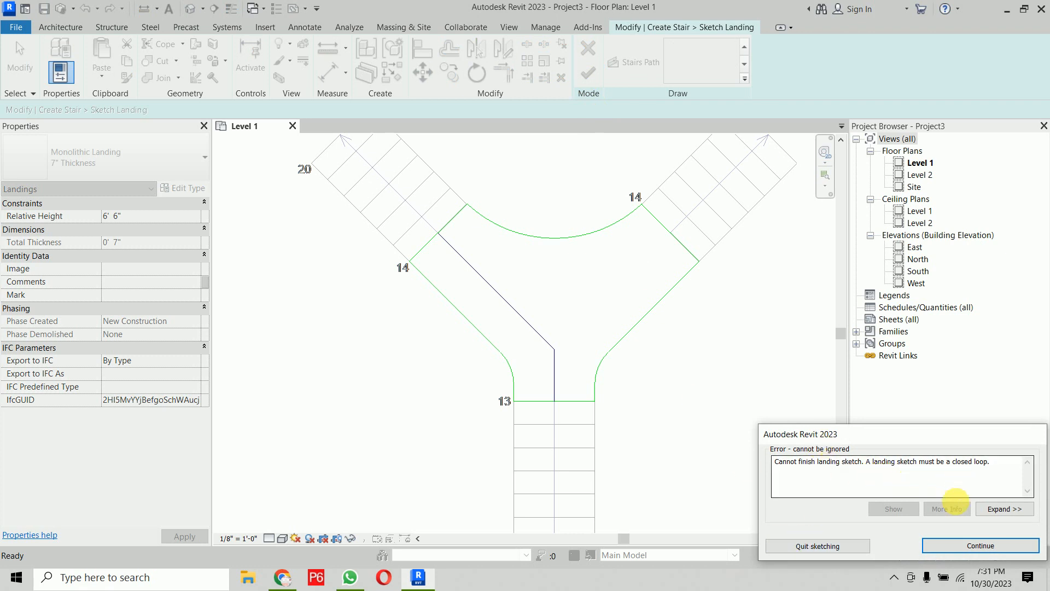
click(952, 545)
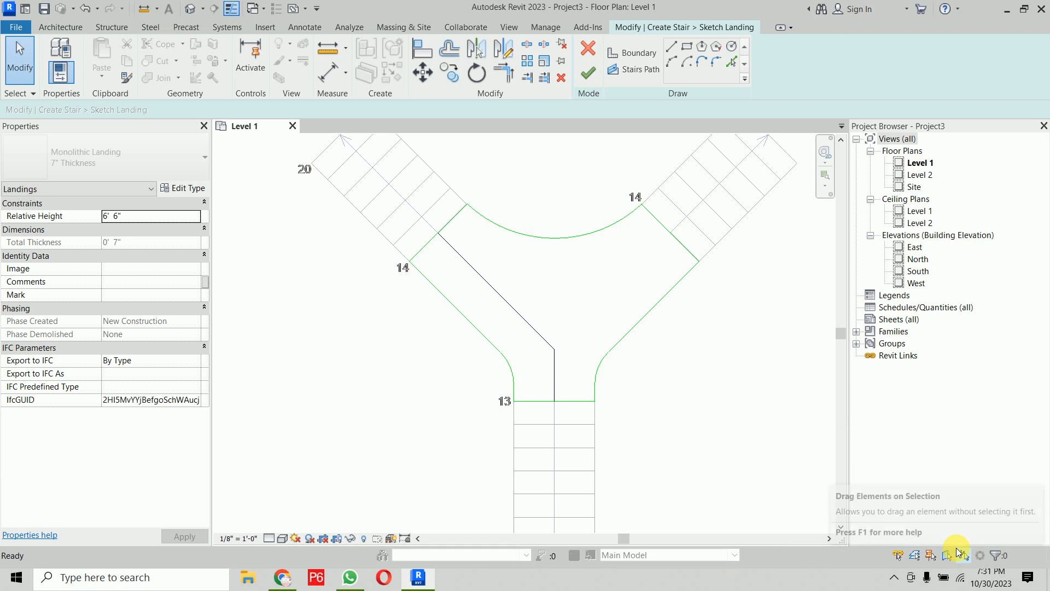
Examine the landing boundary's corners, riser edges and fillets for gaps or overlapping lines and retry finishing the sketch.
scroll(448, 221, up, 3)
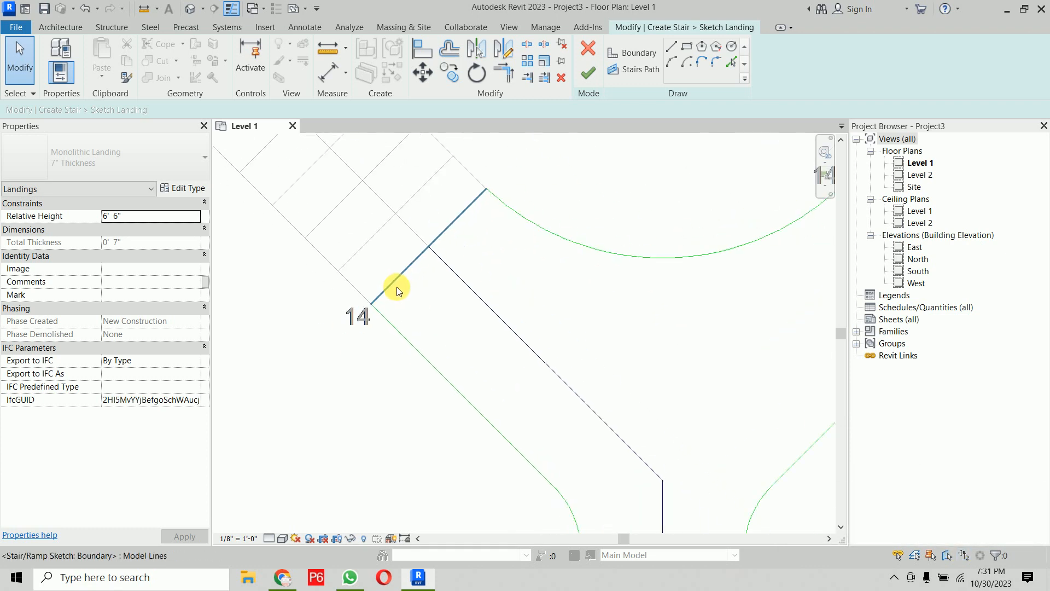
mouse_move(418, 326)
middle_down()
mouse_move(309, 361)
mouse_move(319, 419)
middle_up()
scroll(338, 320, up, 5)
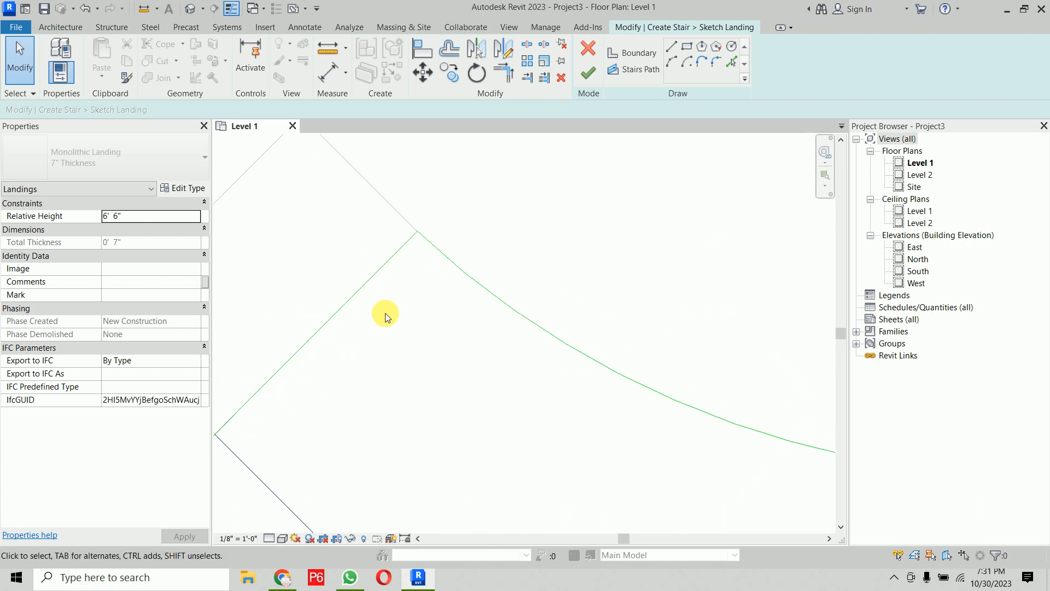
scroll(384, 317, down, 6)
middle_drag(537, 375, 511, 300)
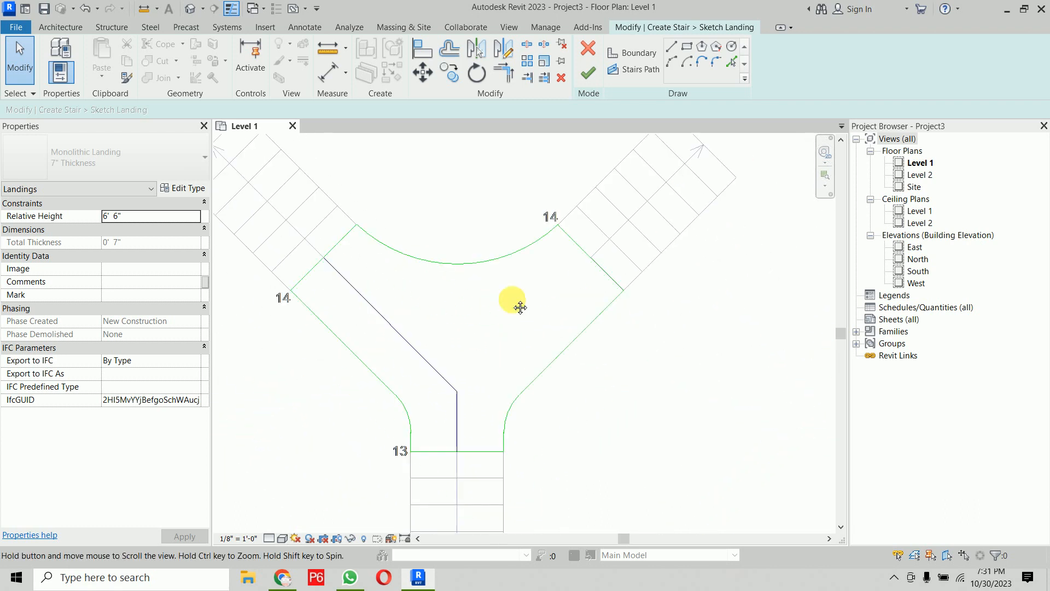
click(605, 275)
click(696, 387)
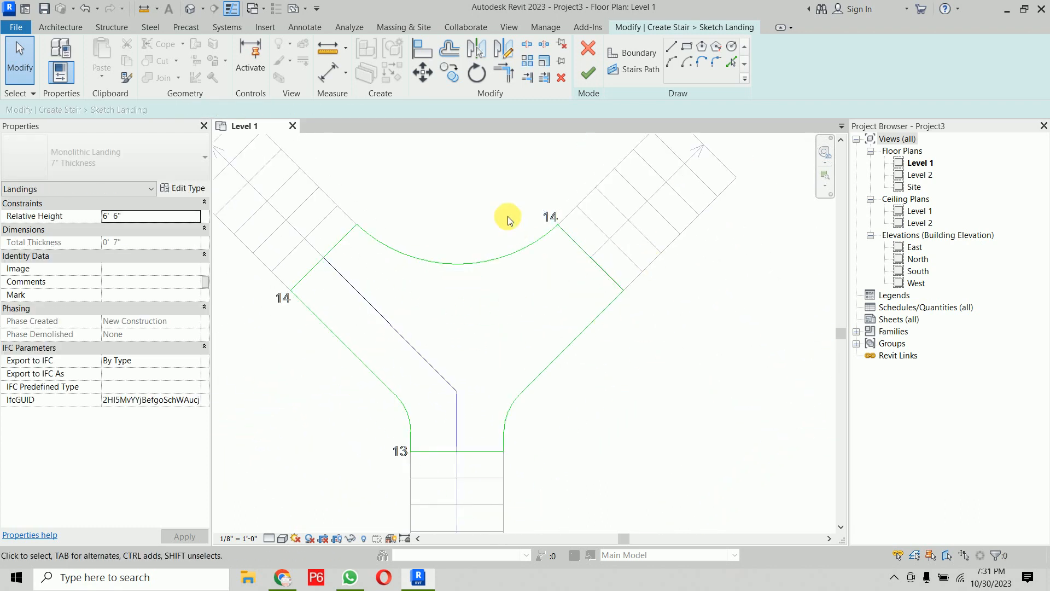
drag(502, 198, 649, 377)
click(648, 378)
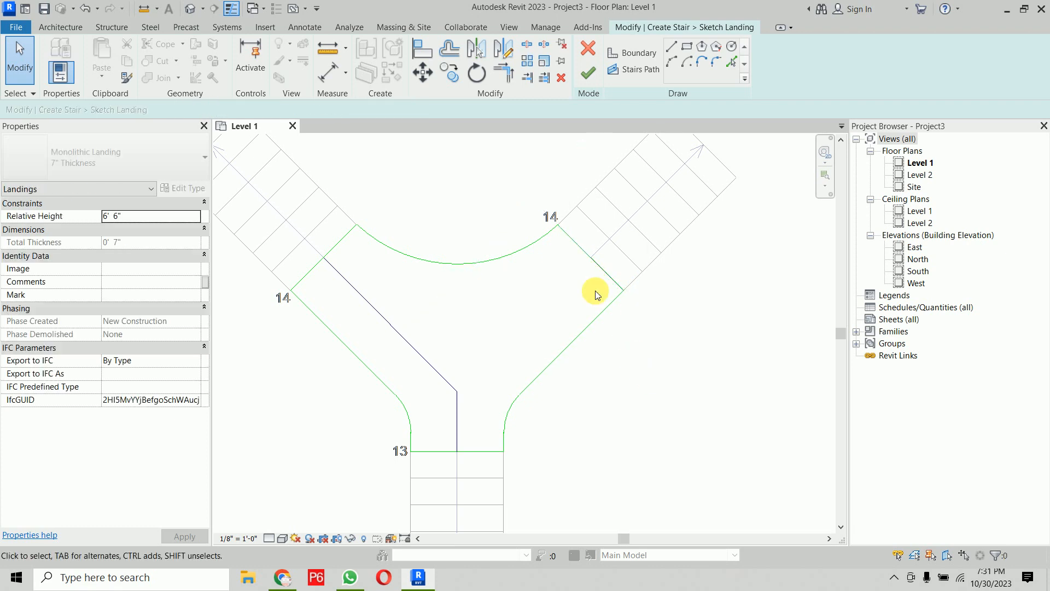
click(582, 248)
click(656, 410)
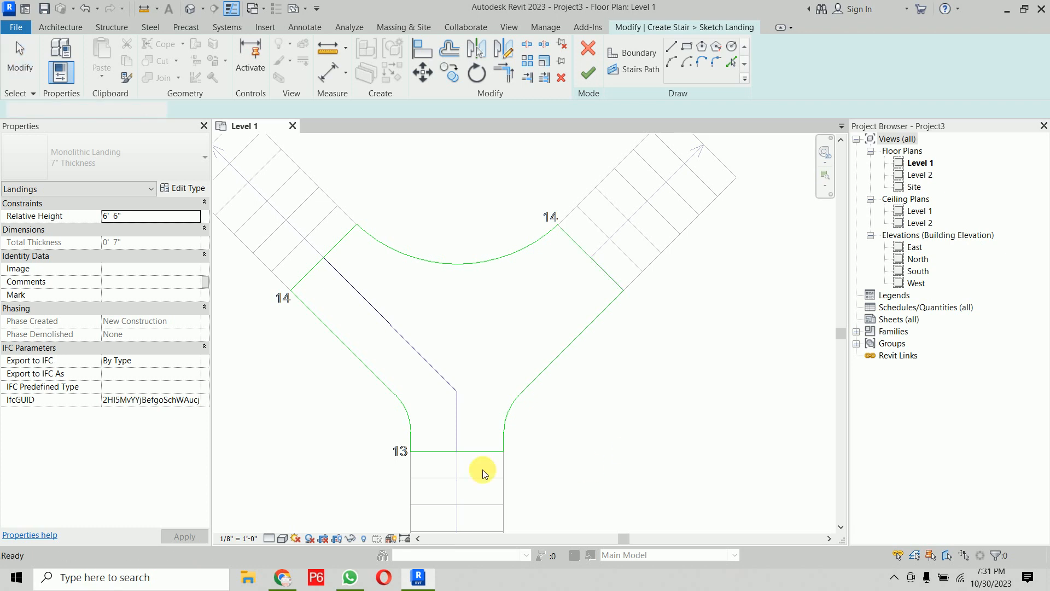
scroll(424, 432, up, 5)
scroll(520, 415, down, 3)
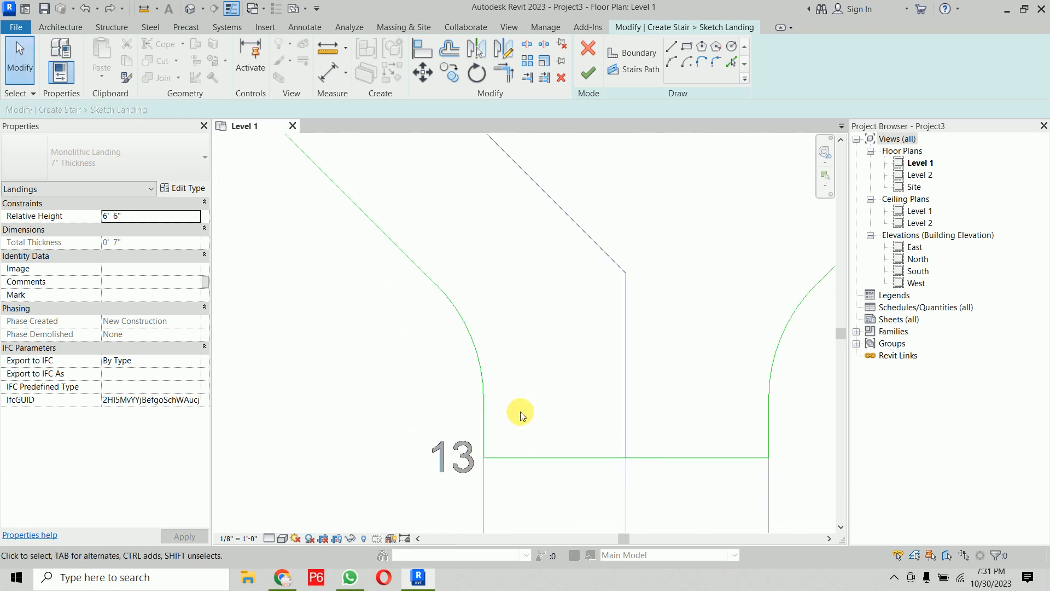
middle_drag(597, 417, 311, 483)
middle_drag(401, 415, 476, 321)
scroll(494, 330, down, 2)
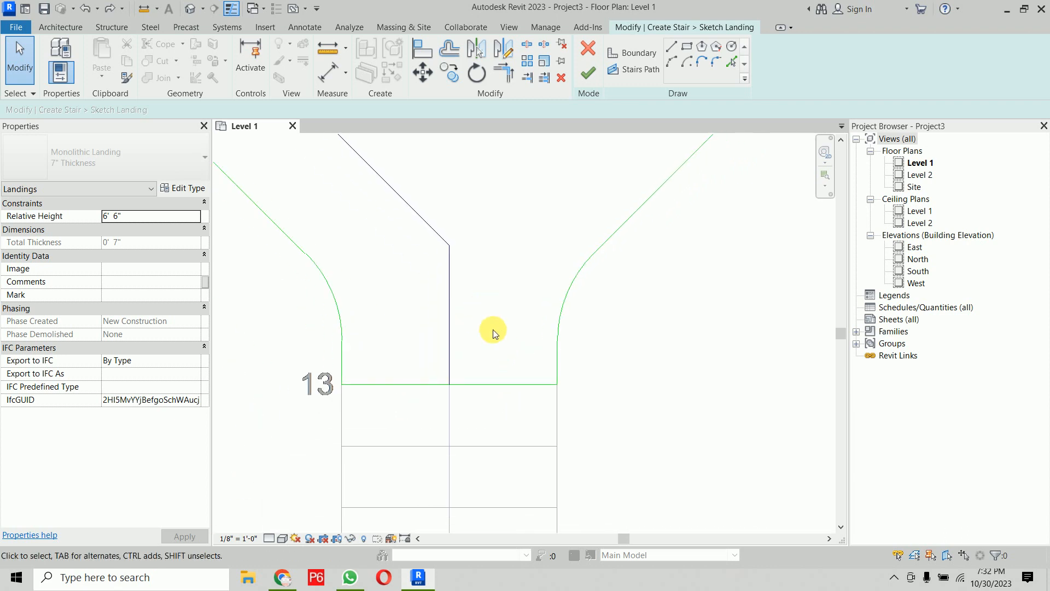
middle_drag(526, 289, 539, 368)
click(588, 75)
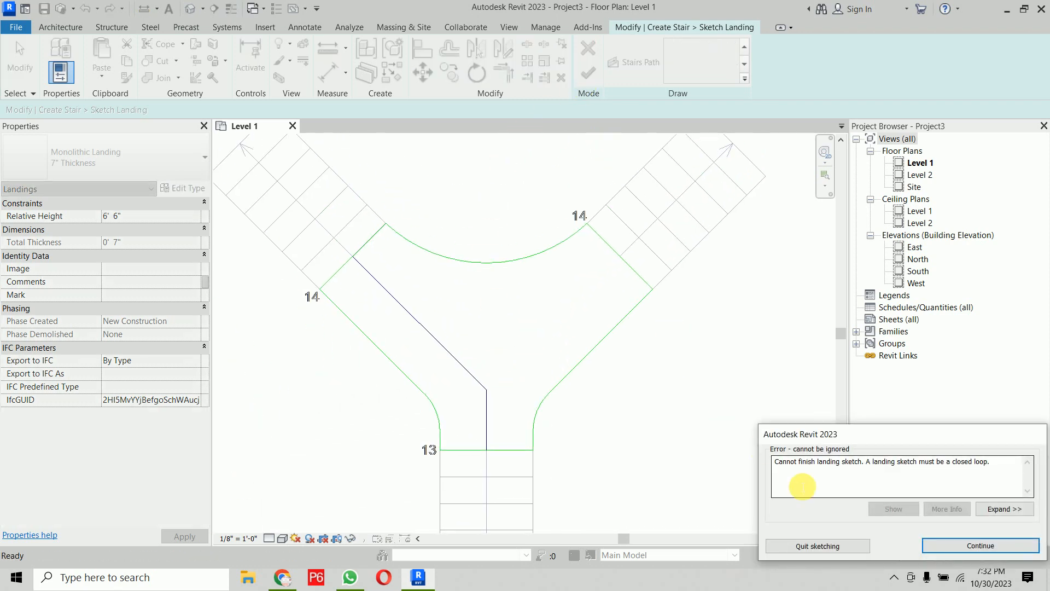
click(980, 546)
Try removing the landing's curved upper edge and left riser line, and undo the deletions.
scroll(707, 400, down, 1)
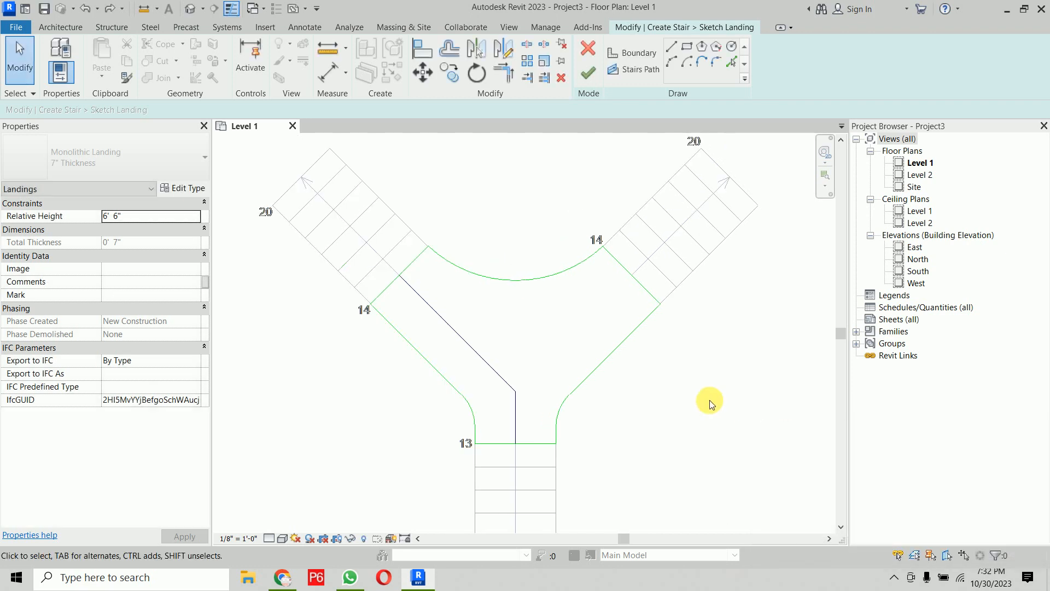
click(453, 273)
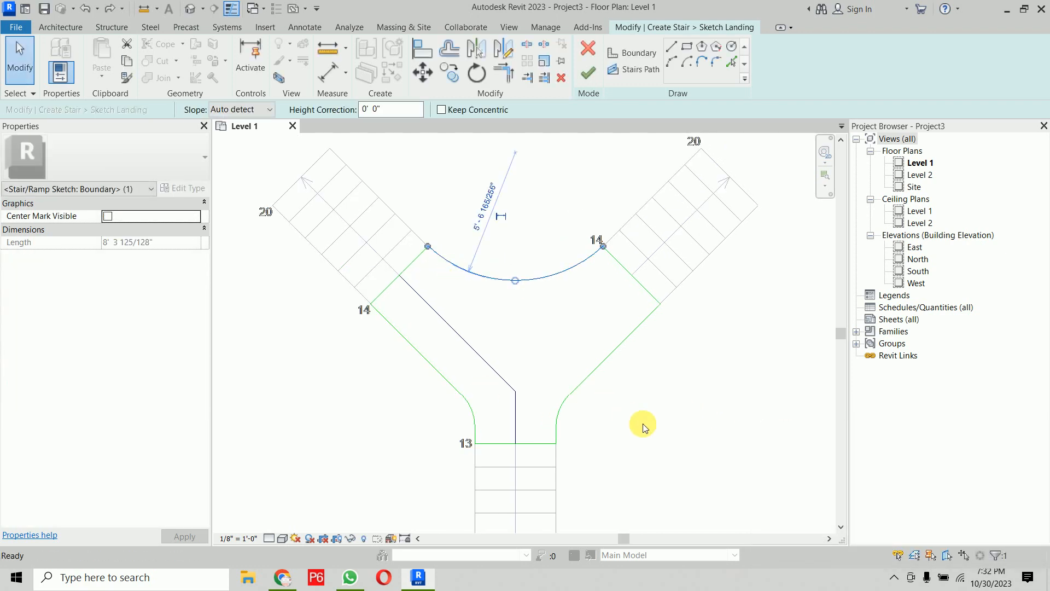
key(Delete)
click(411, 263)
key(Delete)
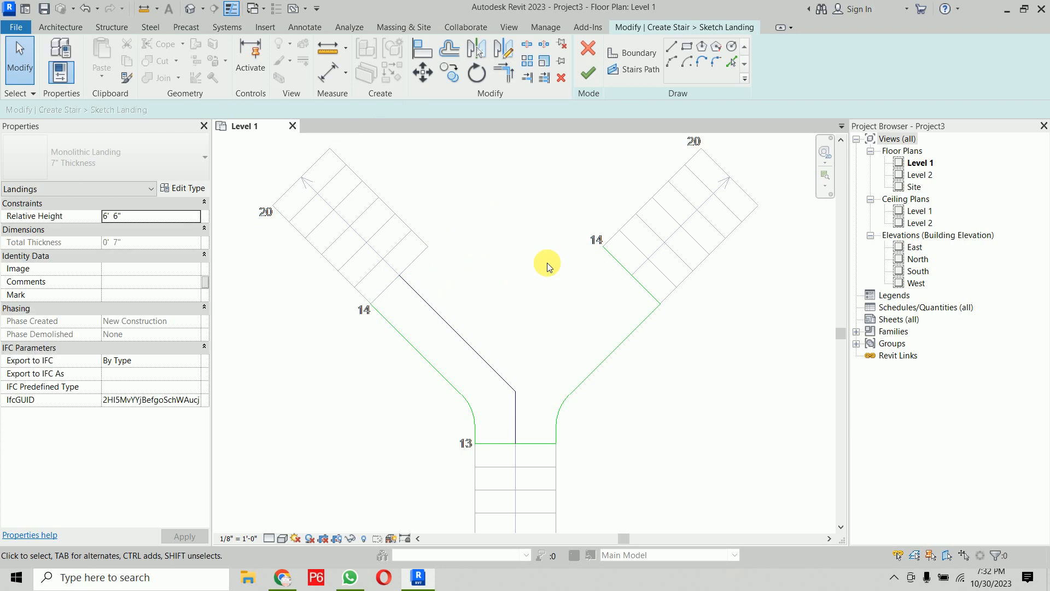
click(419, 351)
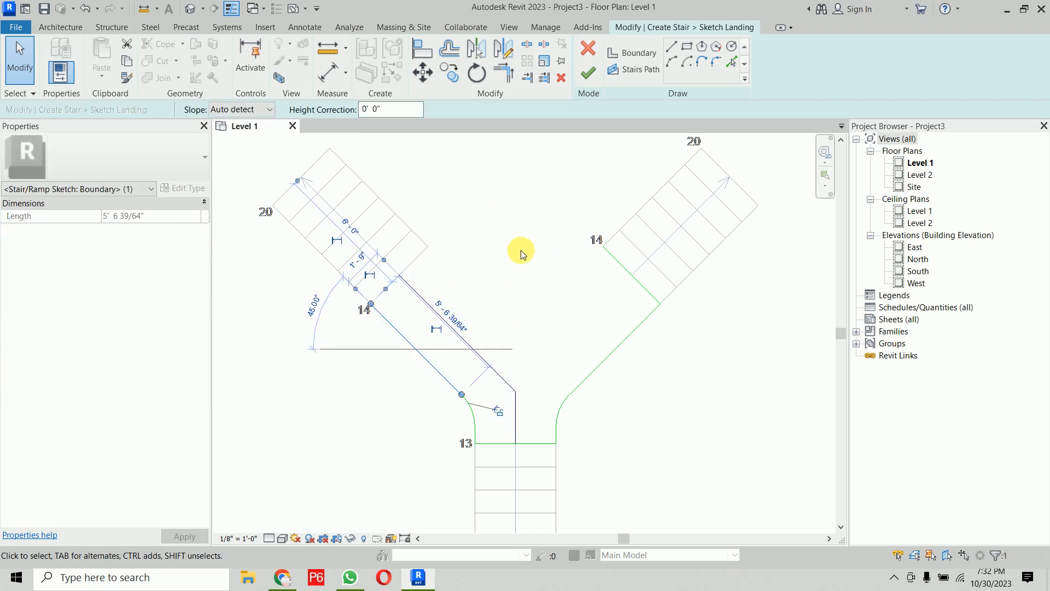
key(Escape)
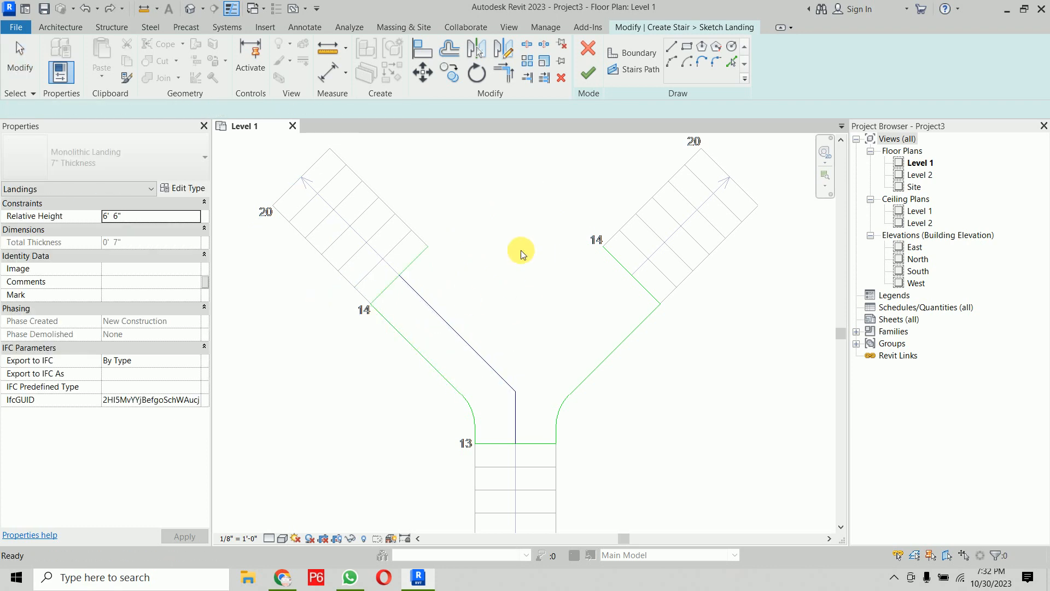
key(ctrl+z)
Trim the landing's curved upper edge and the left riser line to a shared corner.
key(t)
key(r)
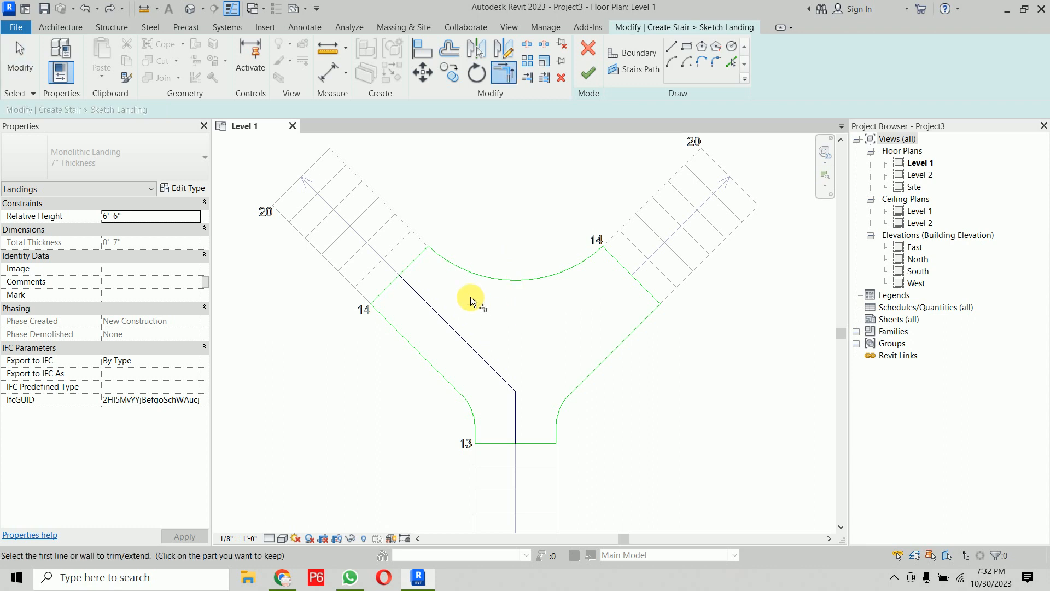
click(456, 262)
scroll(423, 261, up, 5)
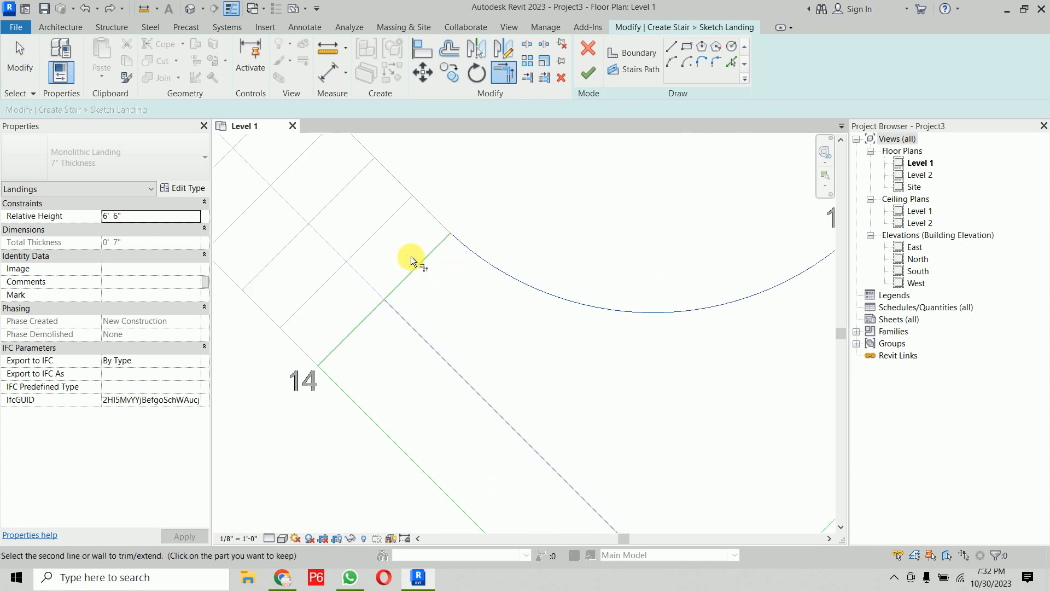
click(462, 236)
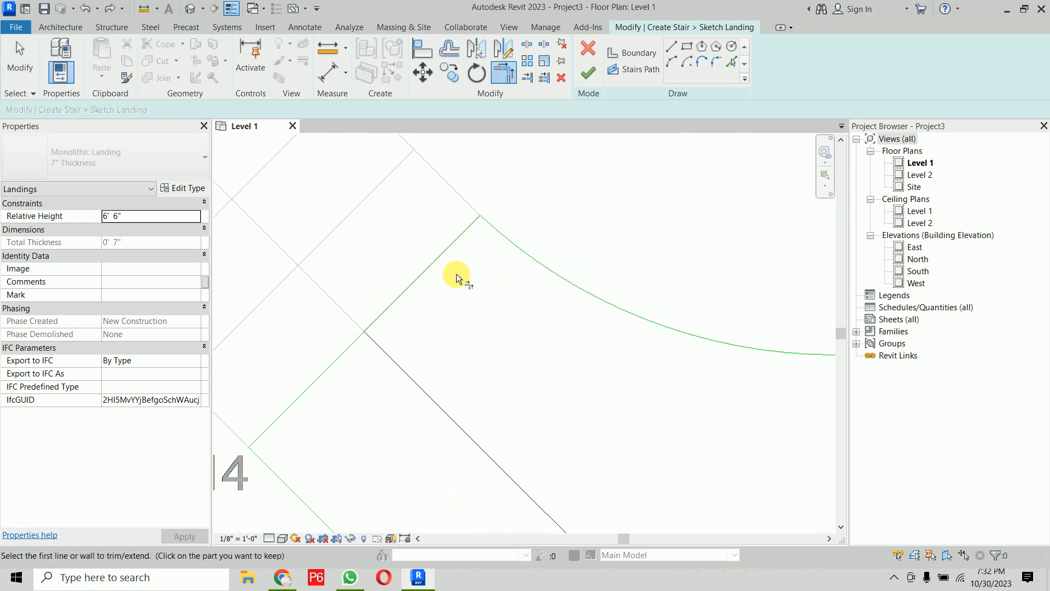
click(449, 245)
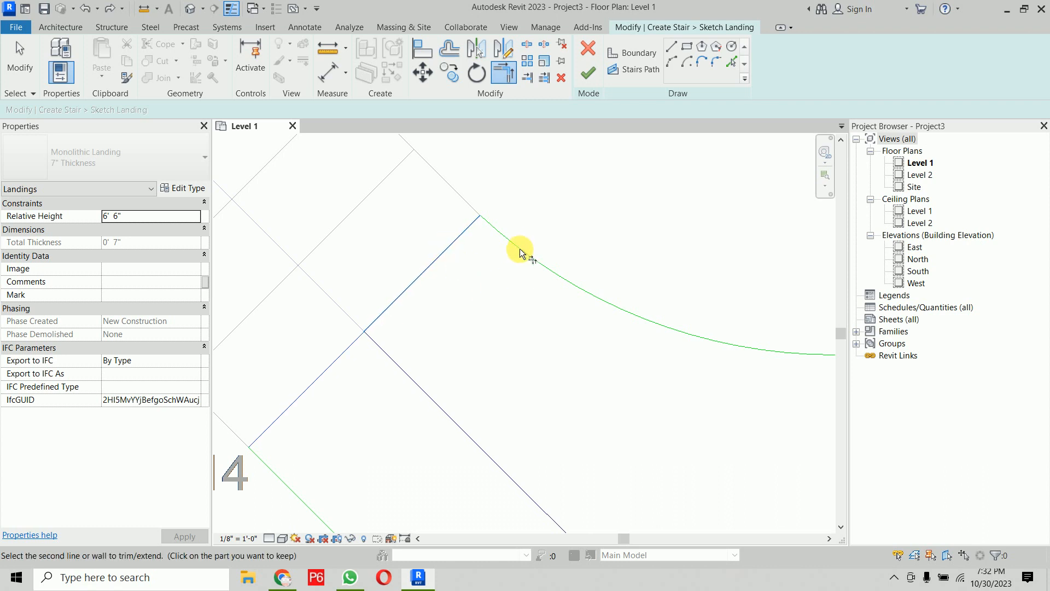
click(522, 250)
key(Escape)
Check the left riser line and the right diagonal edge of the landing boundary for duplicate or disconnected segments.
click(270, 232)
drag(271, 232, 570, 351)
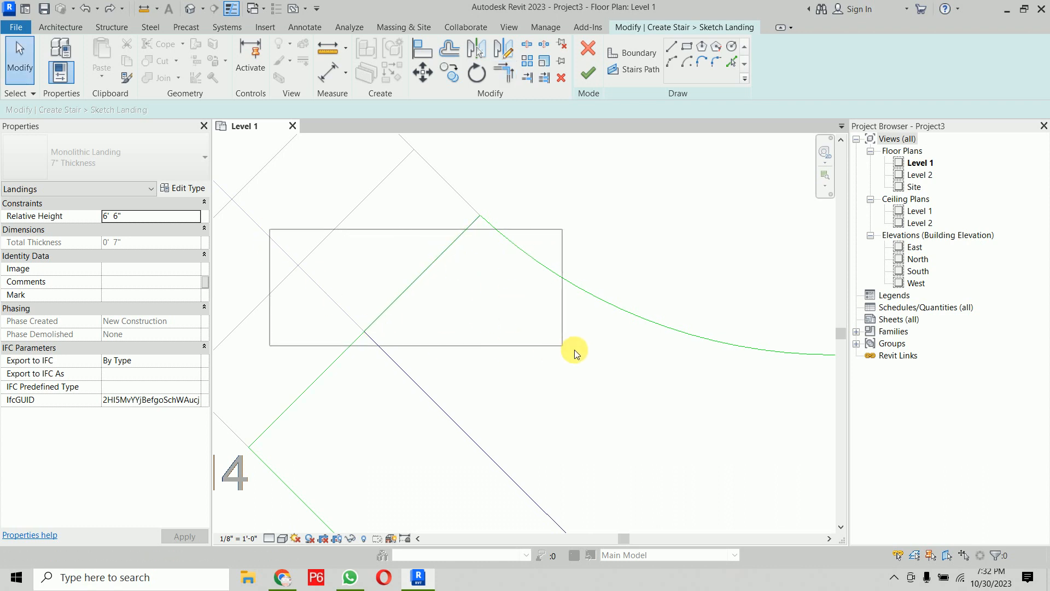
drag(284, 190, 579, 433)
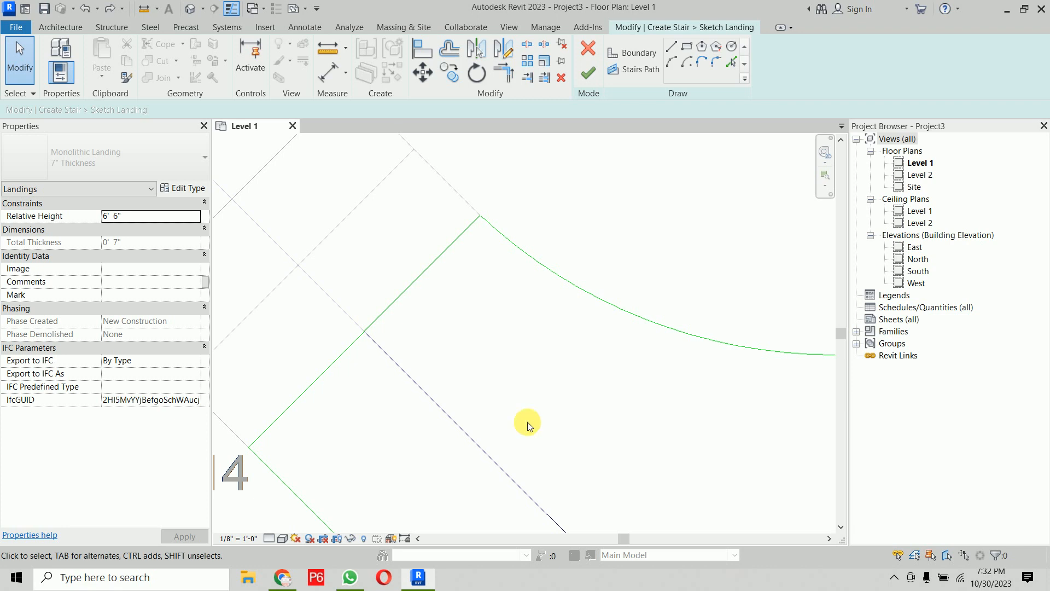
click(316, 379)
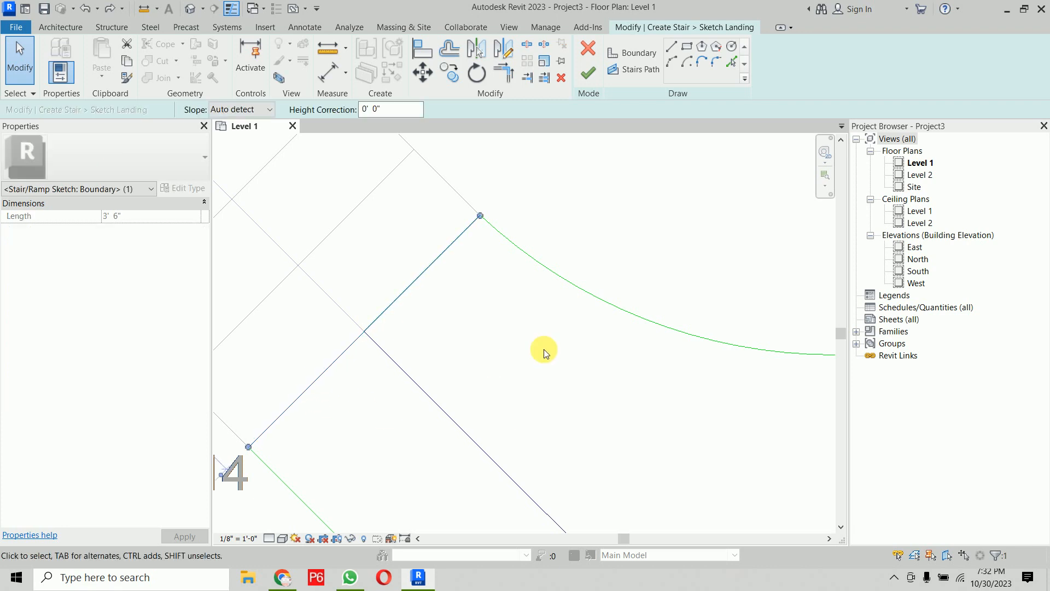
scroll(544, 353, down, 4)
scroll(681, 434, up, 1)
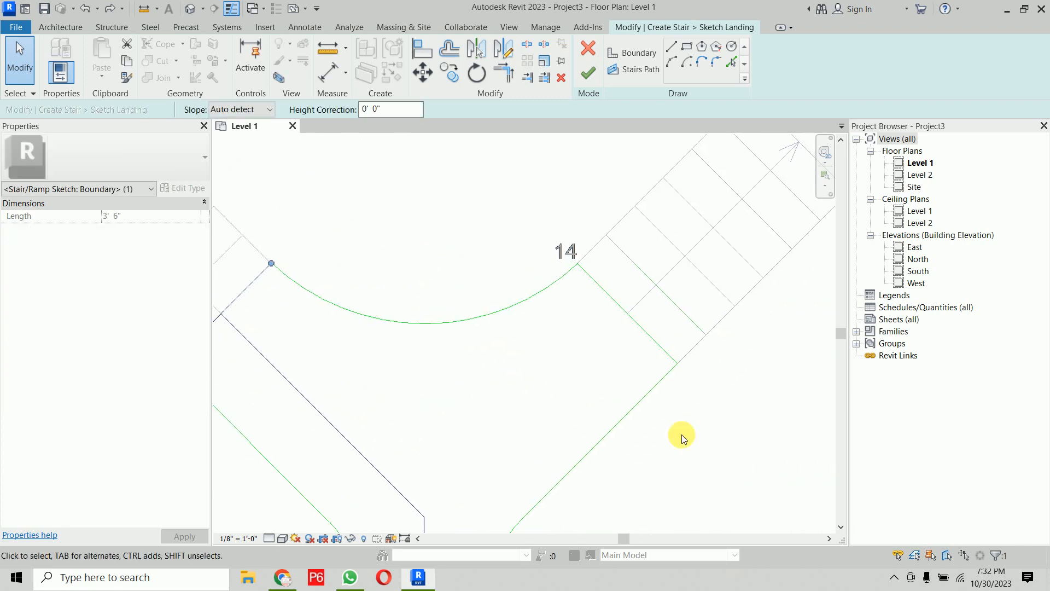
click(710, 438)
scroll(686, 385, up, 2)
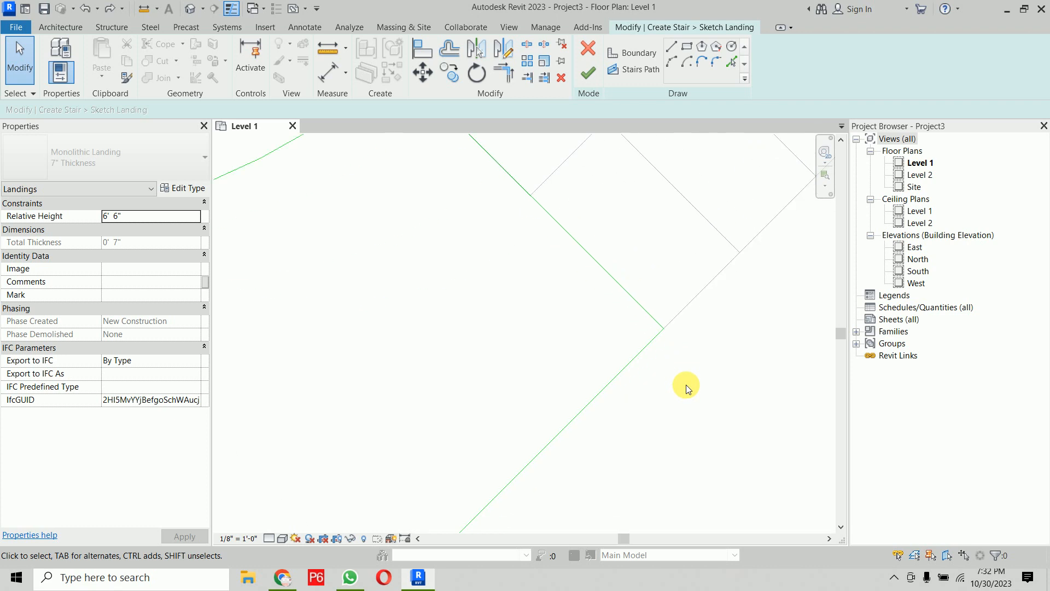
click(634, 356)
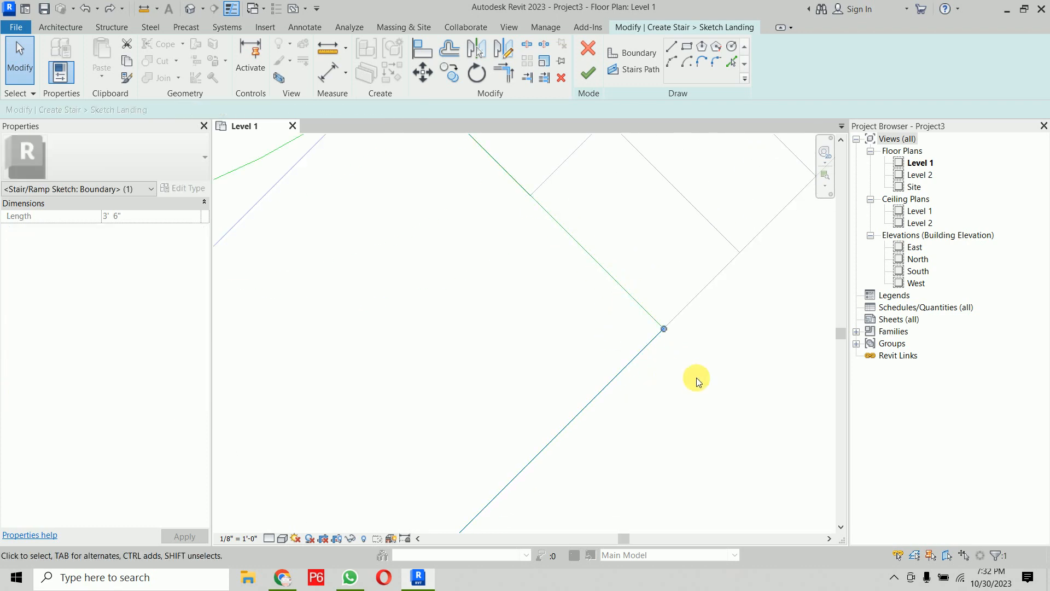
scroll(697, 379, down, 5)
middle_drag(714, 476, 665, 350)
click(638, 381)
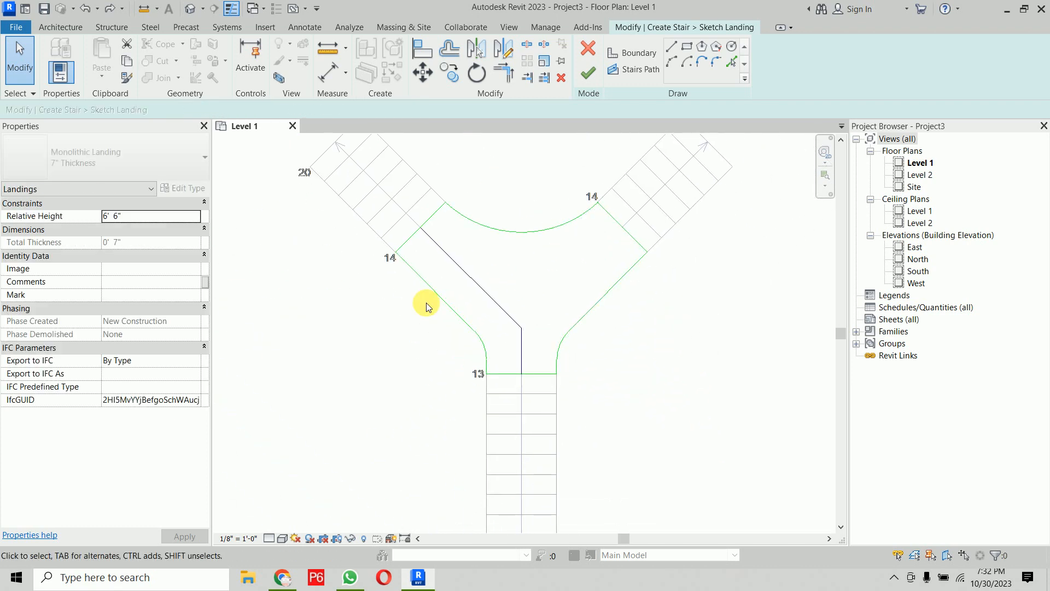
Select the whole landing sketch, inspect its left fillet and stair path lines, and retry finishing the sketch.
drag(366, 169, 703, 488)
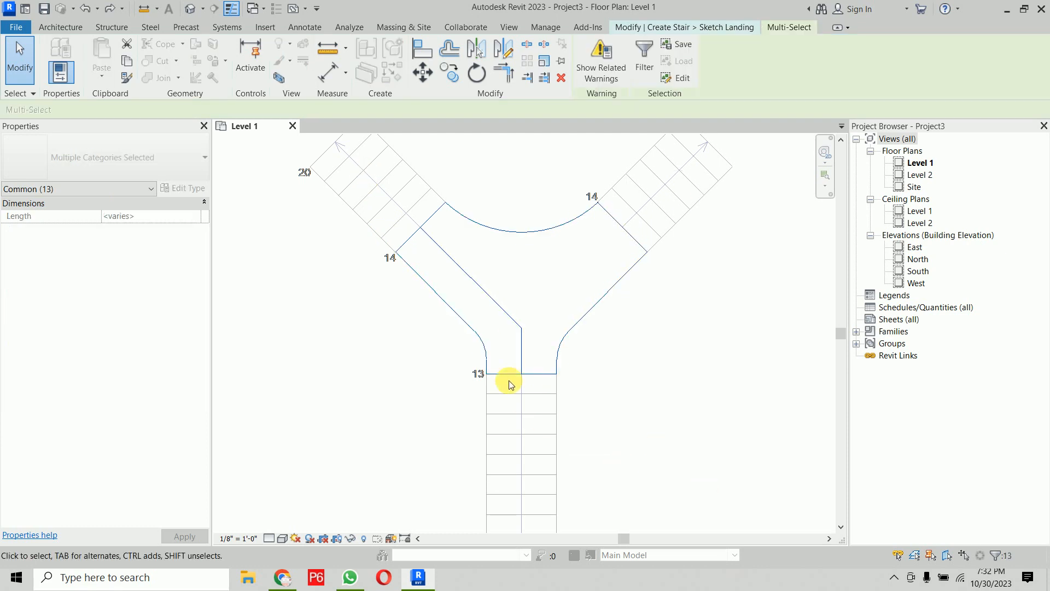
scroll(499, 347, up, 4)
middle_drag(497, 345, 534, 387)
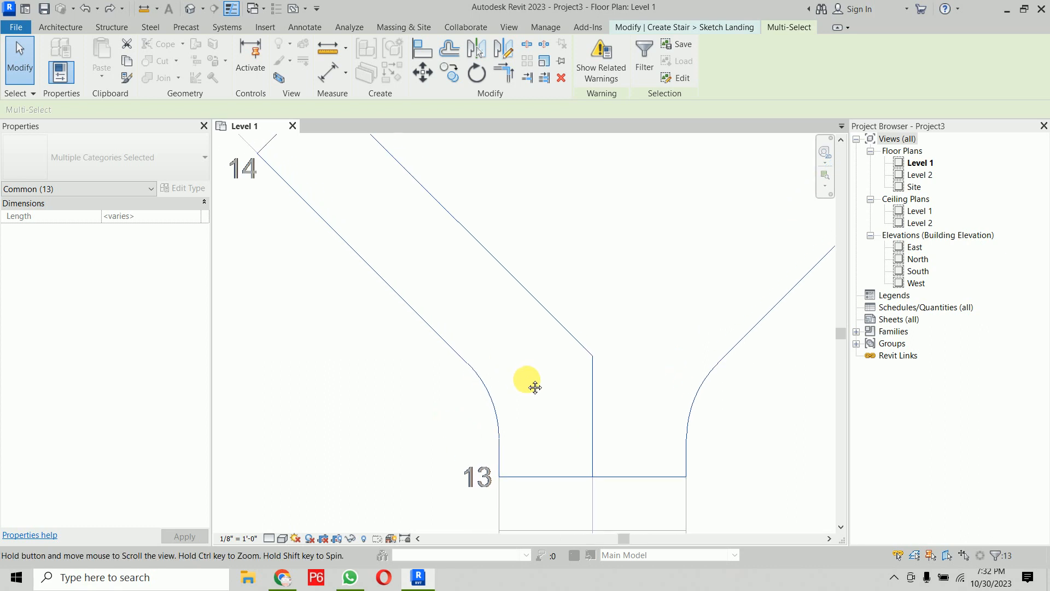
scroll(478, 375, up, 6)
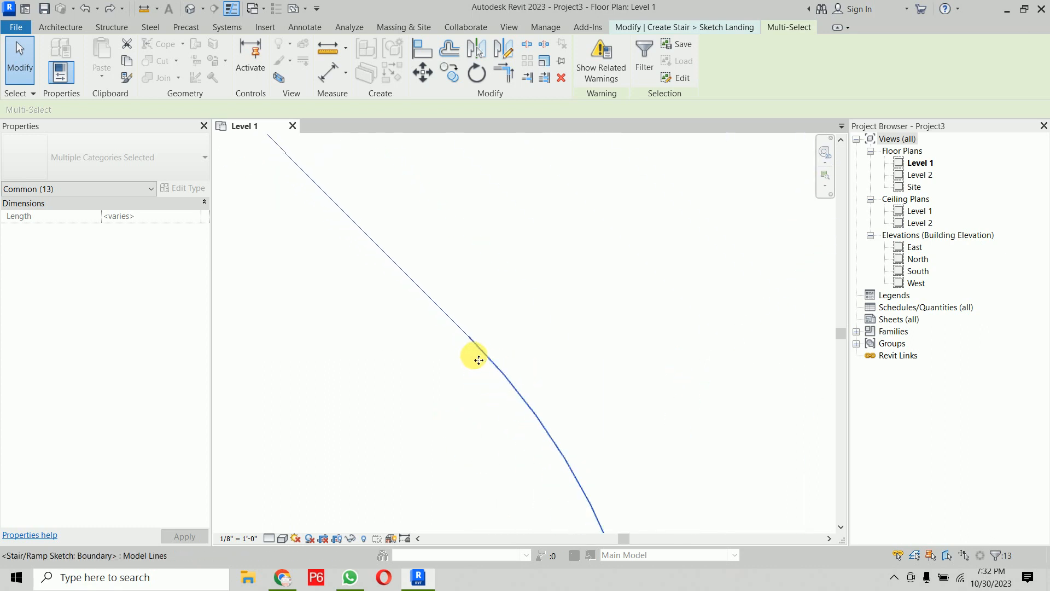
scroll(385, 379, down, 5)
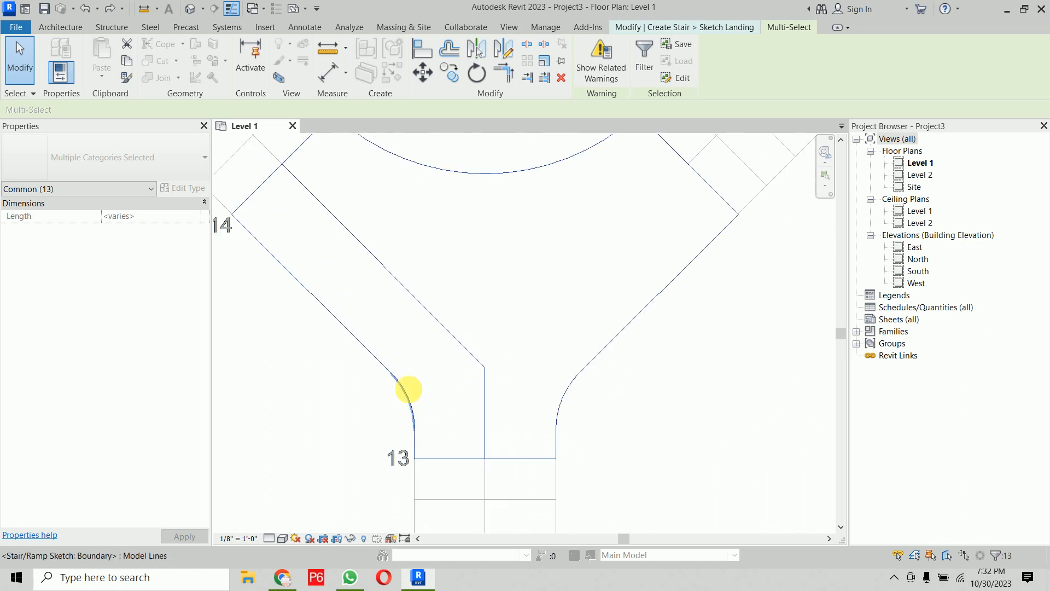
middle_drag(509, 342, 554, 312)
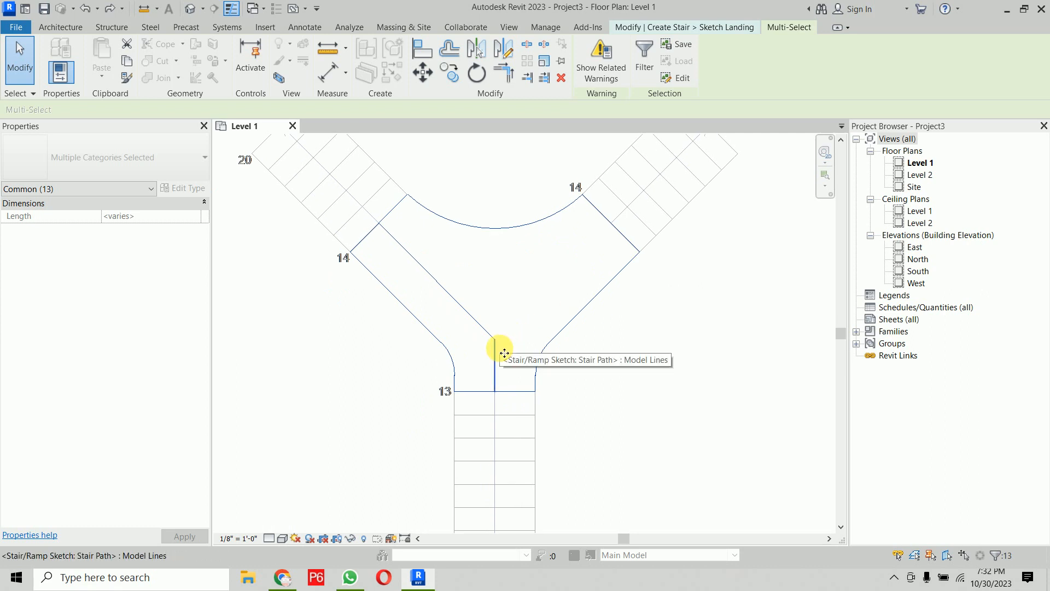
click(462, 307)
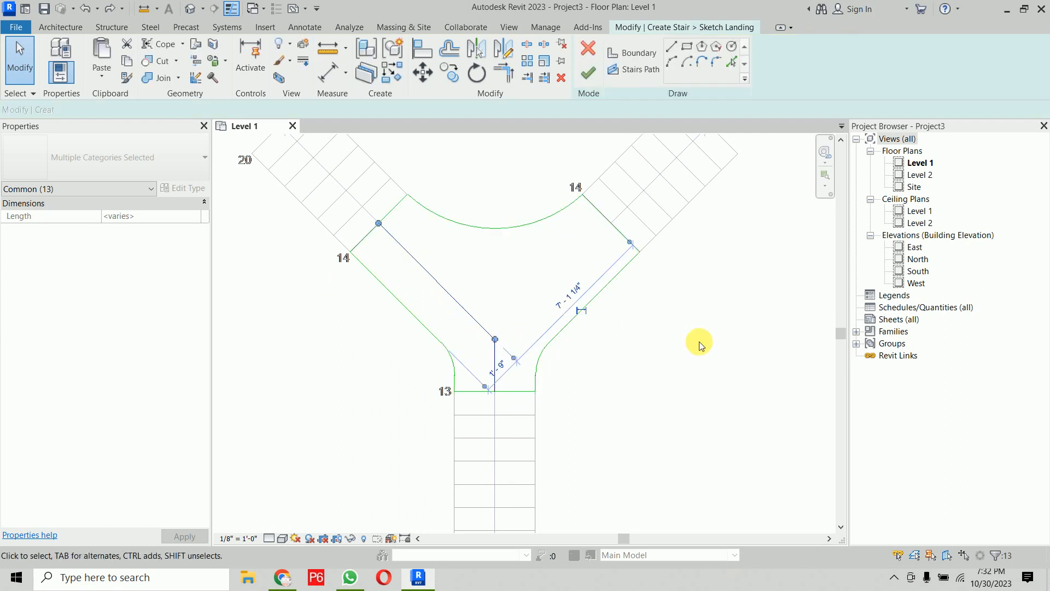
click(700, 342)
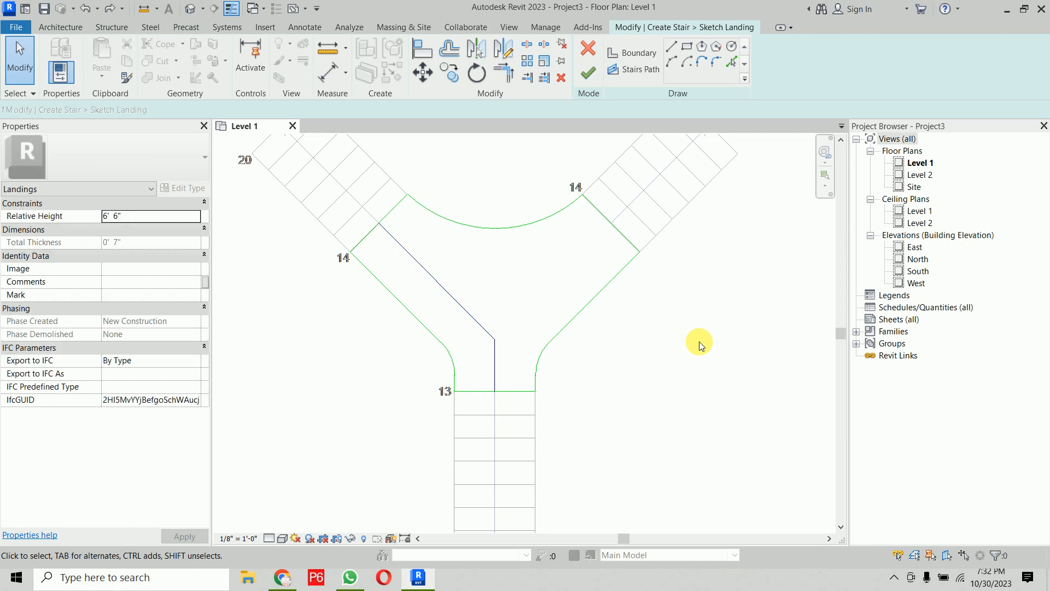
click(588, 74)
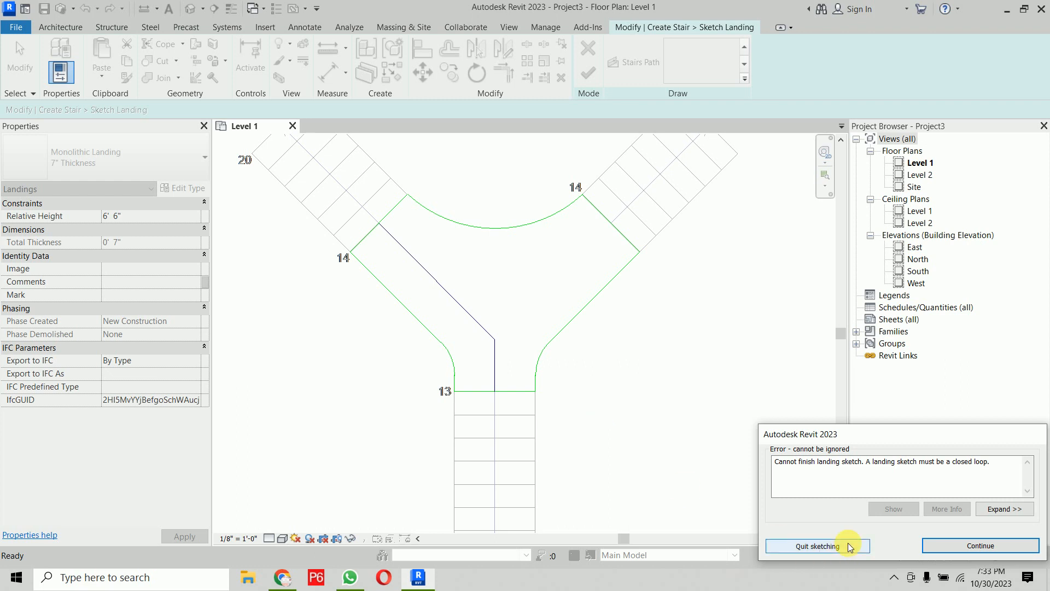
click(933, 545)
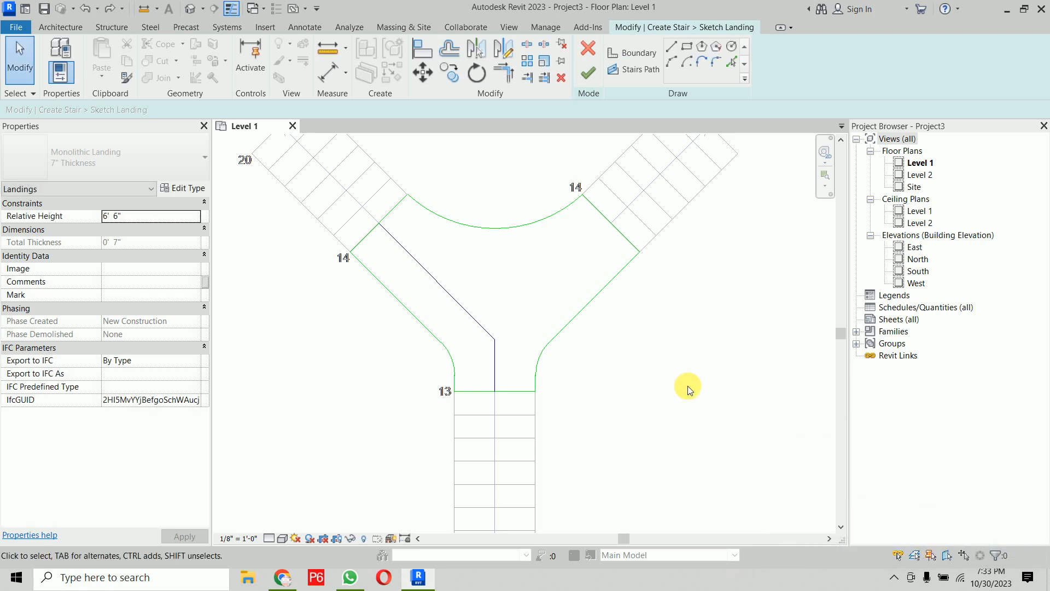
Delete all boundary and stair path lines of the landing sketch.
scroll(688, 389, down, 3)
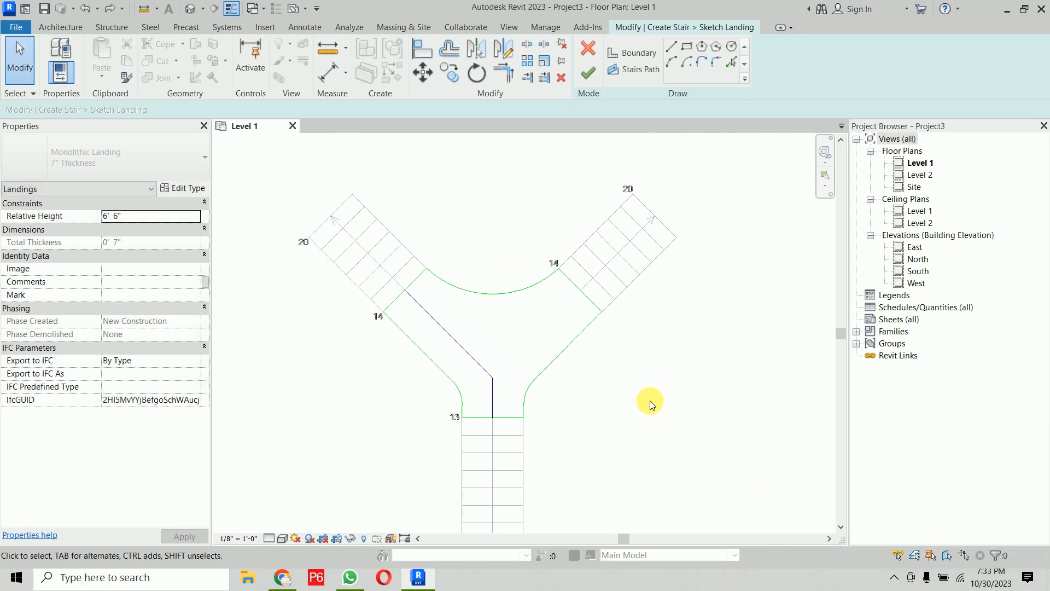
mouse_move(339, 232)
mouse_down()
mouse_move(579, 499)
mouse_move(641, 503)
mouse_up()
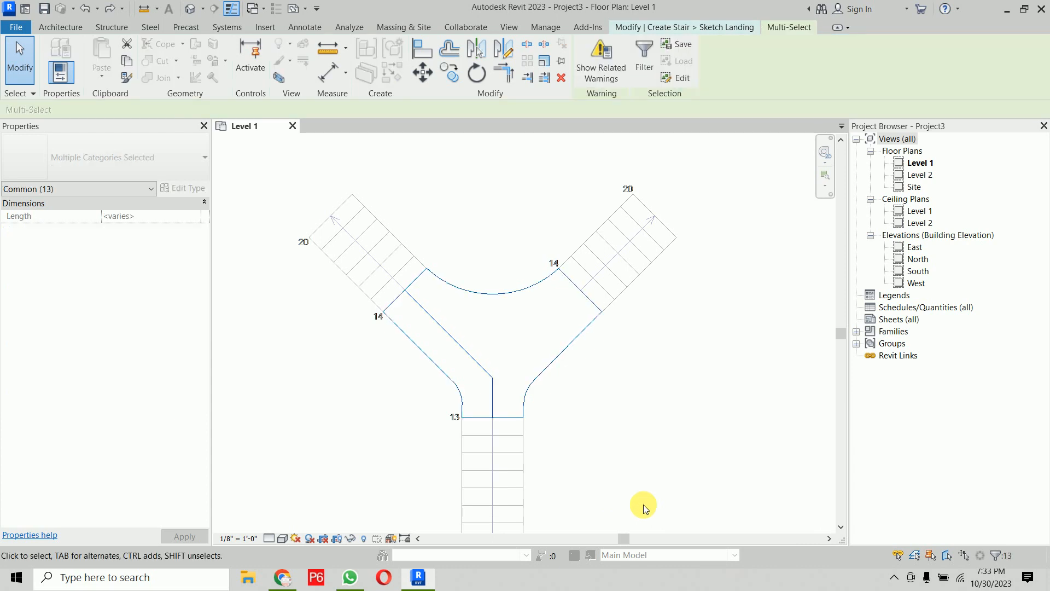
key(Delete)
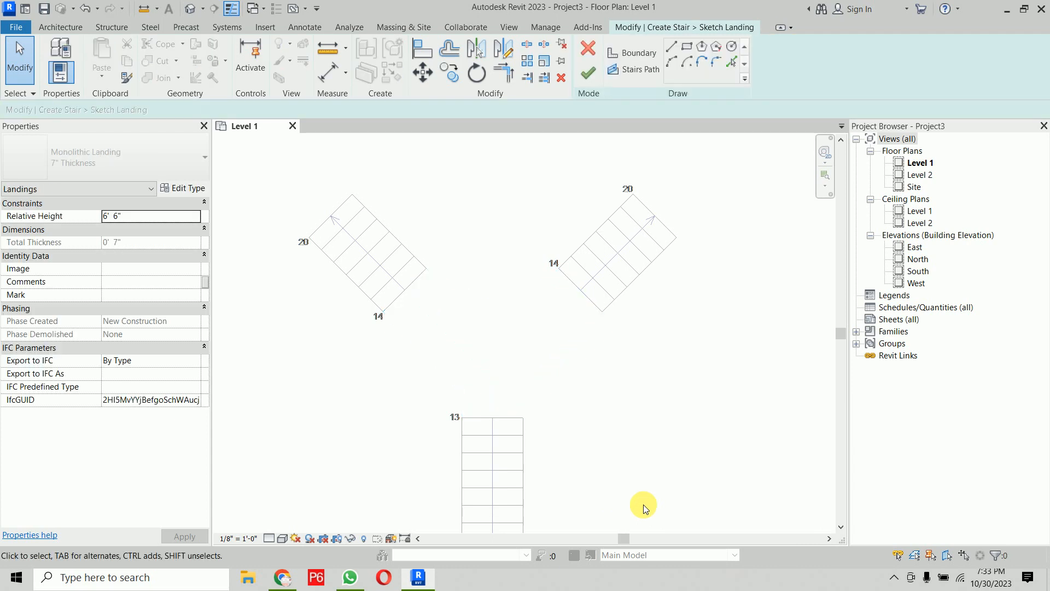
click(673, 65)
click(523, 418)
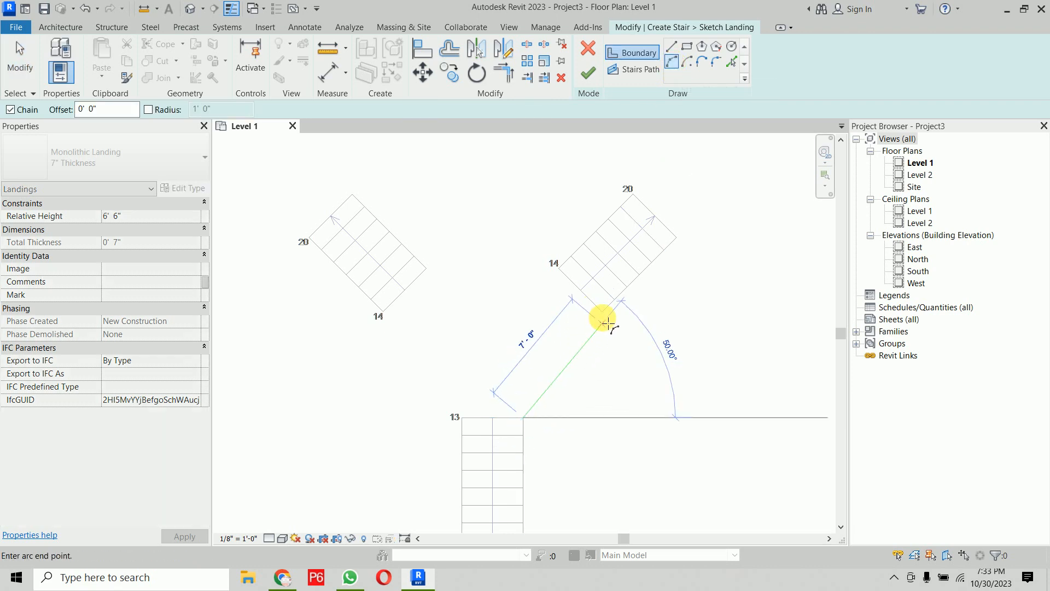
click(602, 309)
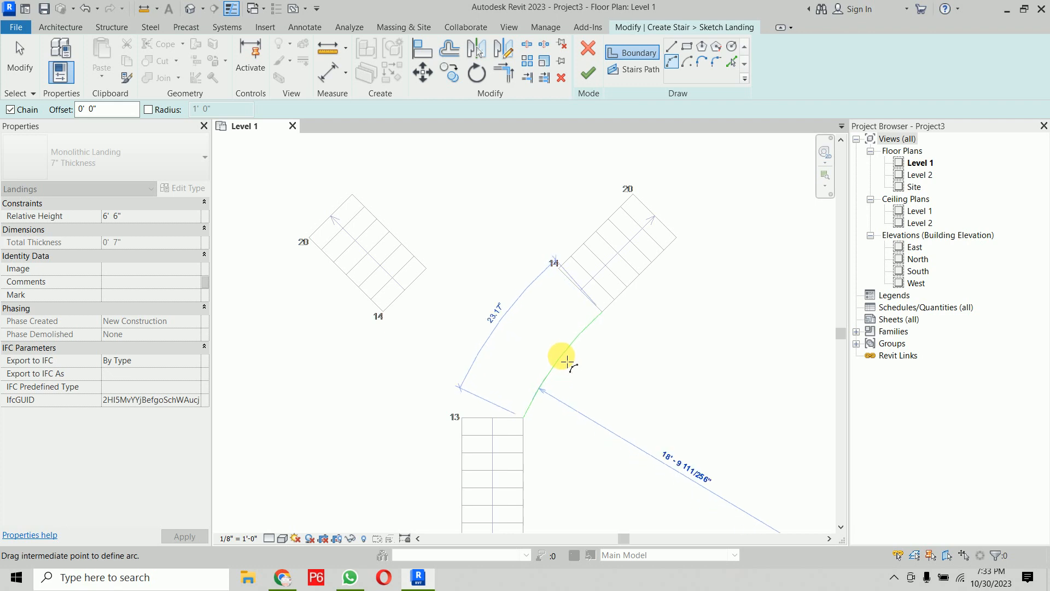
key(Escape)
key(Escape)
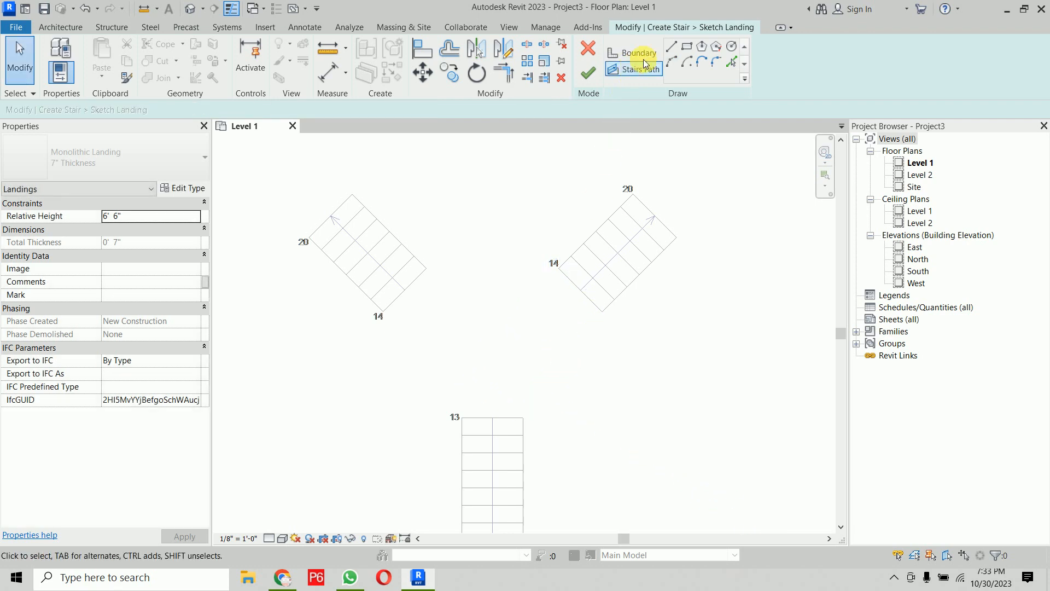
Draw the landing's right boundary: a 6'-0" diagonal from the right upper run's lower corner, then a short line to the lower run's right corner.
click(671, 46)
click(602, 311)
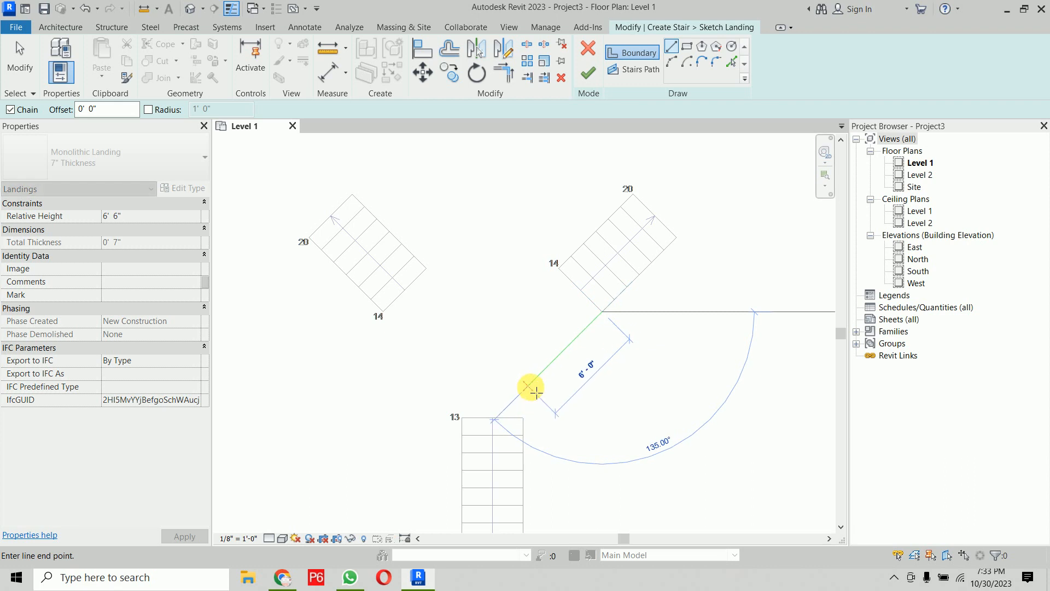
click(530, 386)
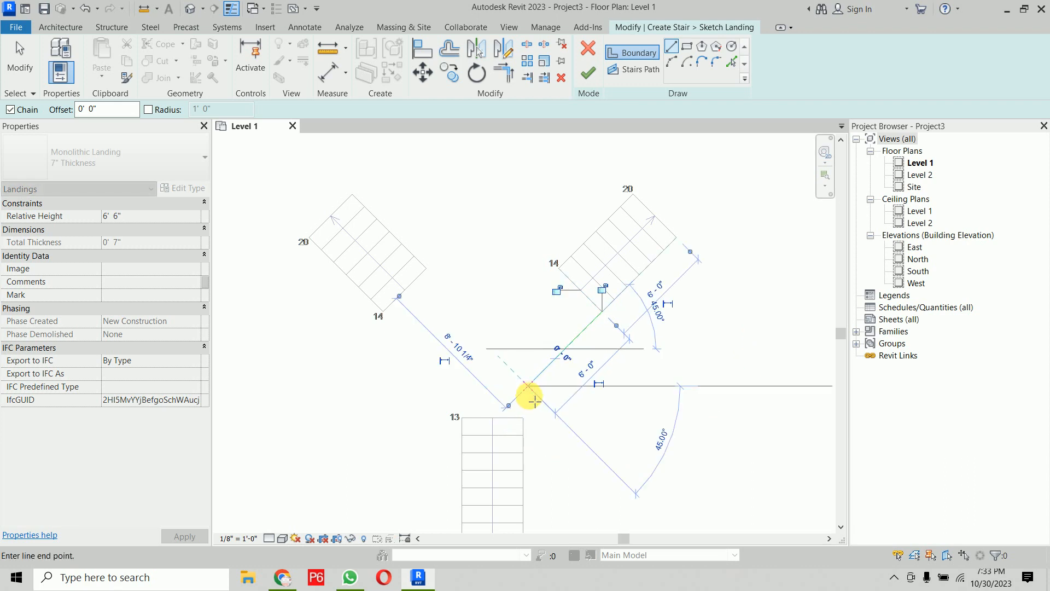
click(524, 418)
key(Escape)
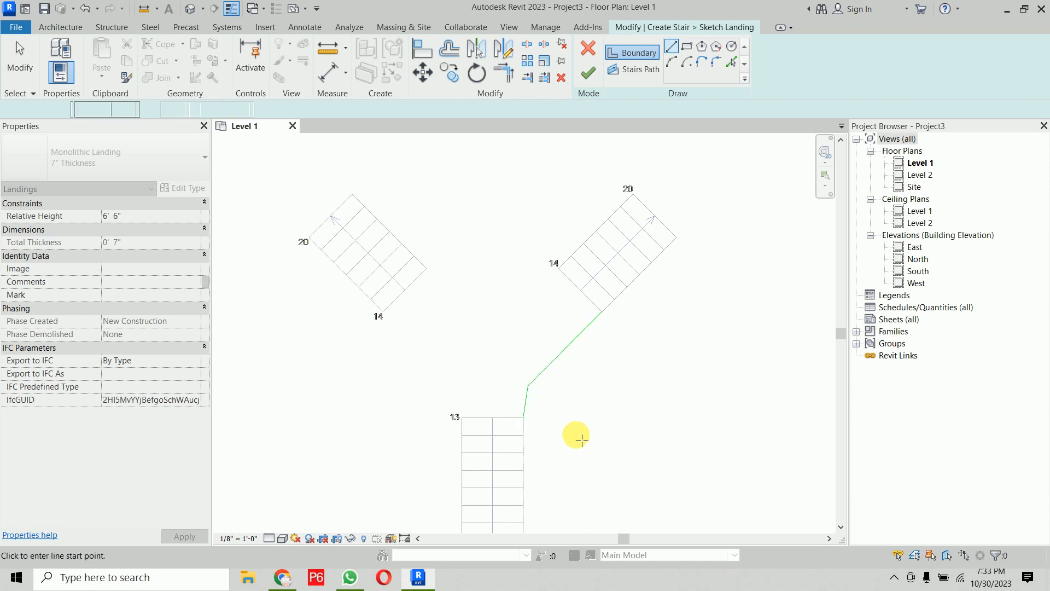
key(Escape)
Draw the landing's lower boundary line along the lower run's last riser, from its right corner to its left corner.
click(630, 53)
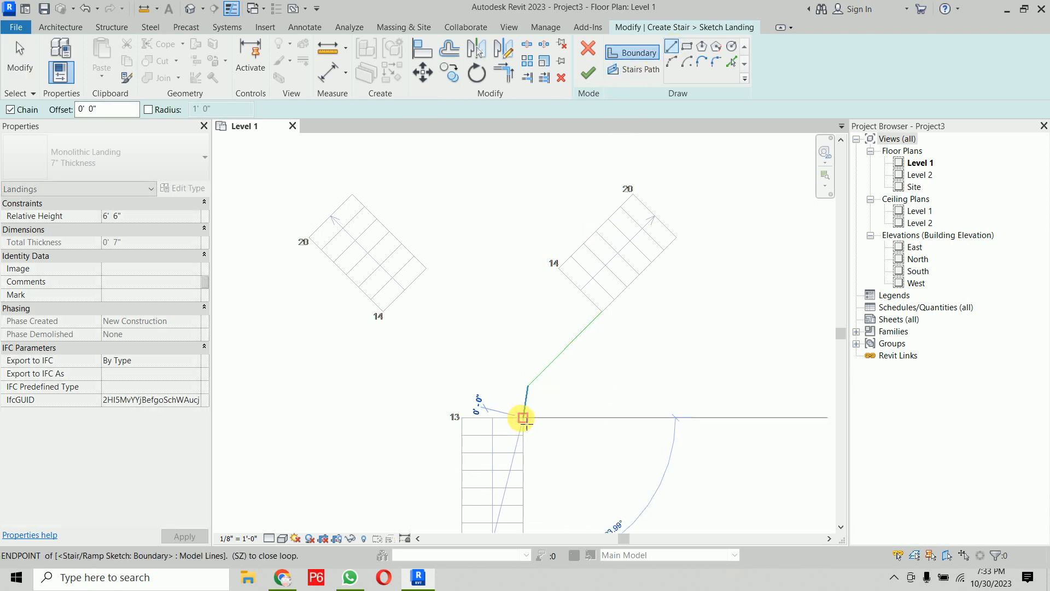
click(463, 417)
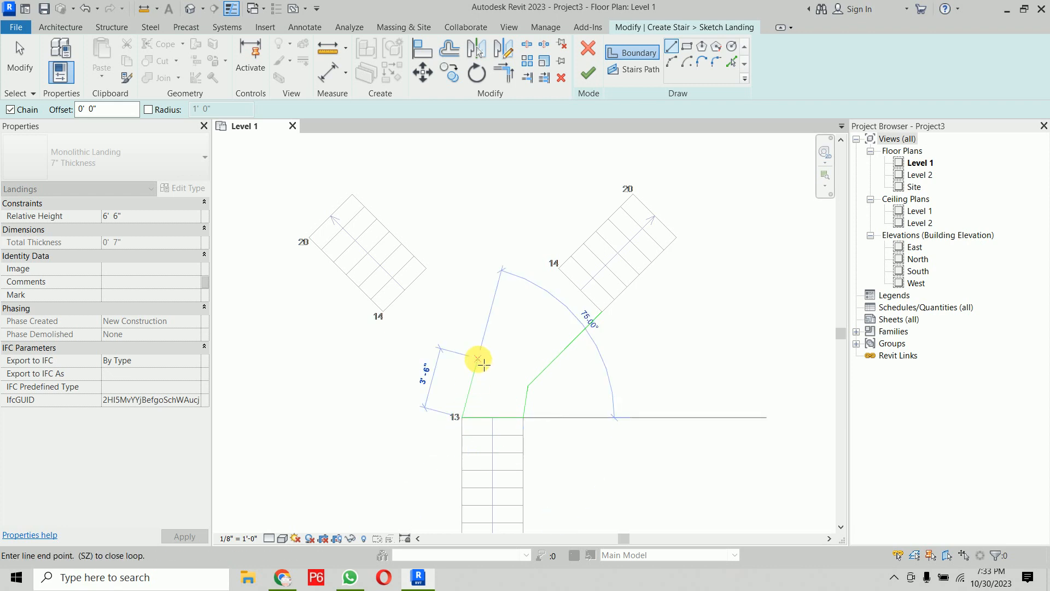
key(Escape)
key(Escape)
Mirror the two right boundary lines of the landing about the lower run's centre line.
drag(557, 380, 478, 396)
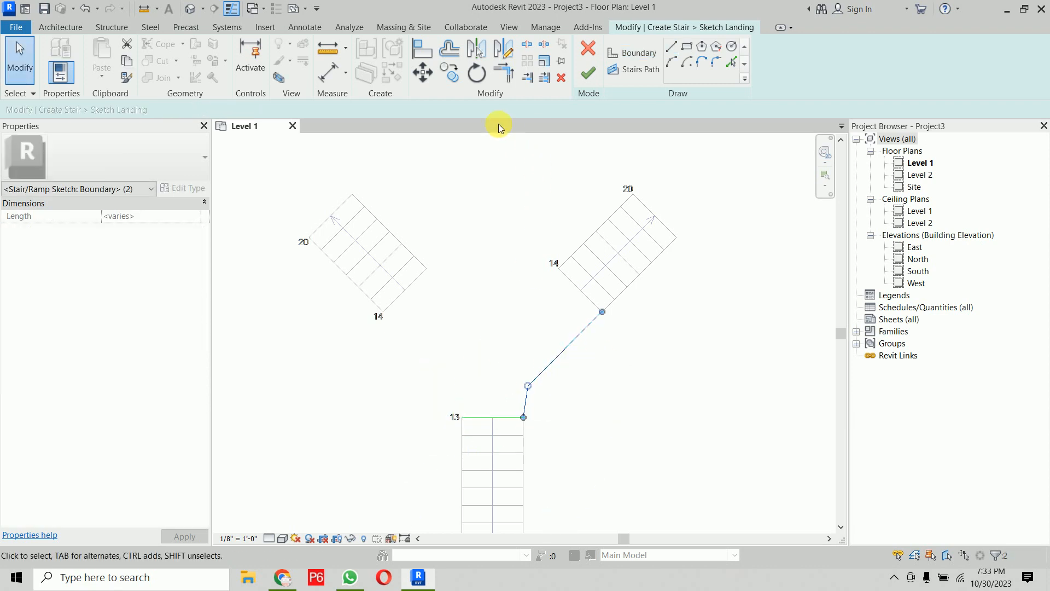
click(478, 48)
click(493, 454)
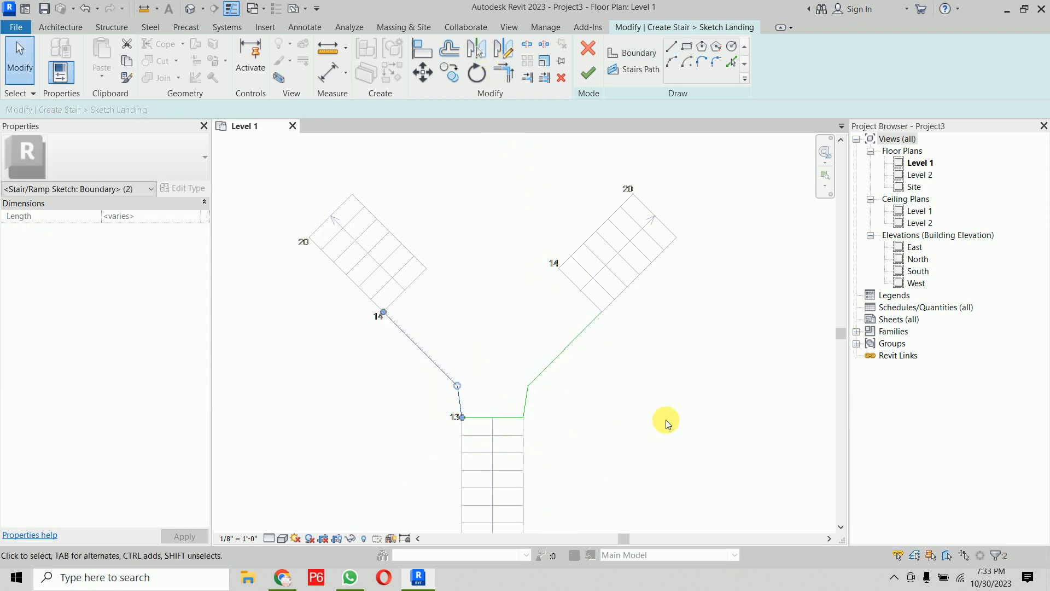
click(665, 418)
Close the landing boundary along the left run's first riser, straight across to the right run and down its first riser, and finish the sketch.
click(672, 47)
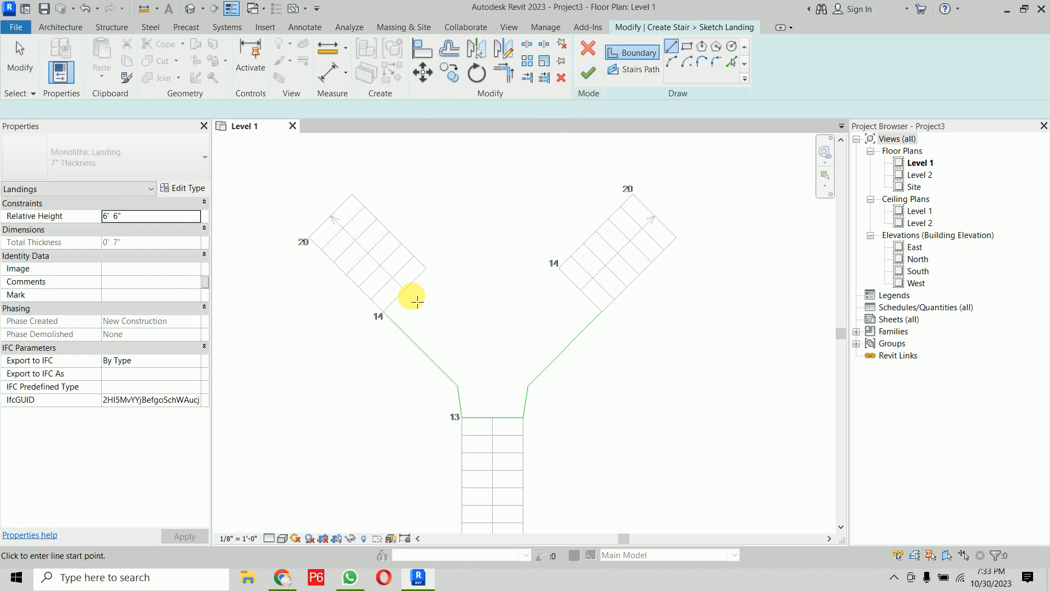
click(384, 314)
click(426, 268)
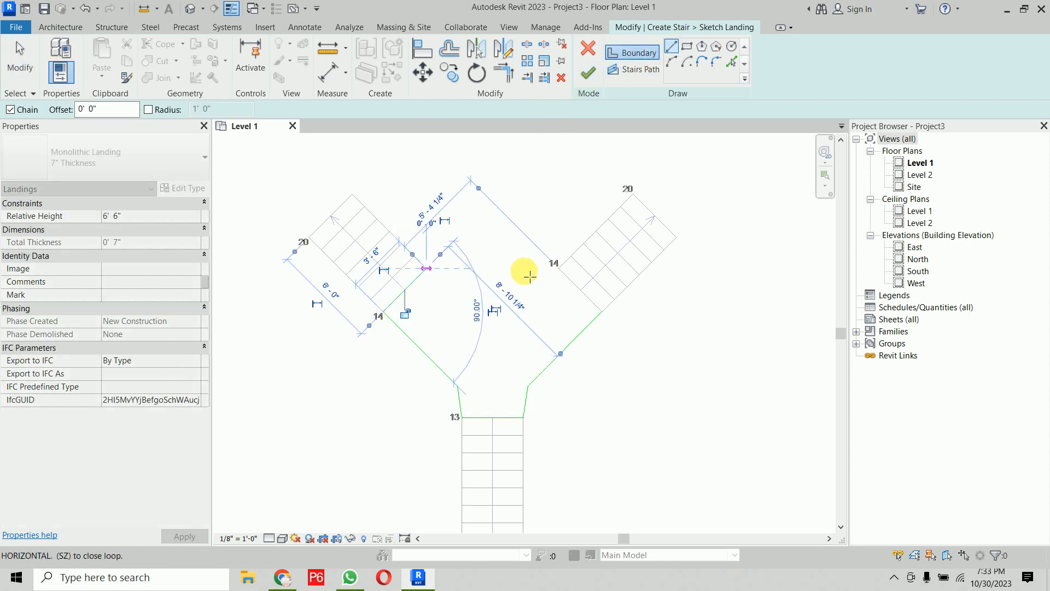
click(558, 268)
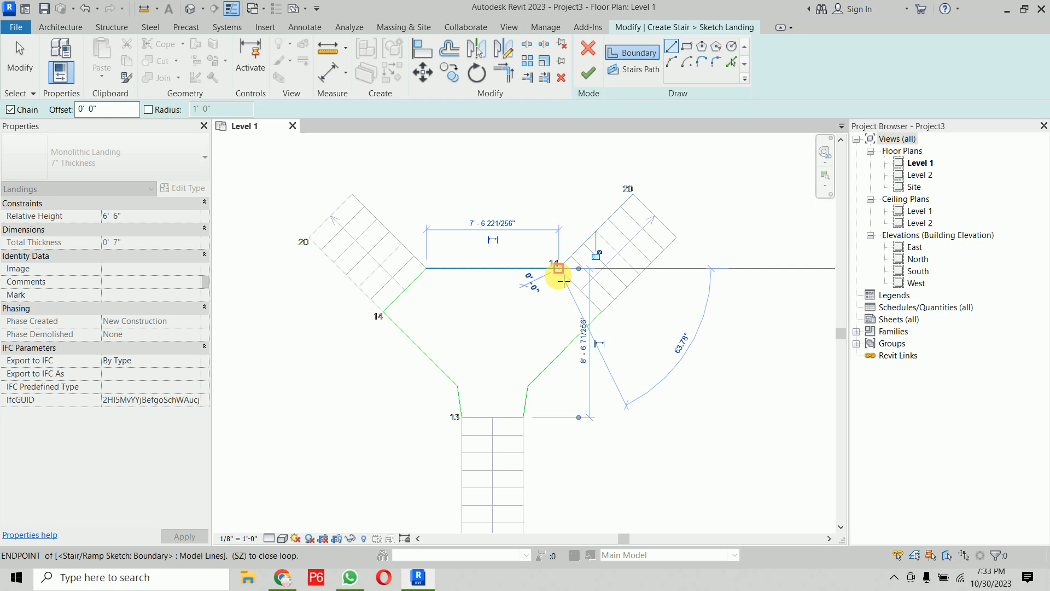
click(602, 313)
key(Escape)
key(Escape)
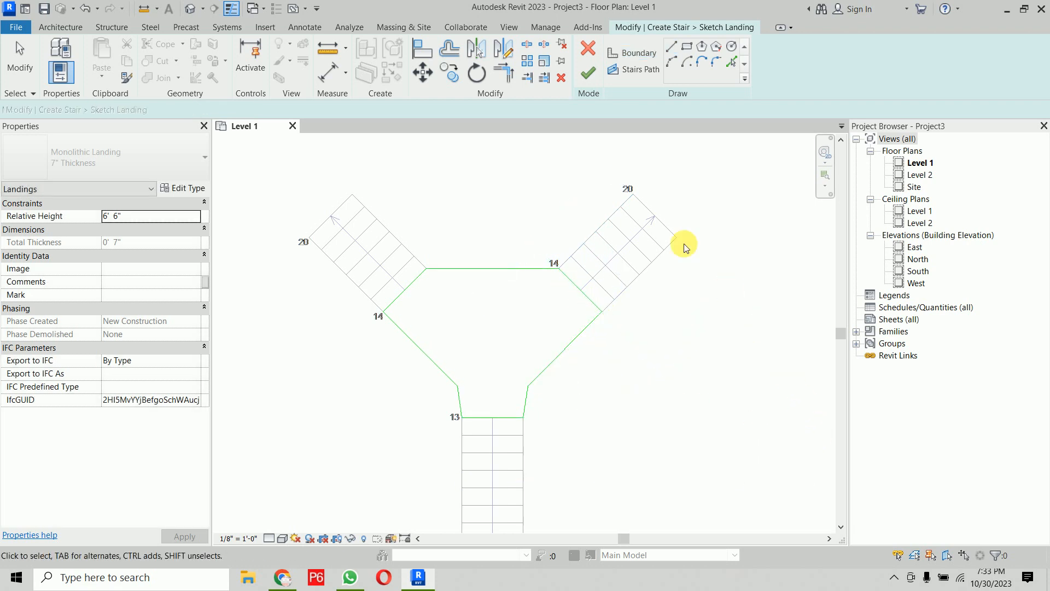
click(598, 85)
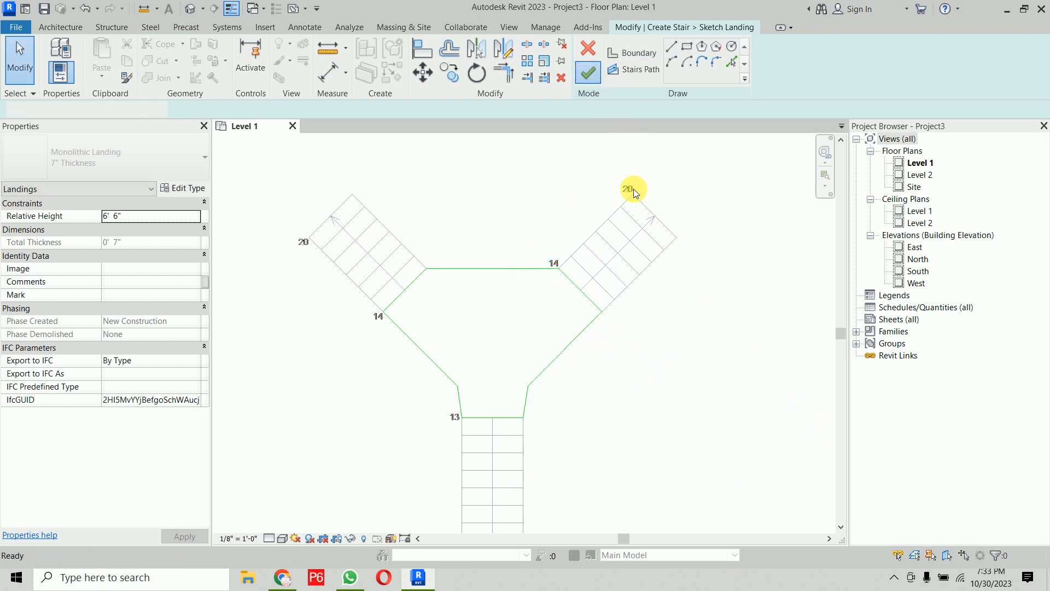
click(717, 404)
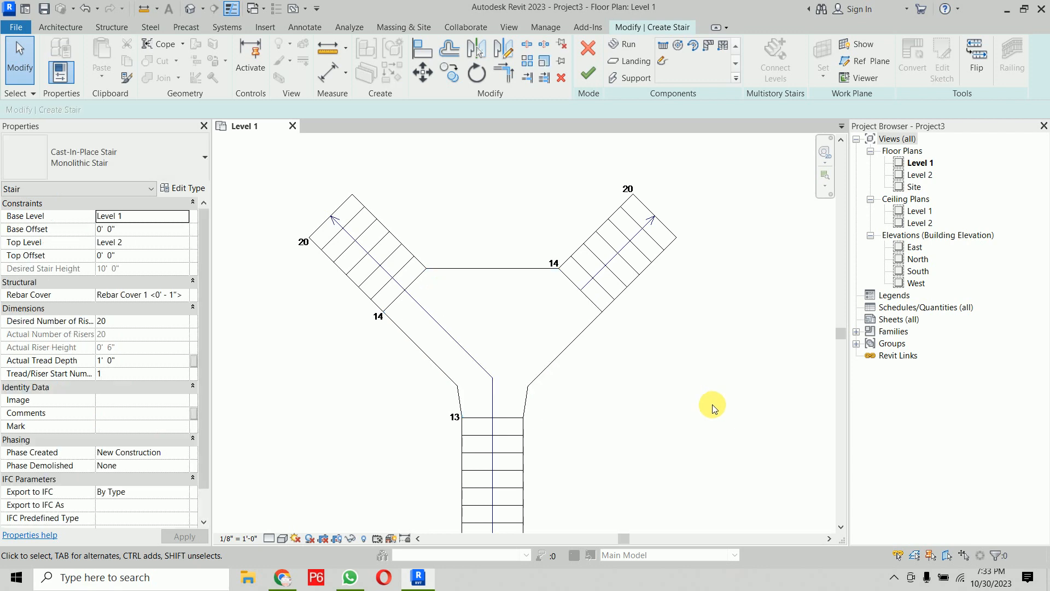
Reopen the landing's sketch and replace its straight upper edge with a three-point arc curving inward between the two upper runs.
click(506, 271)
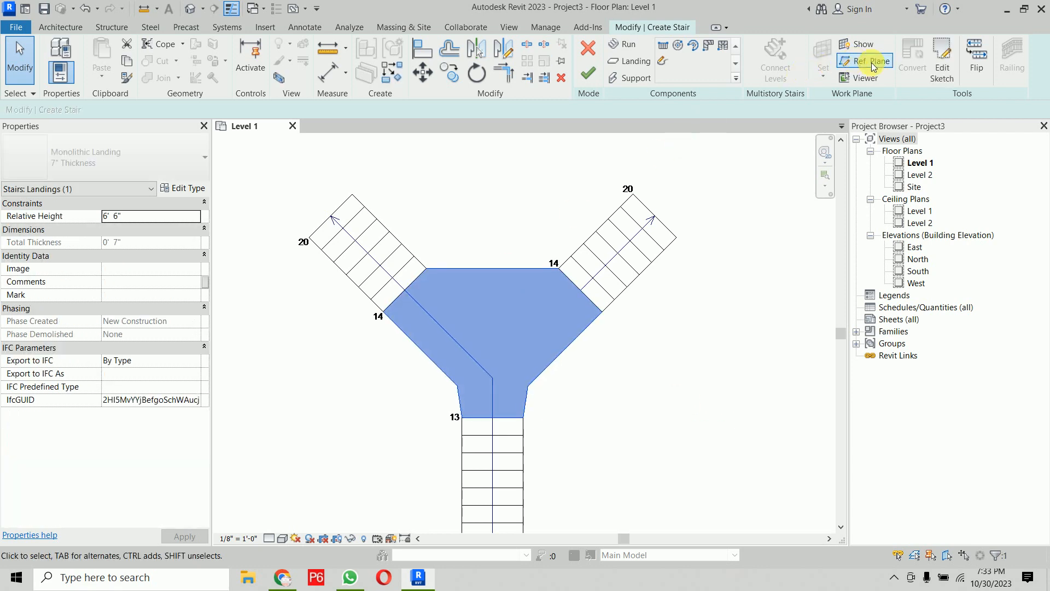
click(942, 63)
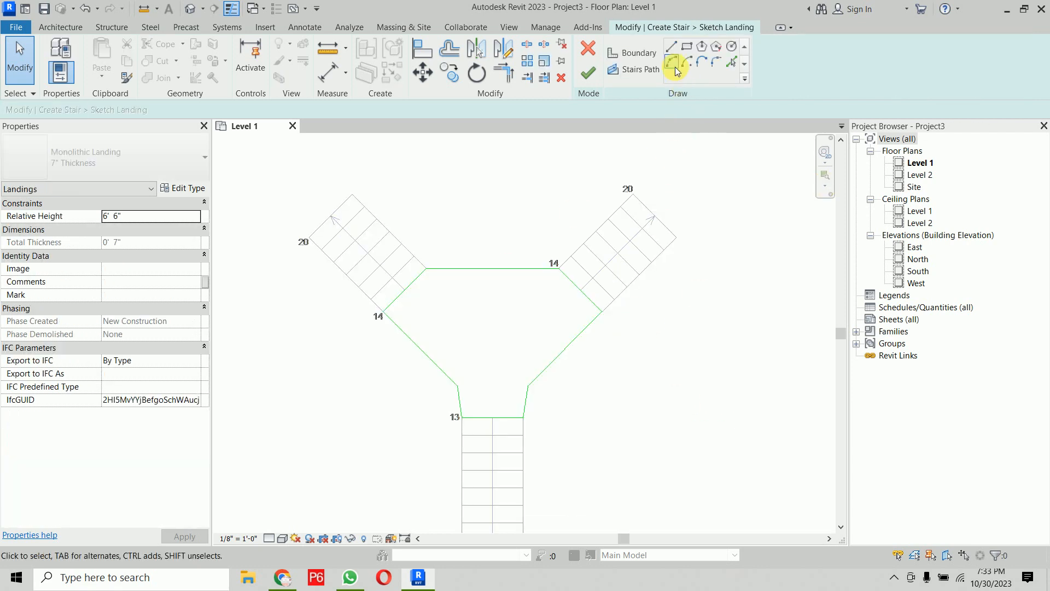
click(671, 62)
click(426, 269)
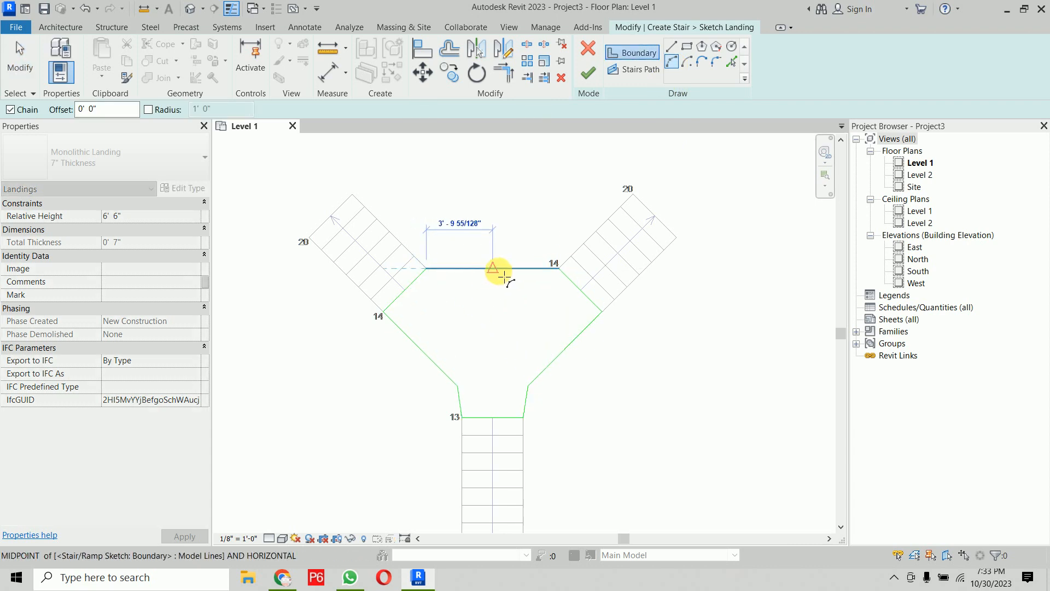
click(558, 269)
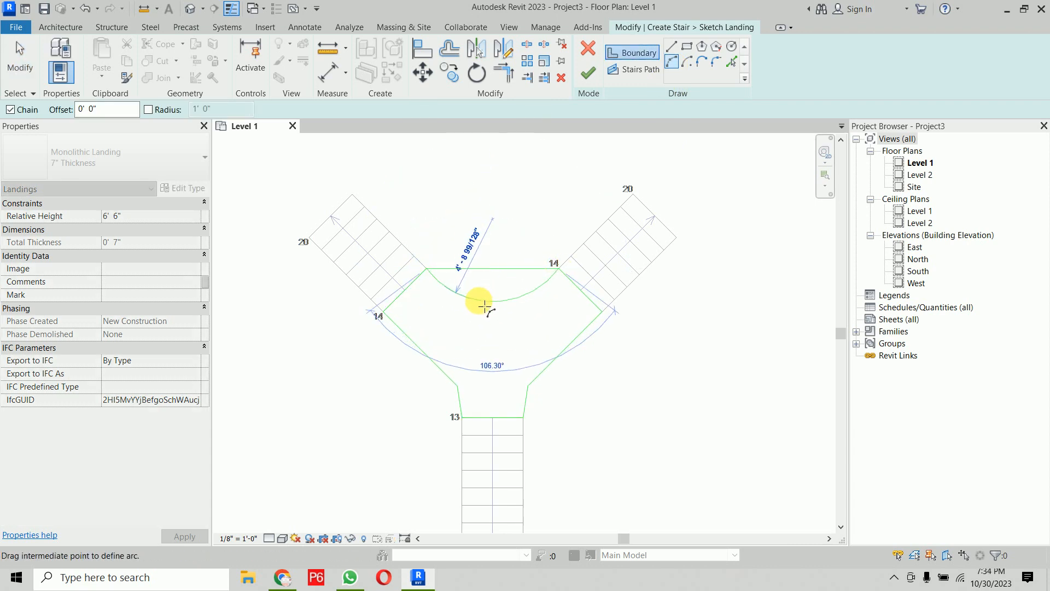
click(484, 290)
key(Escape)
key(Escape)
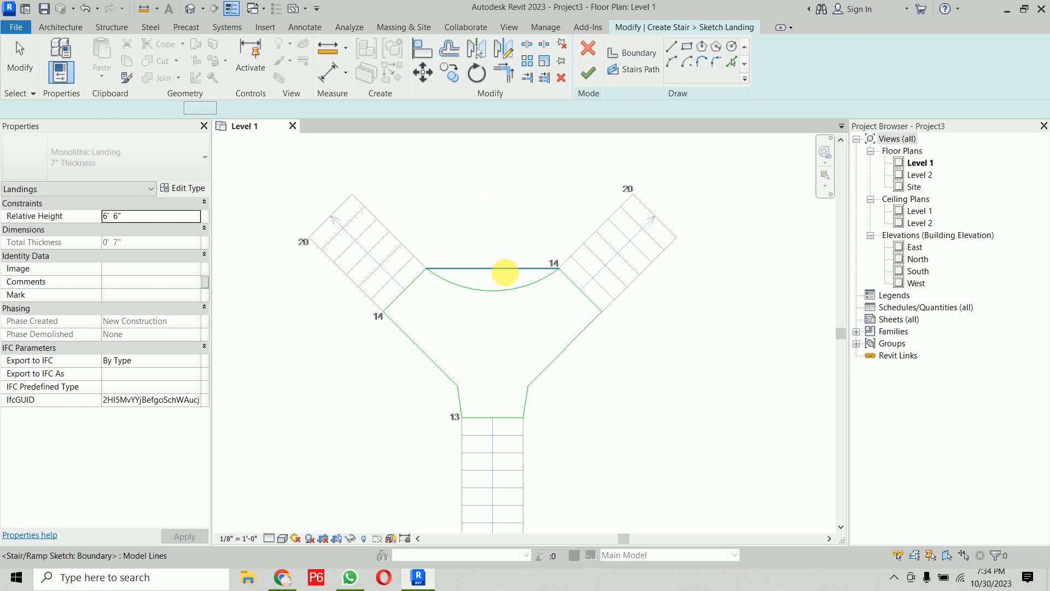
click(503, 269)
key(Delete)
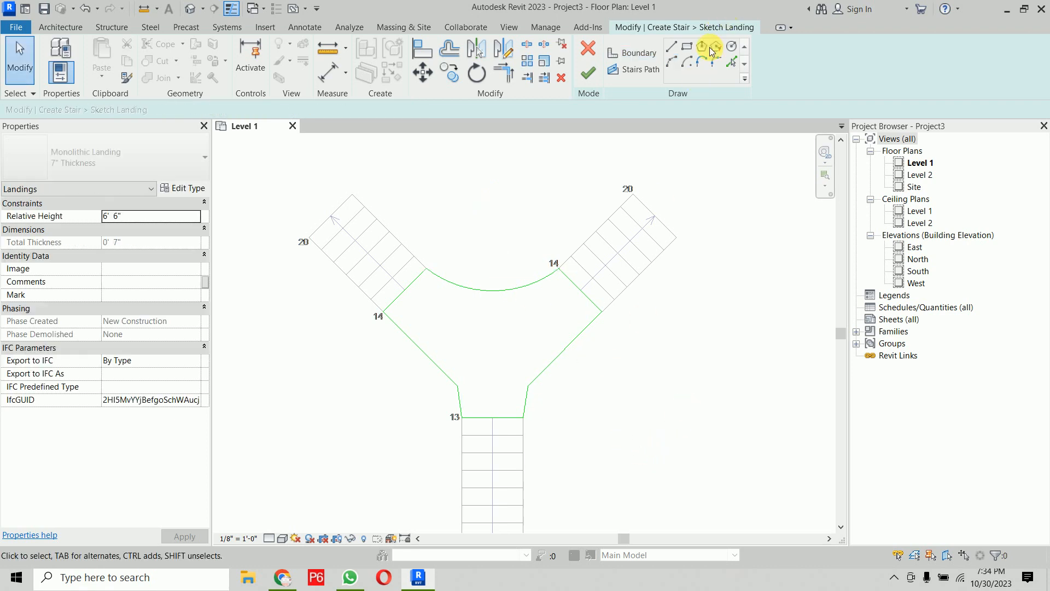
Fillet the corner between the landing's right diagonal edge and short lower-right line with a 3'-0" radius.
click(721, 69)
scroll(605, 435, up, 4)
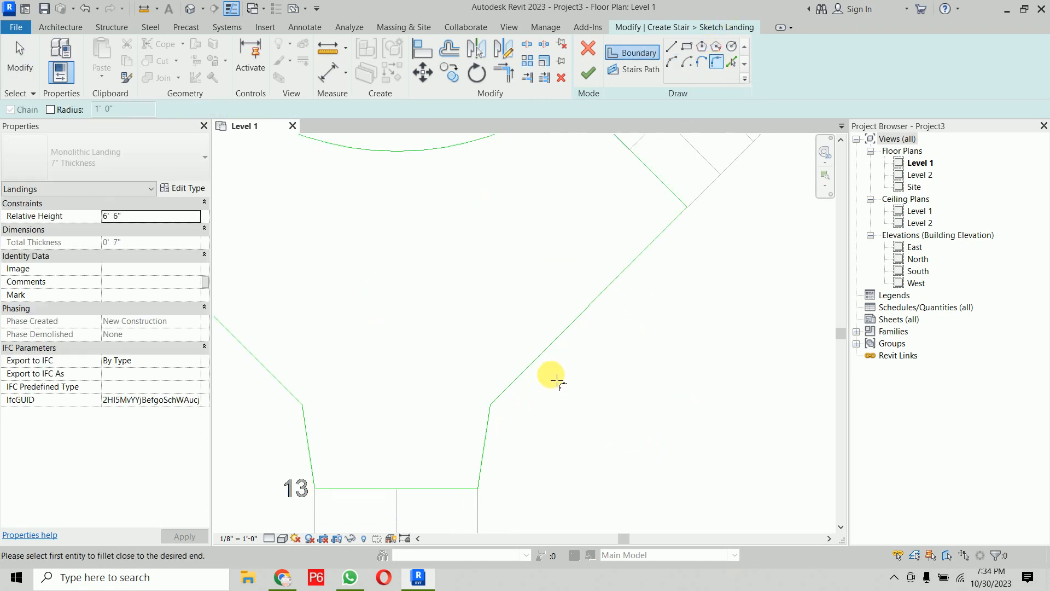
click(591, 305)
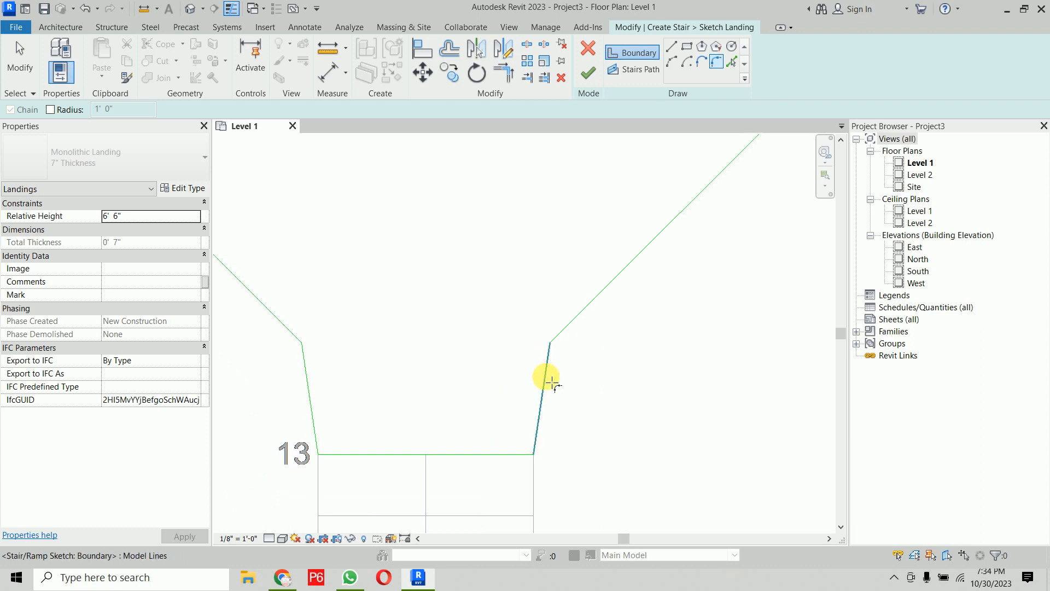
click(544, 372)
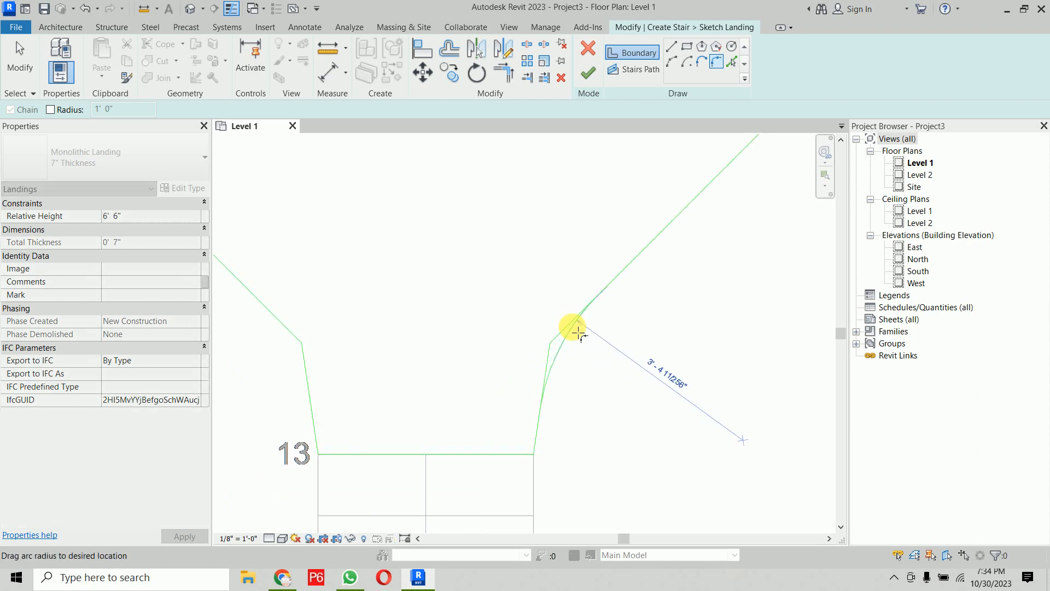
click(566, 340)
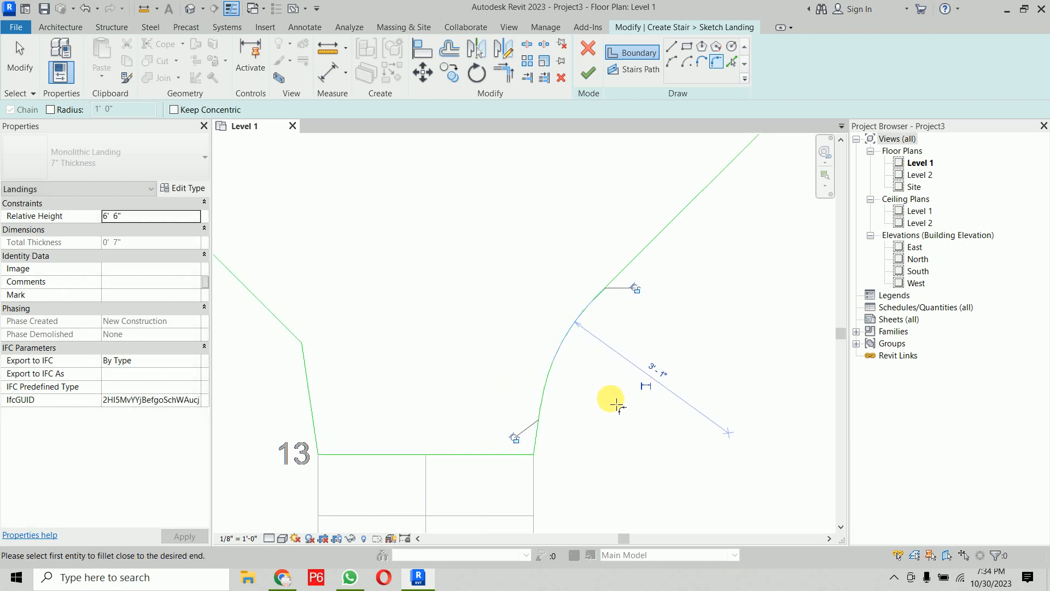
click(664, 372)
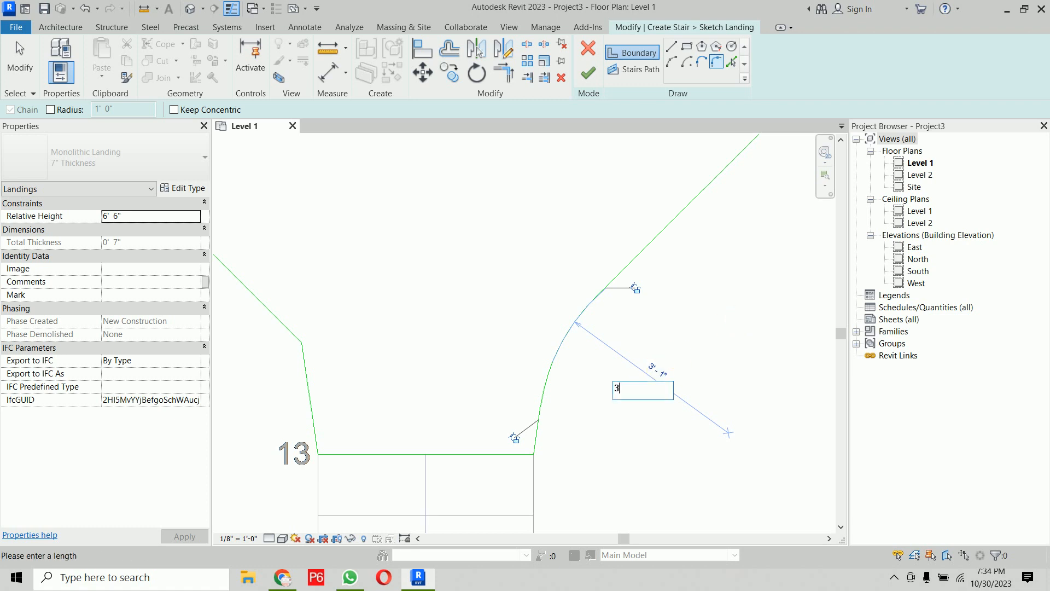
text(3)
click(747, 325)
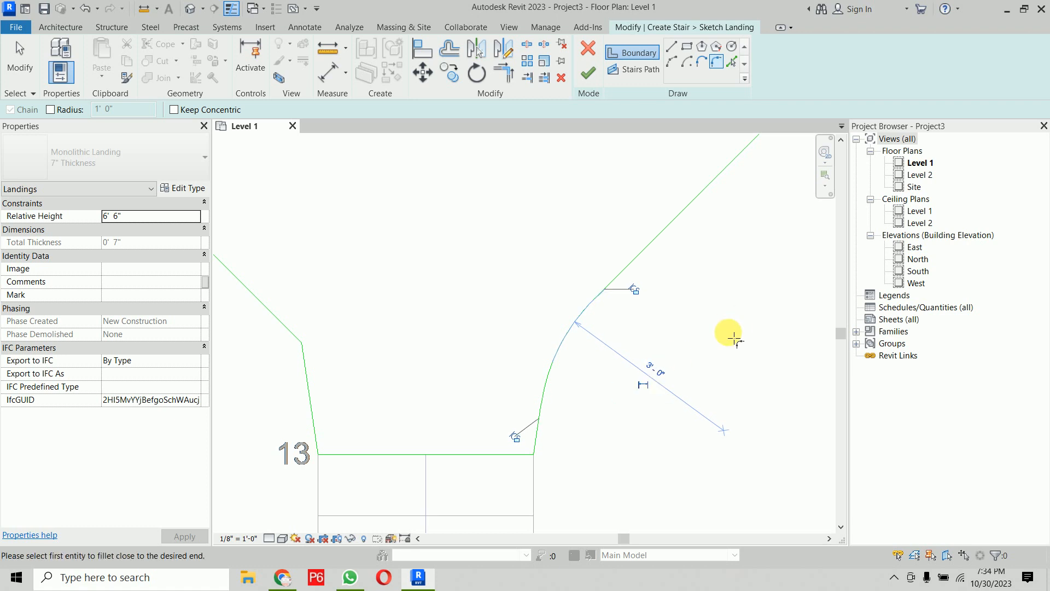
Fillet the corner between the landing's left diagonal edge and short lower-left line with a 3'-0" radius.
scroll(725, 335, down, 1)
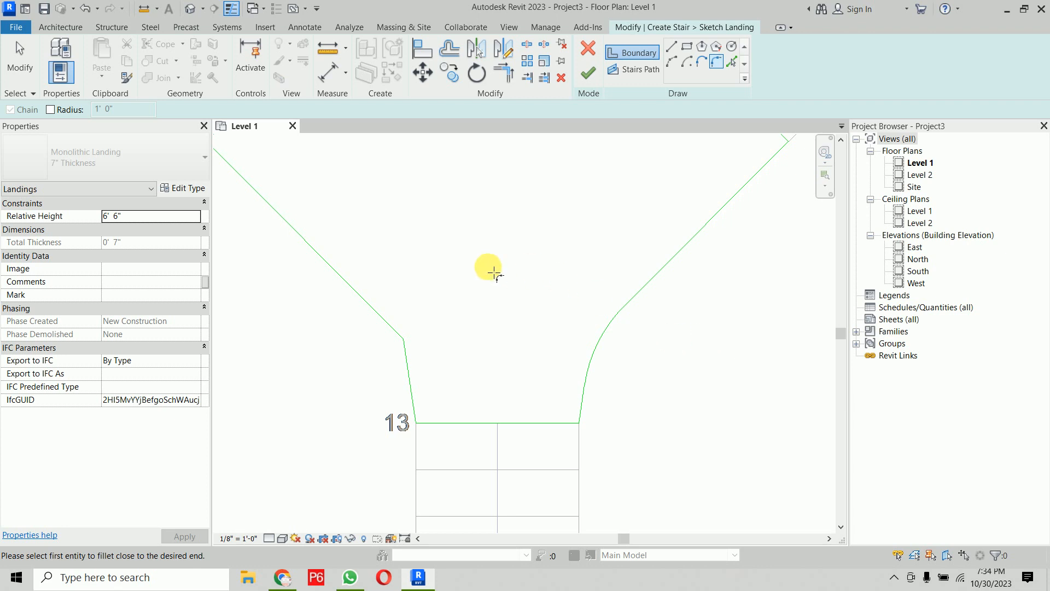
click(373, 316)
click(410, 359)
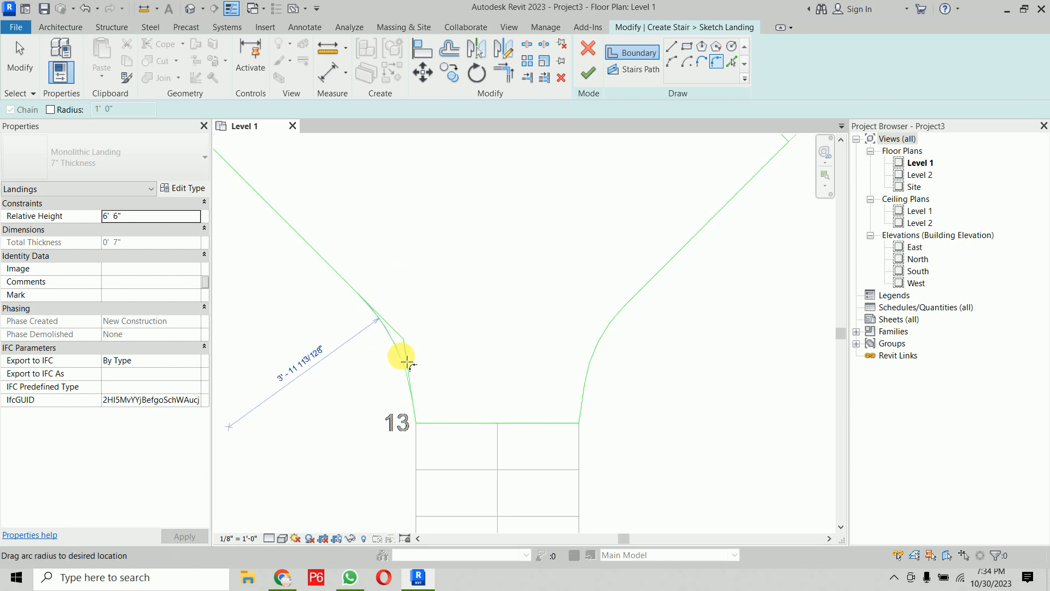
scroll(404, 350, up, 1)
click(404, 343)
click(301, 347)
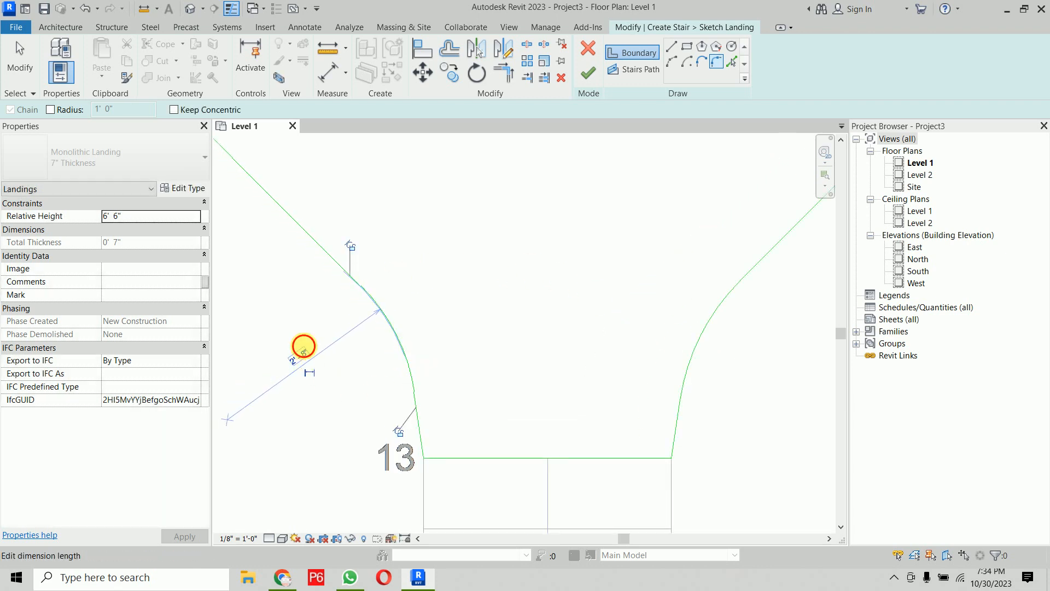
text(3')
key(Return)
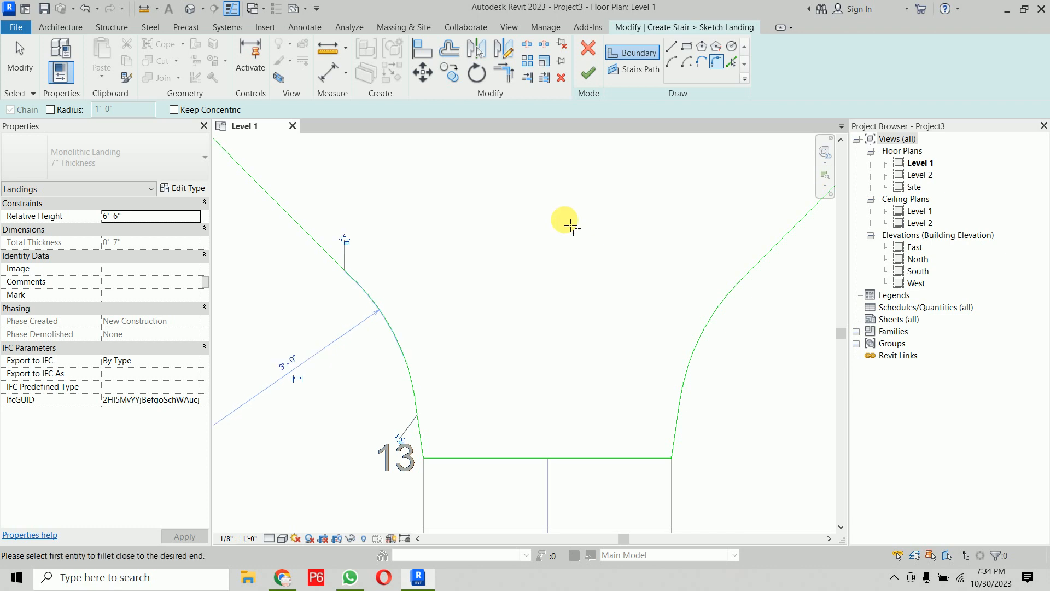
Finish the landing sketch with its curved edges and complete the stair.
scroll(553, 264, down, 3)
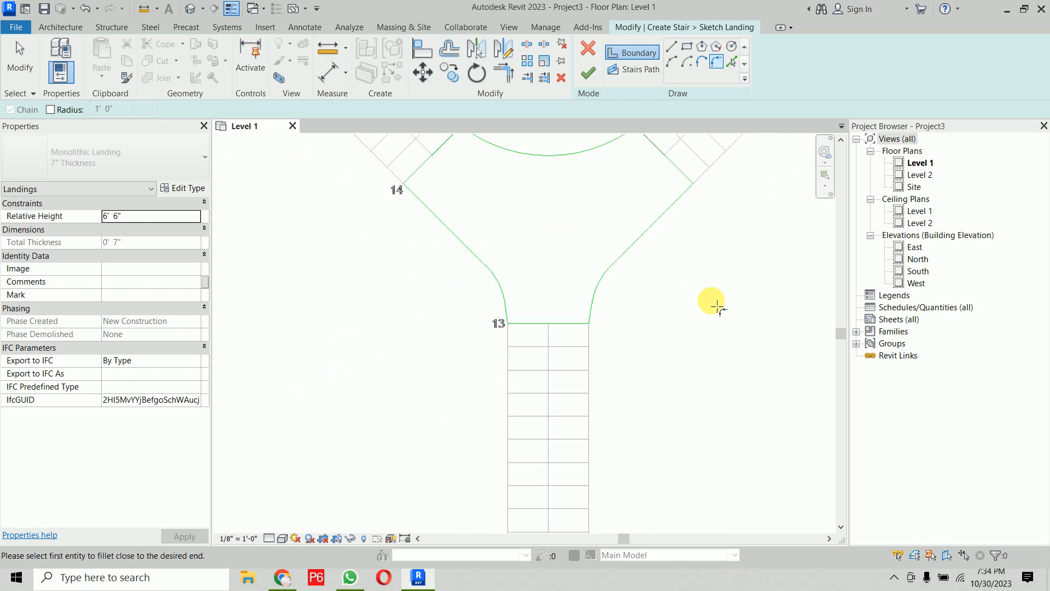
key(Escape)
middle_drag(711, 273, 687, 321)
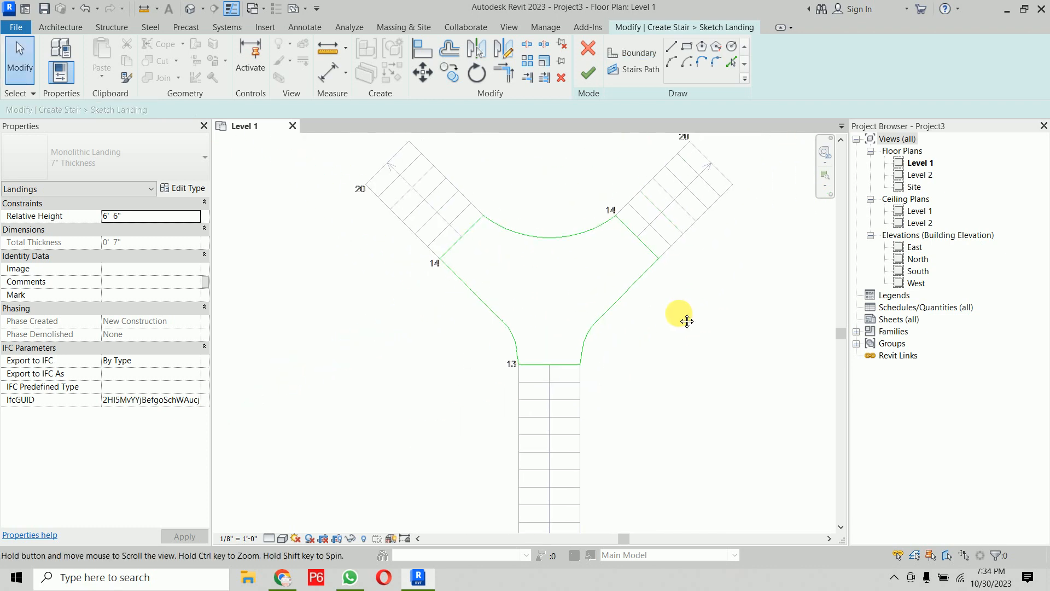
click(582, 77)
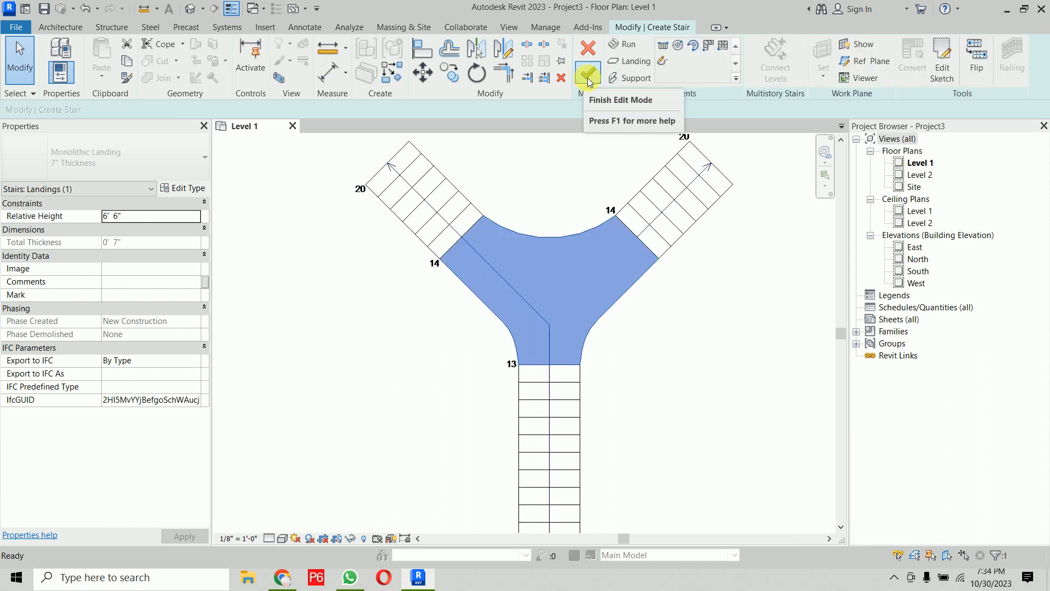
click(588, 78)
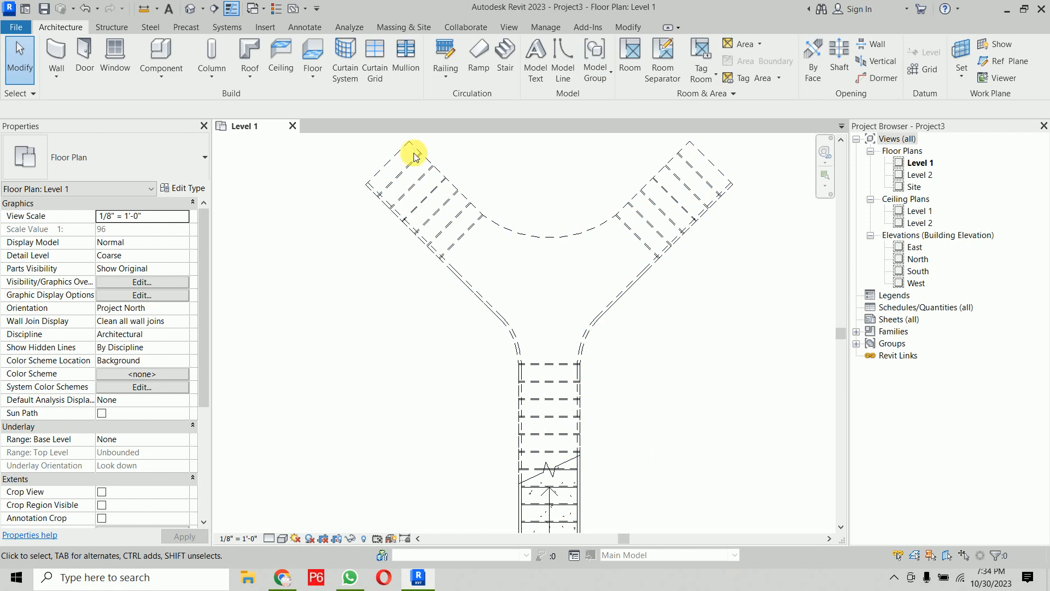
Open the default 3D view and examine the Y-shaped stair with its landing and railings.
click(191, 11)
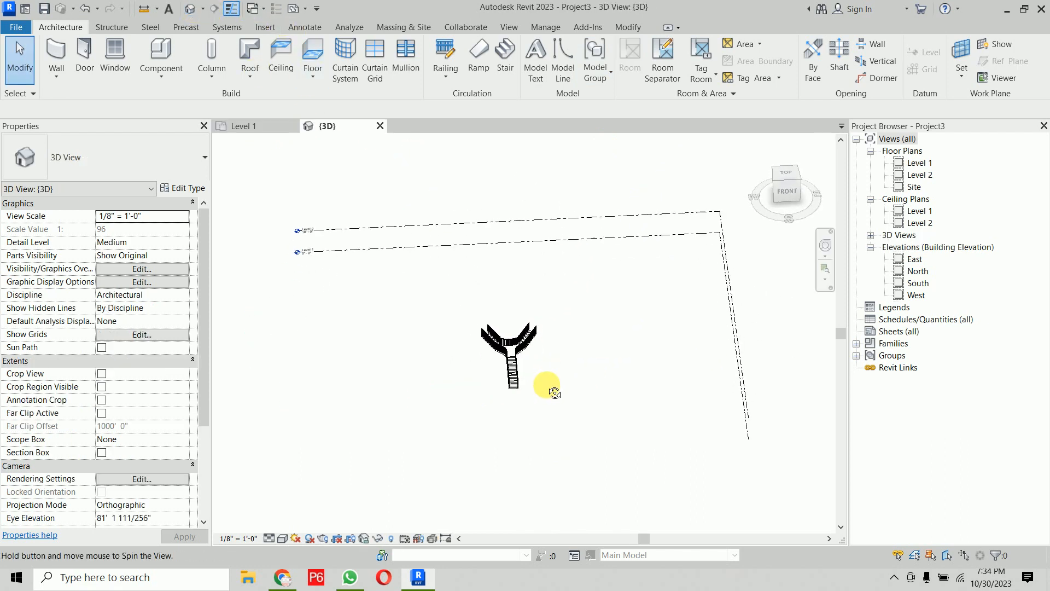
shift+middle_drag(602, 377, 625, 411)
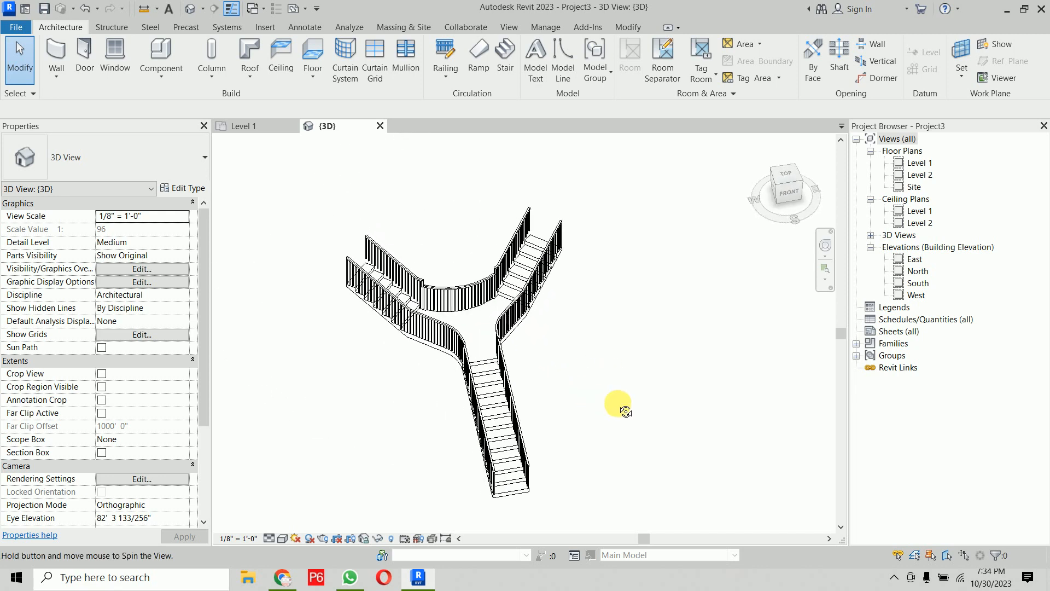
Set the 3D view's detail level to Fine and its visual style to Shaded.
click(283, 538)
click(287, 524)
click(283, 538)
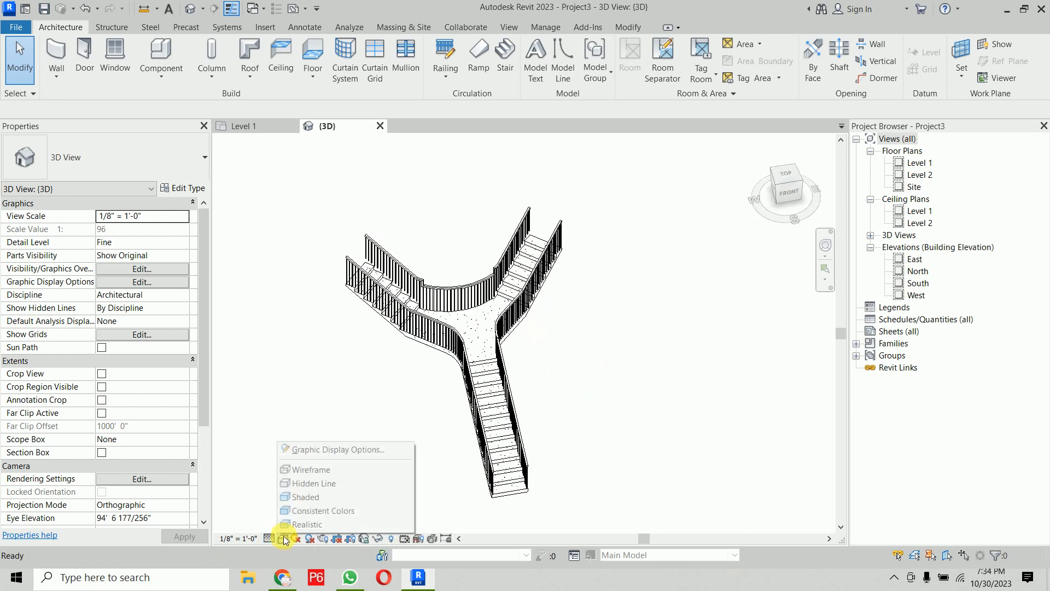
click(276, 499)
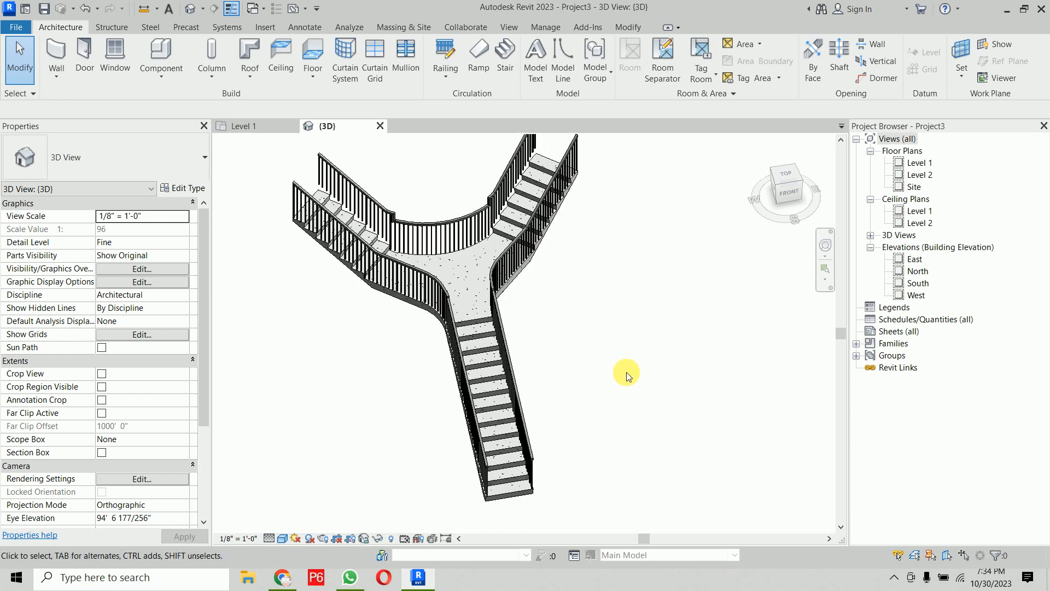
Select every railing of the same type on the stair and delete them all.
mouse_move(623, 383)
shift+middle_down()
mouse_move(659, 360)
mouse_move(653, 378)
mouse_move(590, 311)
shift+middle_up()
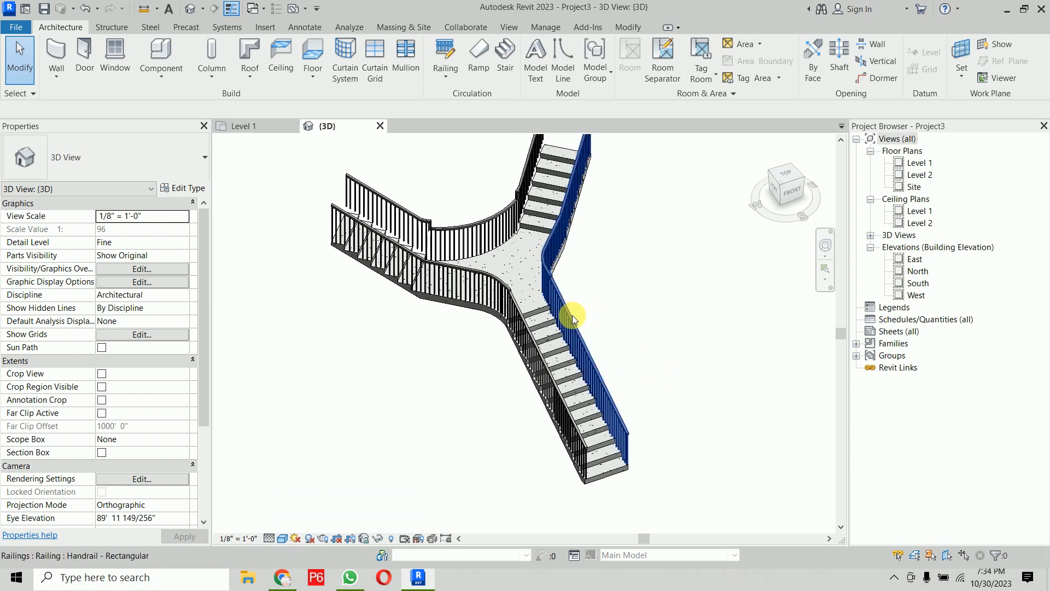
click(638, 323)
key(s)
key(a)
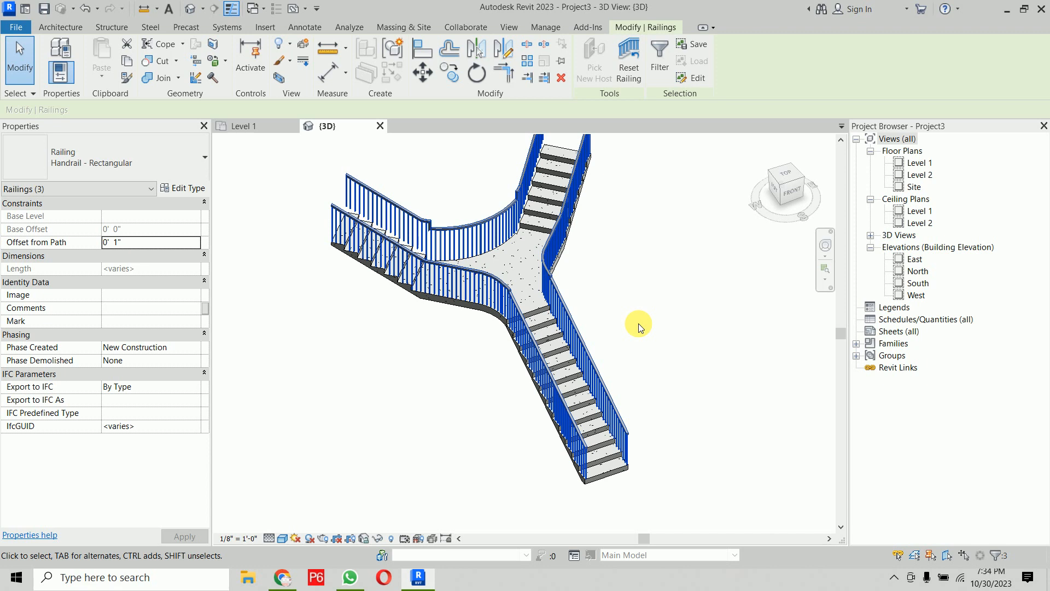
key(Delete)
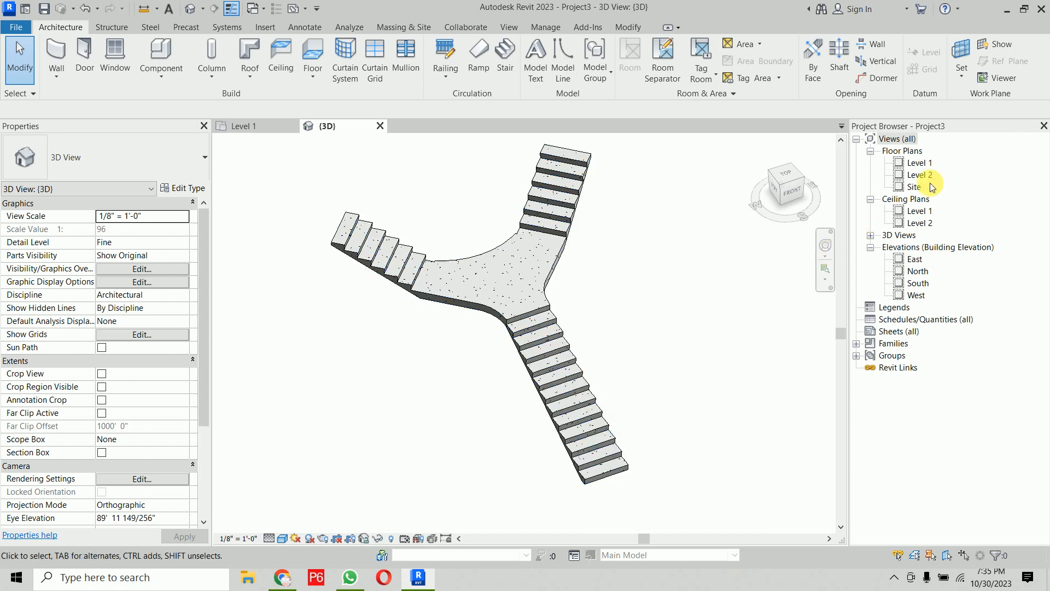
Open the Level 1 floor plan and open the sketch of the stair's lower run for editing.
double_click(919, 164)
scroll(723, 304, down, 1)
middle_drag(722, 304, 646, 288)
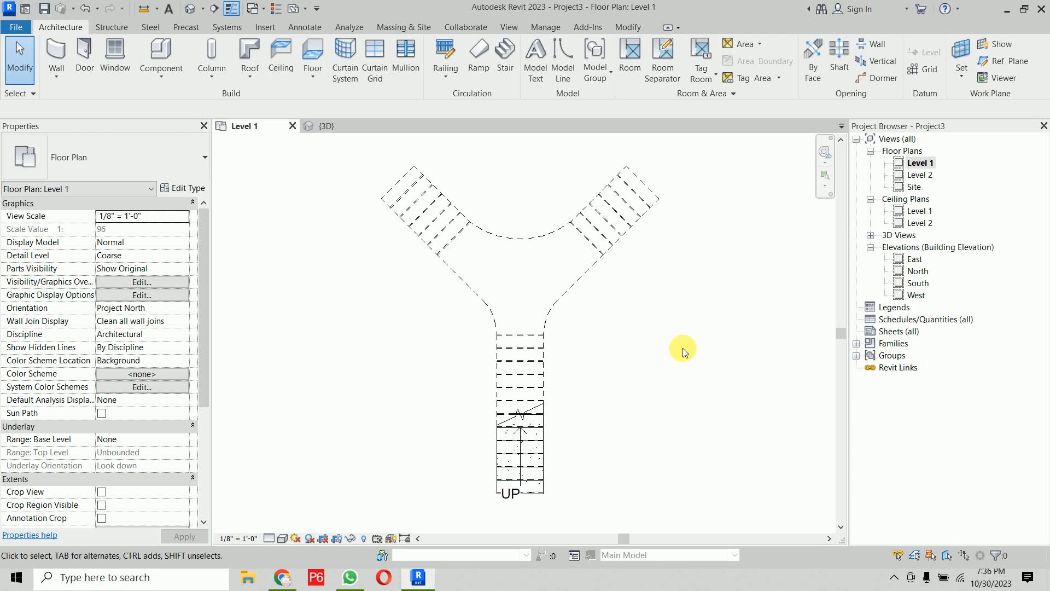
mouse_move(595, 415)
middle_down()
mouse_move(609, 351)
mouse_move(597, 373)
middle_up()
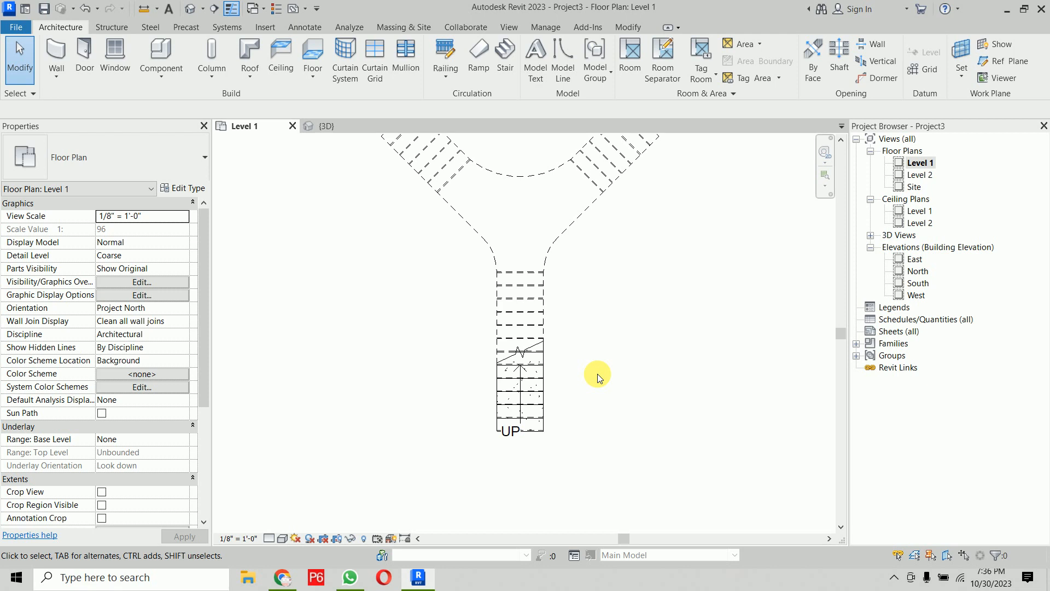
click(533, 427)
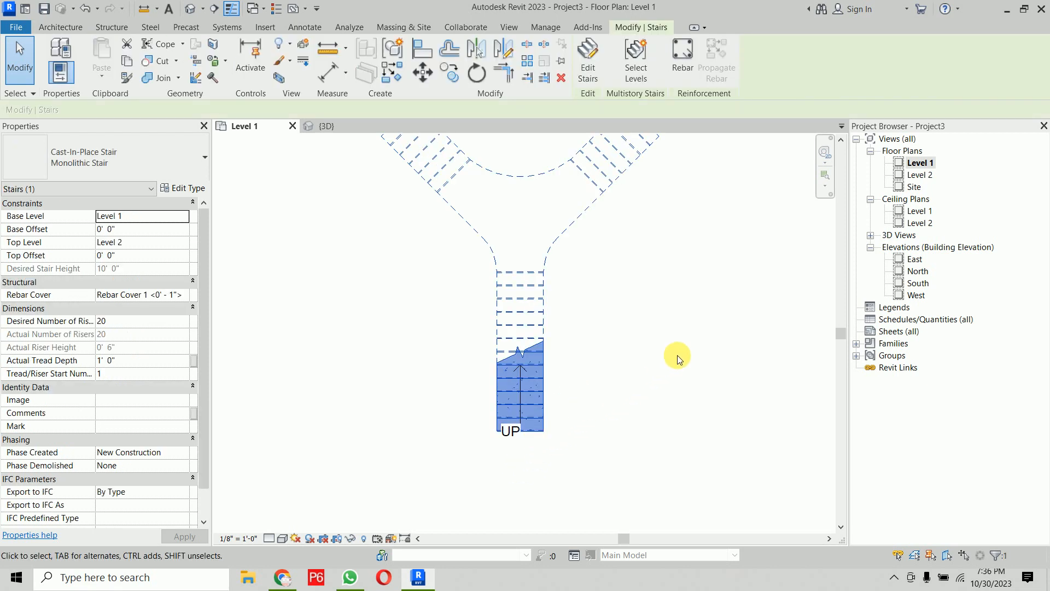
click(588, 63)
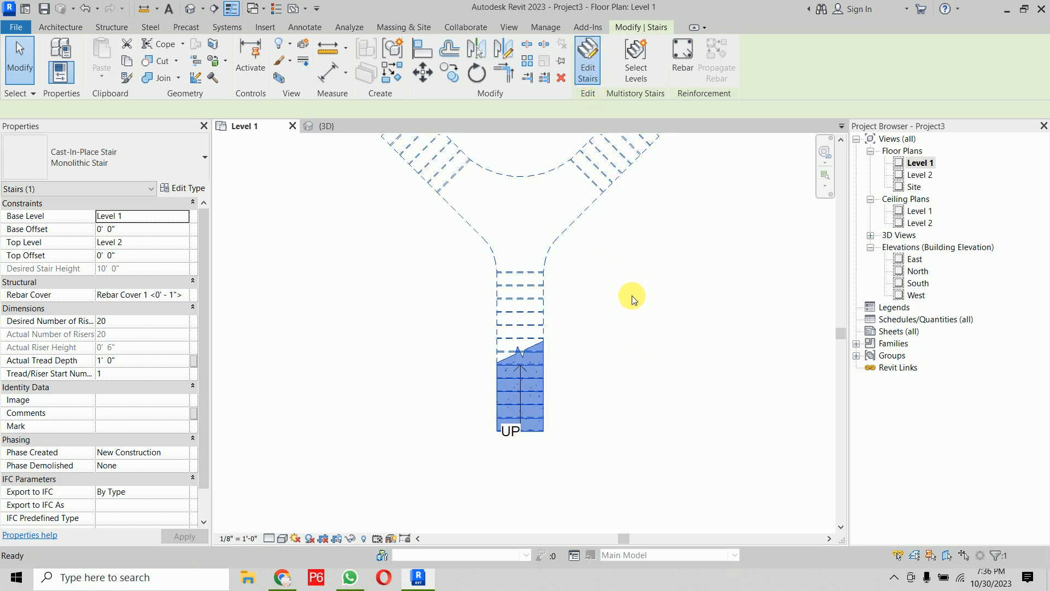
mouse_move(632, 296)
middle_down()
mouse_move(638, 419)
mouse_move(630, 414)
middle_up()
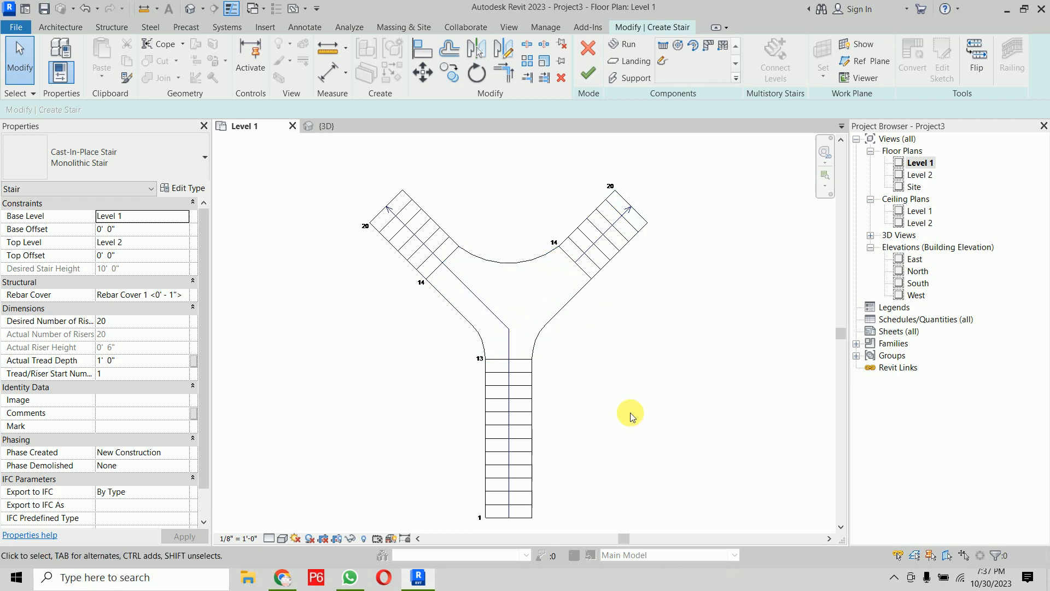
middle_drag(630, 413, 581, 323)
click(533, 345)
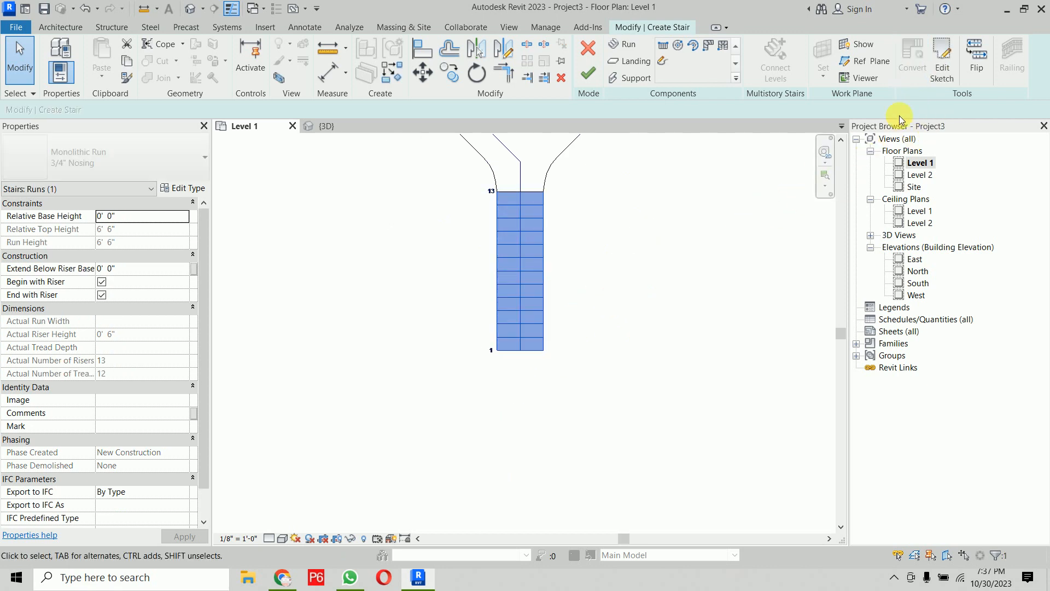
click(940, 58)
scroll(595, 301, up, 2)
middle_drag(629, 298, 646, 285)
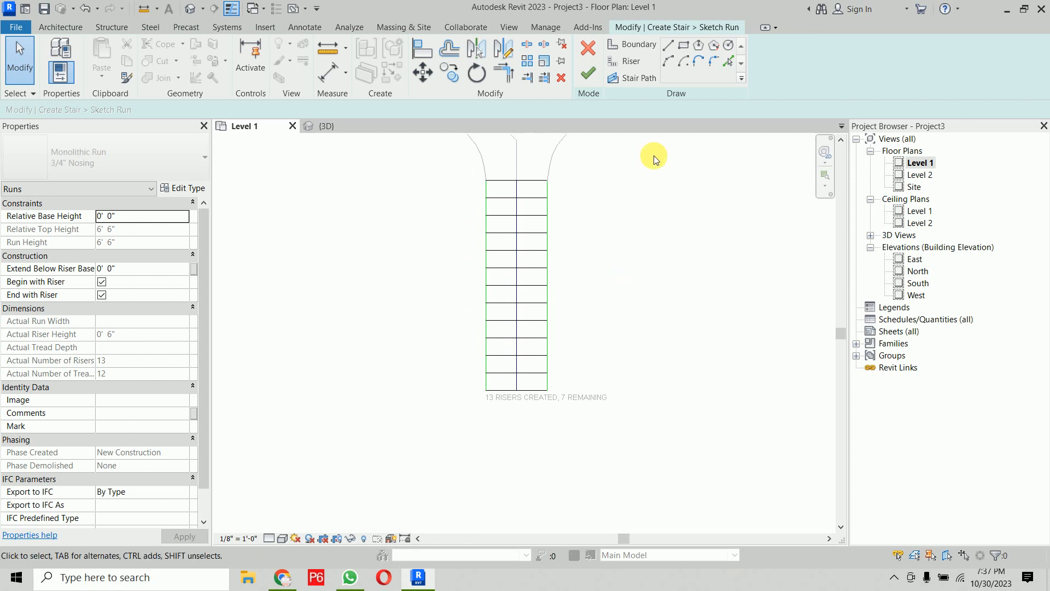
Draw a 20'-0" radius boundary arc from 4'-0" left of the lower run's bottom riser to the top riser's left end.
click(668, 62)
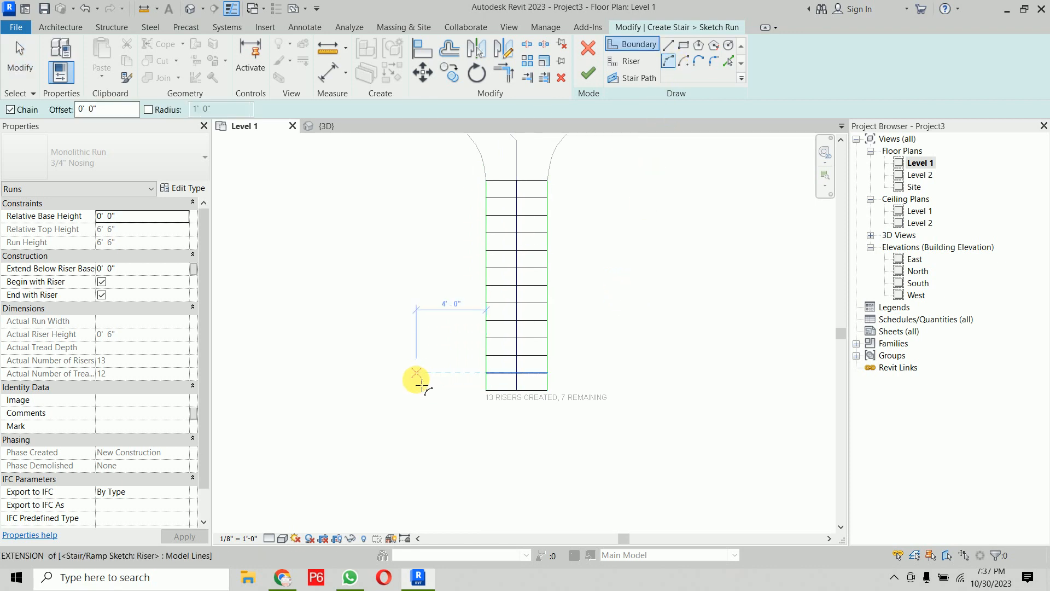
click(418, 391)
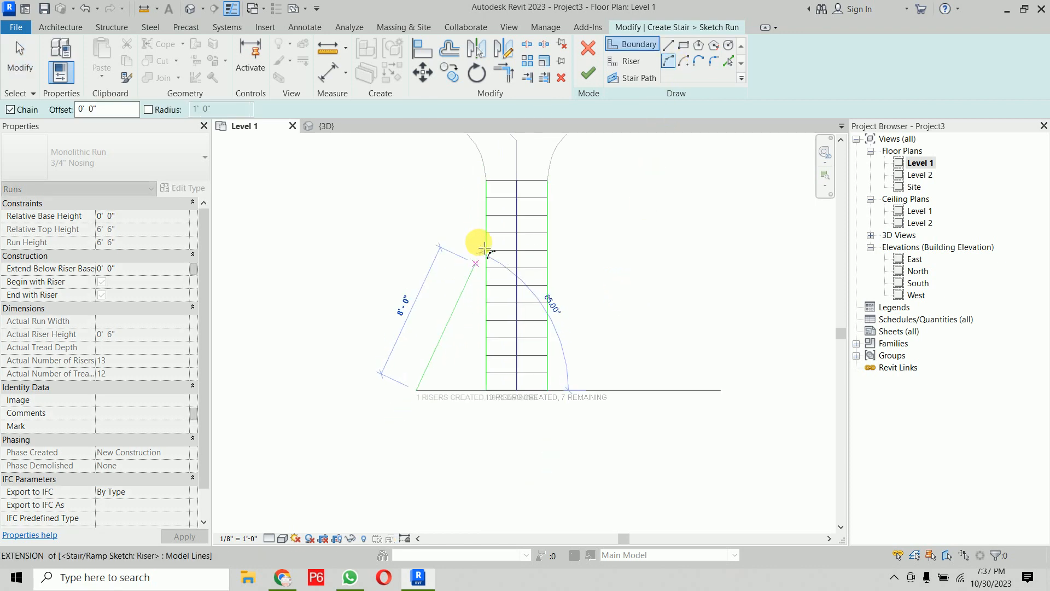
click(486, 181)
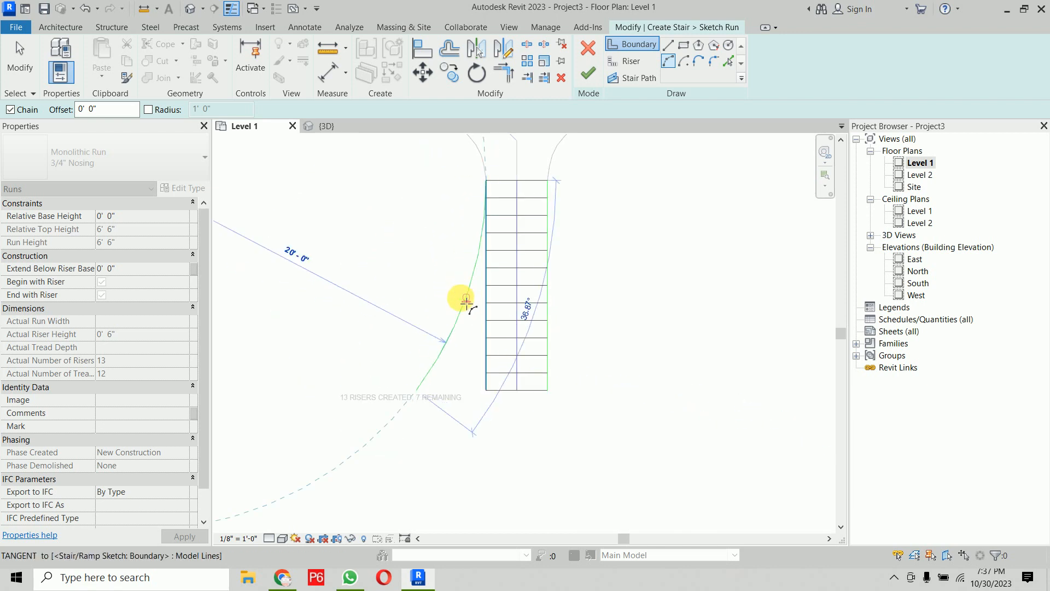
click(459, 300)
key(Escape)
key(Escape)
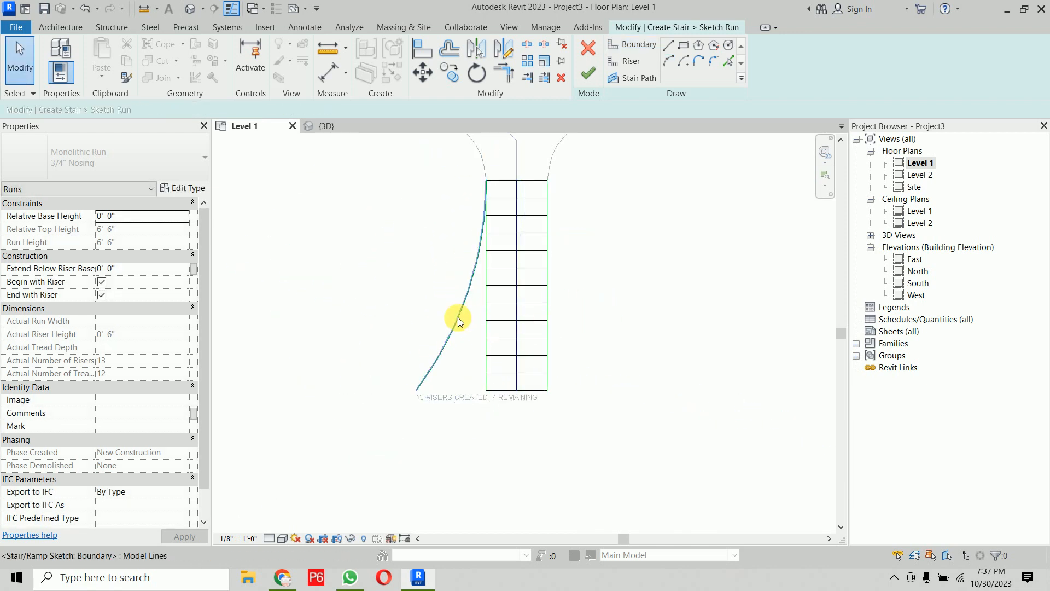
Mirror the left boundary arc about the run's stair path to create the right one.
click(458, 317)
click(476, 50)
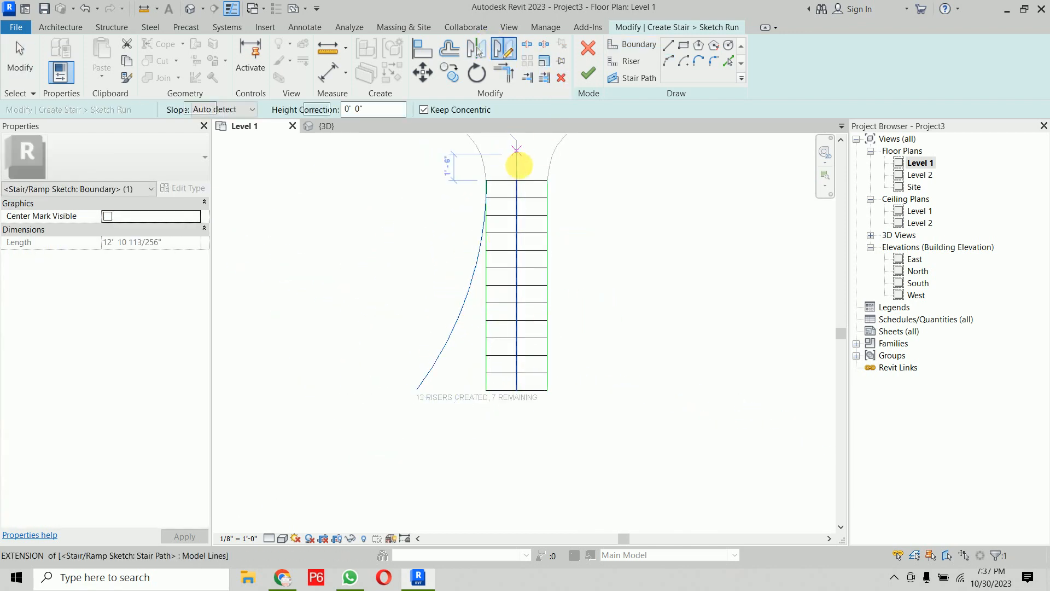
click(514, 221)
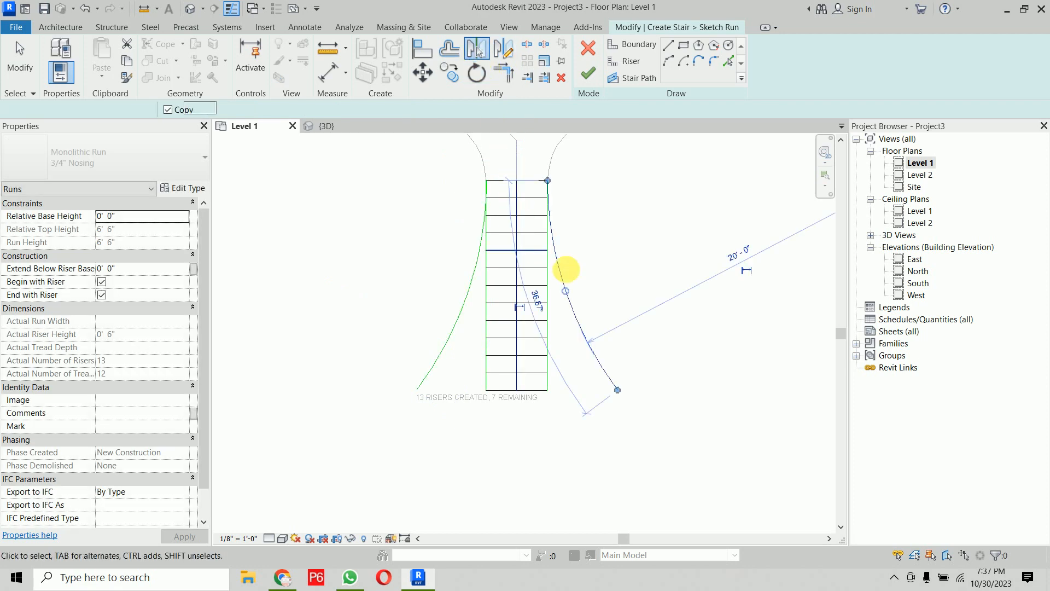
key(Escape)
Delete the lower run's two straight side boundary lines, leaving the risers and curved boundaries.
click(549, 338)
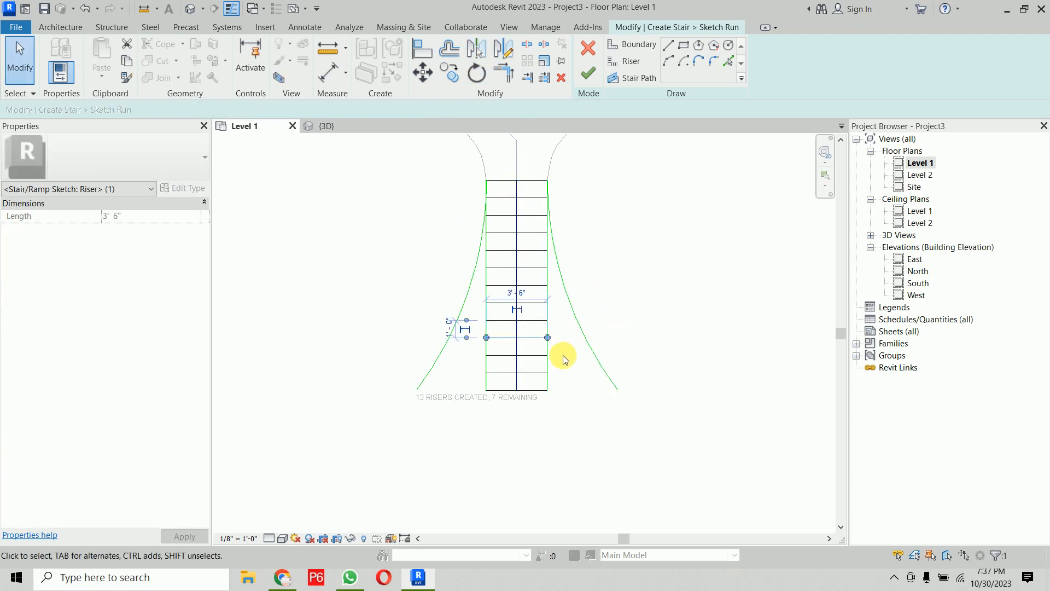
click(555, 333)
click(551, 330)
key(Delete)
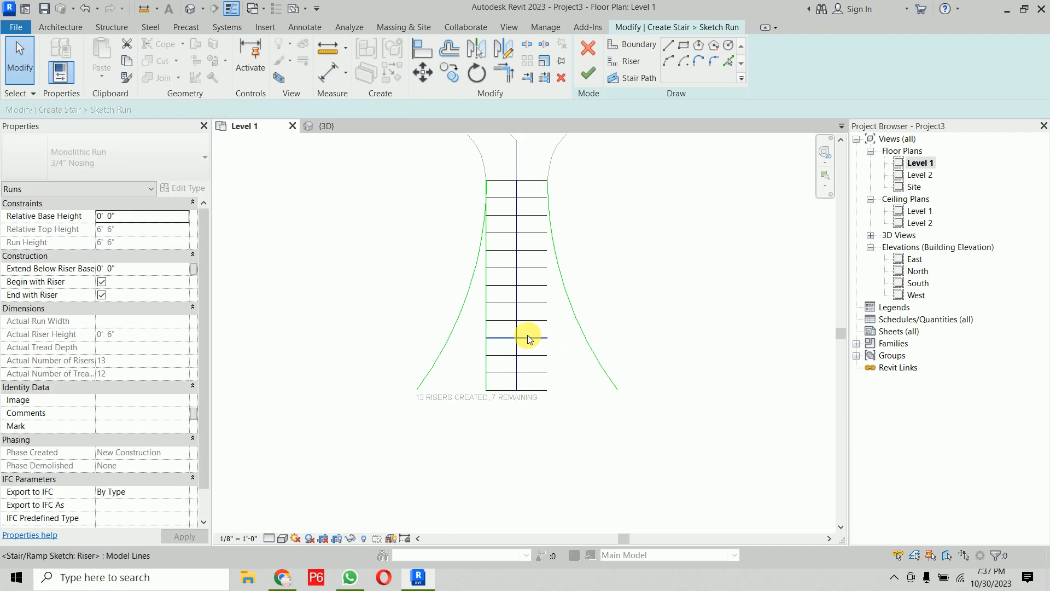
click(485, 328)
key(Delete)
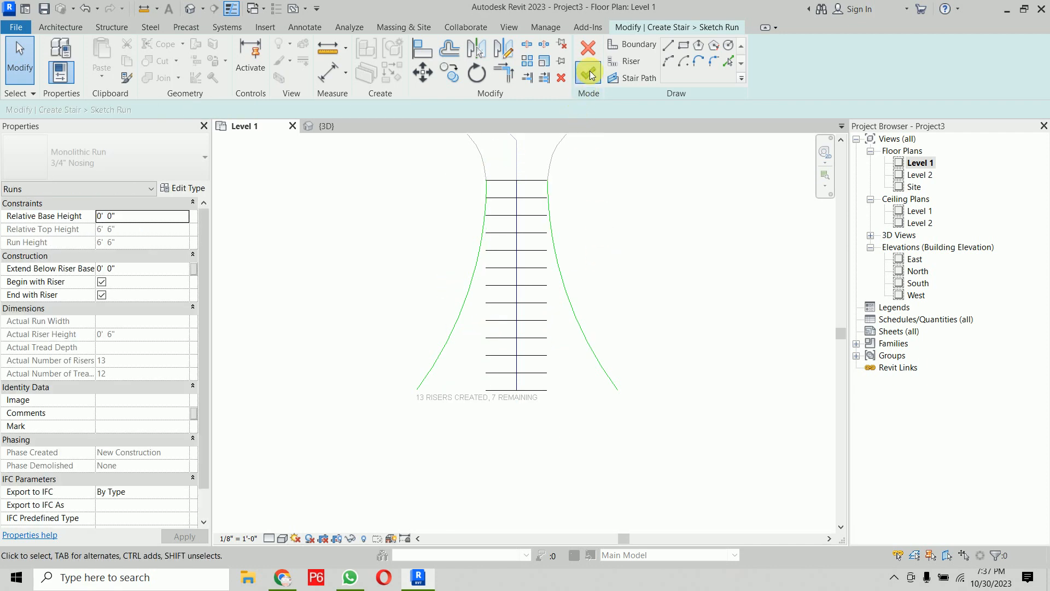
Finish the flared run sketch and the stair edit, and view the result in 3D.
click(588, 73)
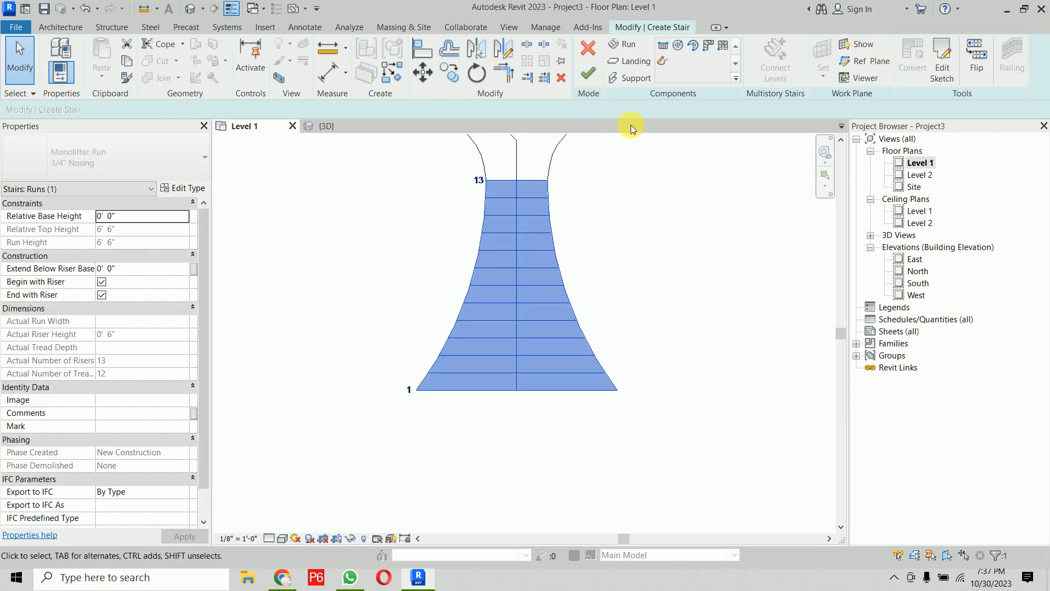
click(592, 76)
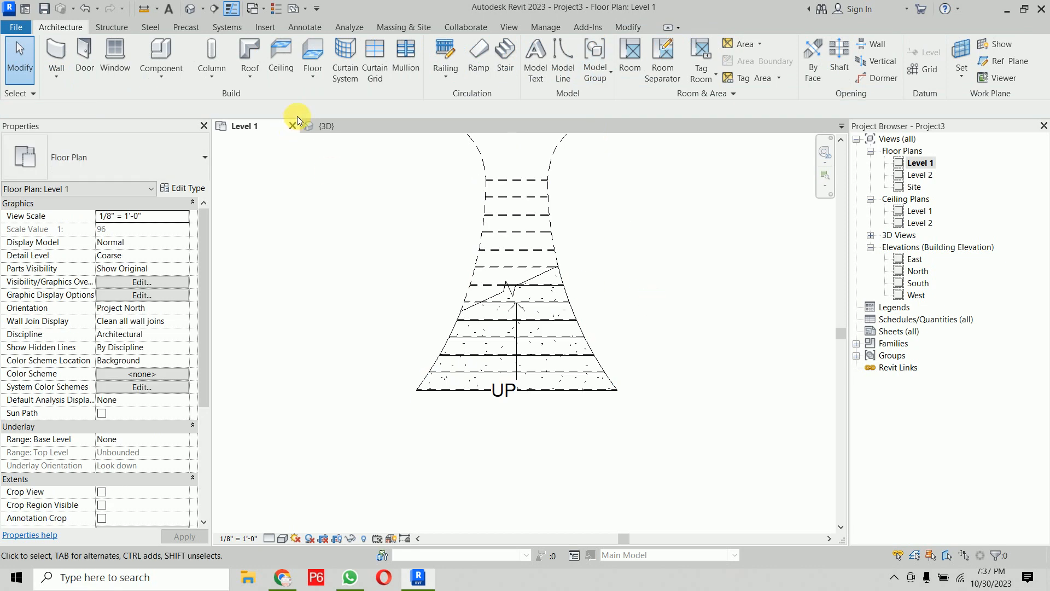
click(347, 125)
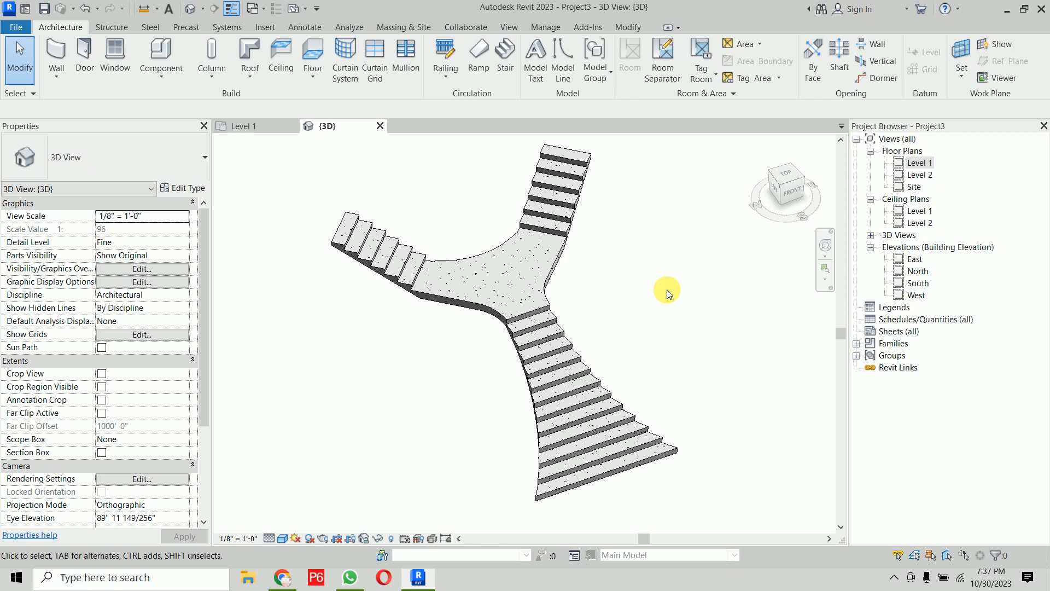
Reopen the lower run's sketch in the Level 1 plan and delete both curved boundary lines.
click(579, 379)
click(581, 61)
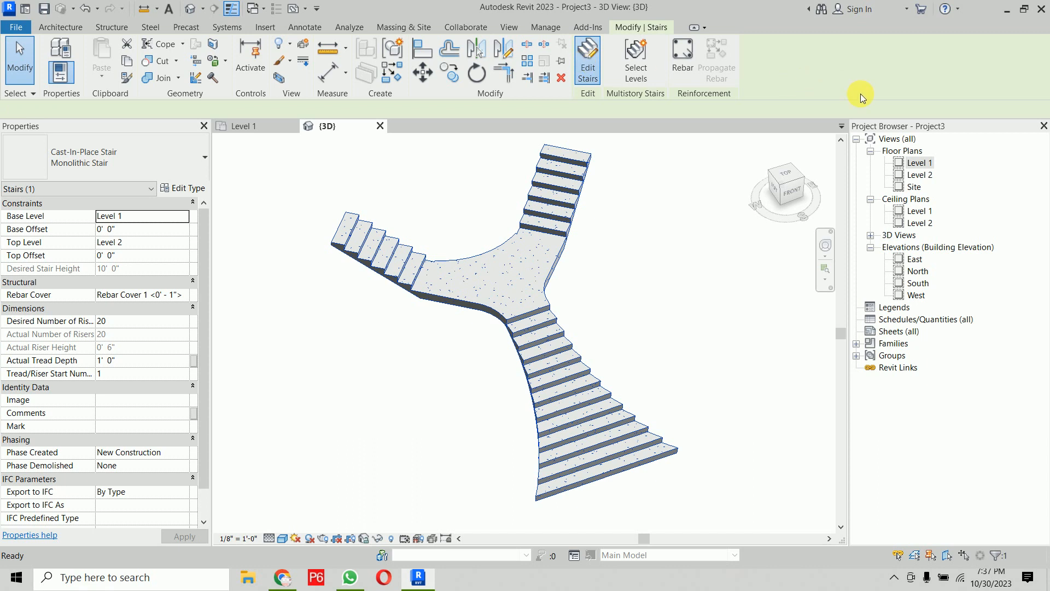
click(921, 166)
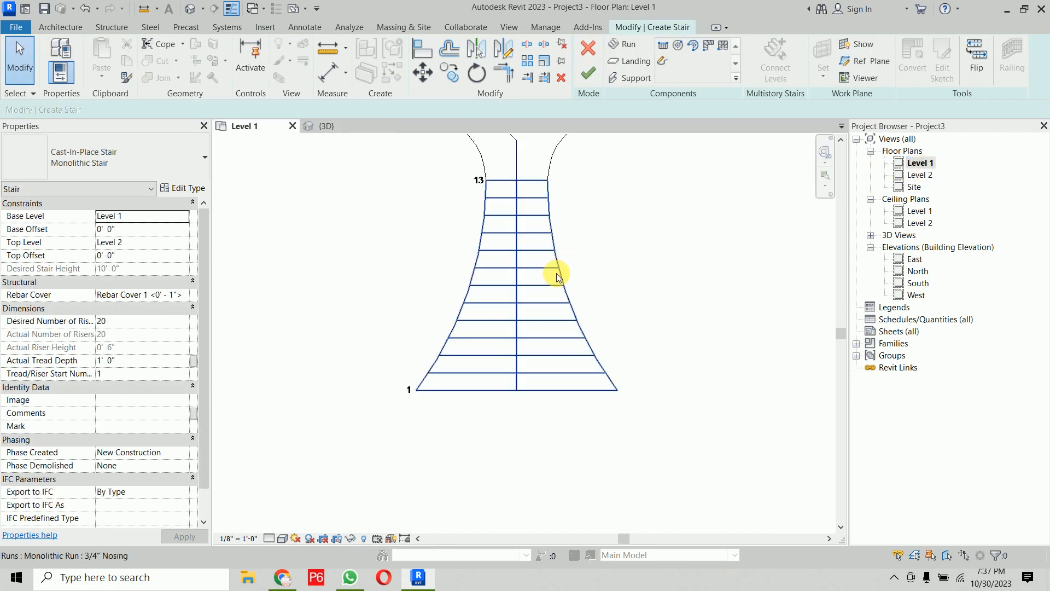
click(557, 273)
click(940, 65)
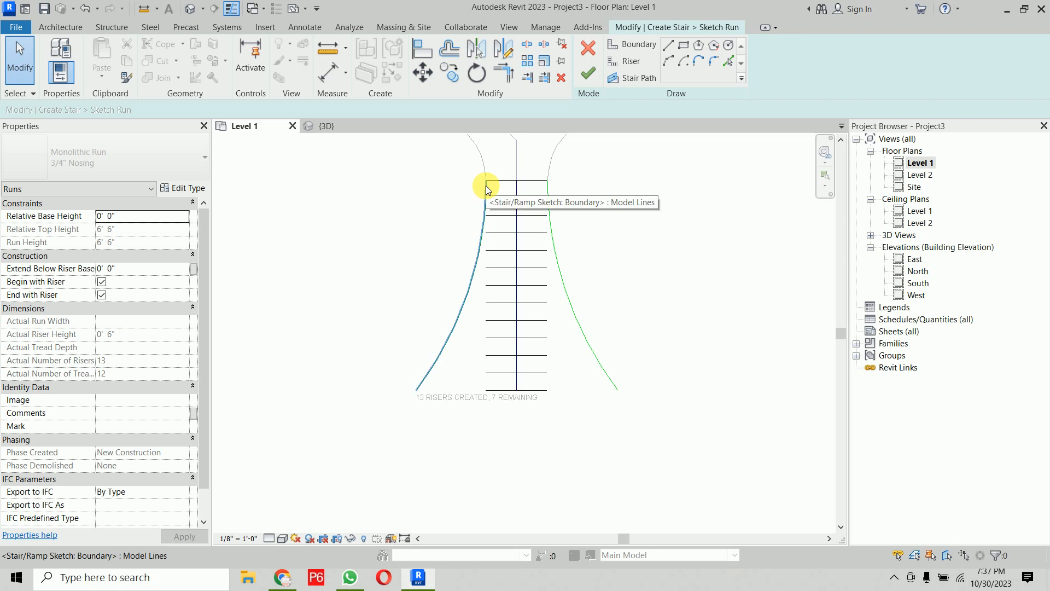
click(467, 310)
key(Delete)
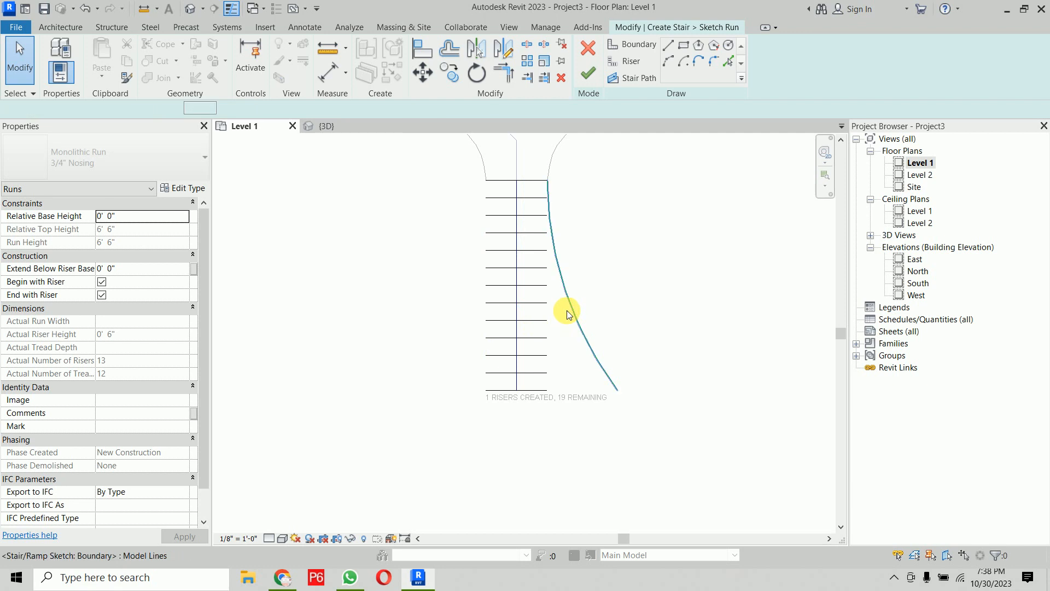
click(564, 309)
key(Delete)
Draw a boundary arc of about 22'-4" radius from the top riser's left end to a point left of and below the bottom riser.
click(672, 65)
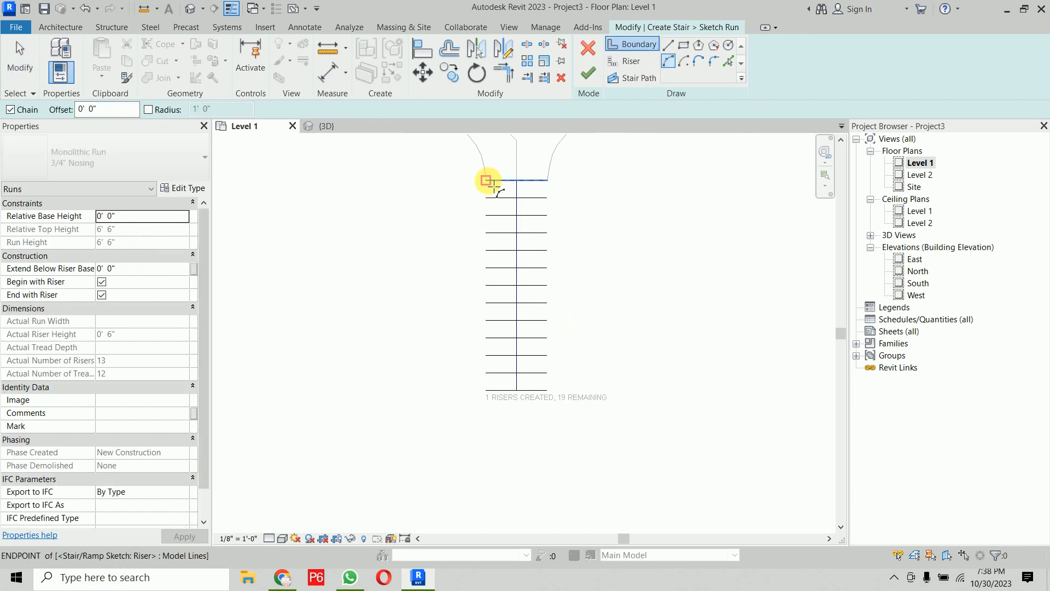
click(485, 180)
click(404, 400)
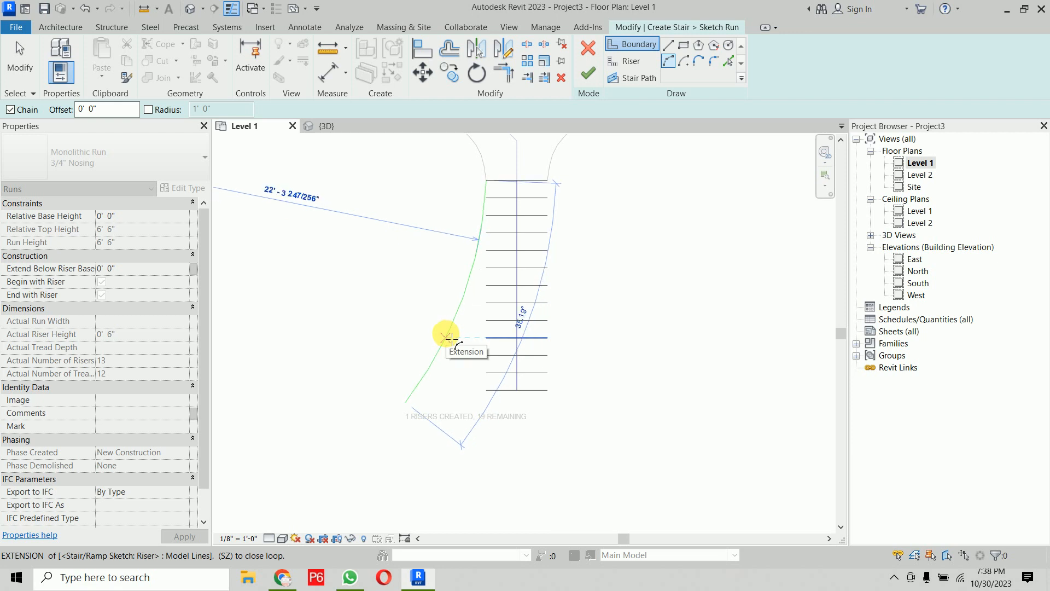
click(451, 338)
key(Escape)
key(Escape)
Mirror the new left boundary arc about the stair path onto the run's right side.
click(462, 298)
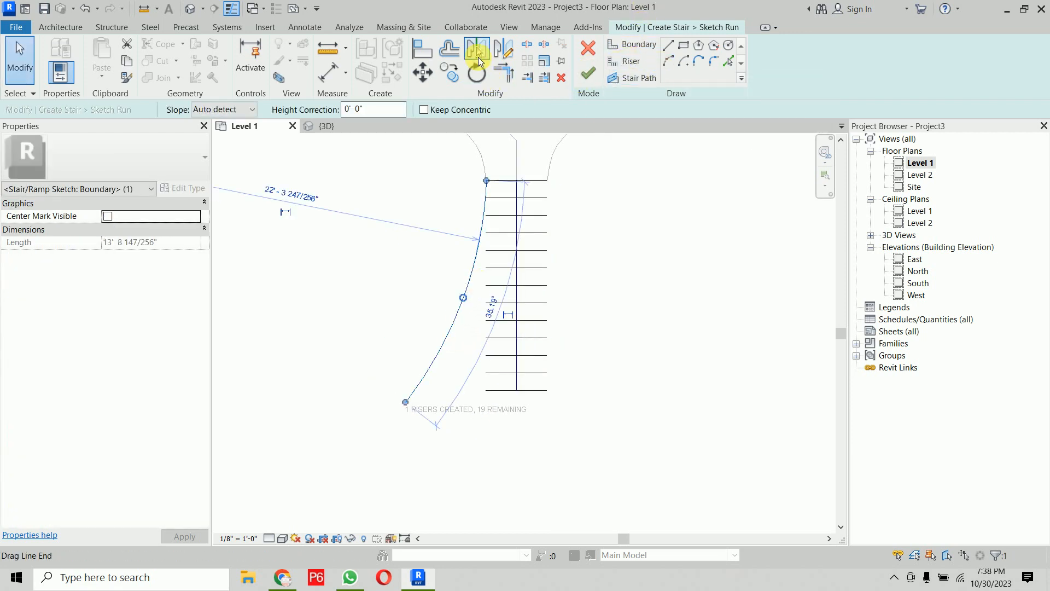
click(476, 48)
click(514, 218)
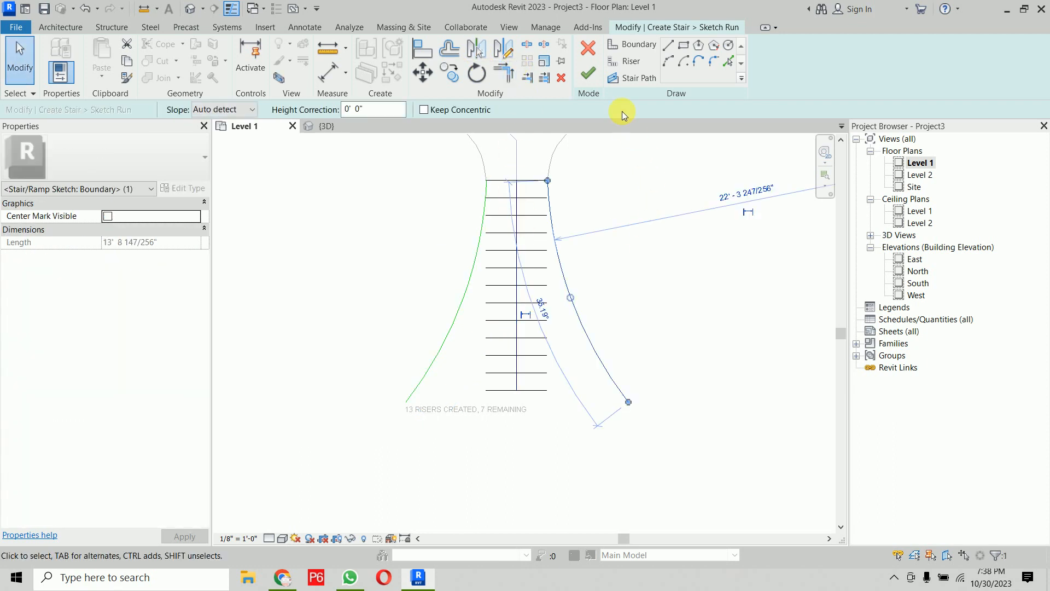
Finish the lower run's sketch and unjoin the run from the landing.
click(589, 73)
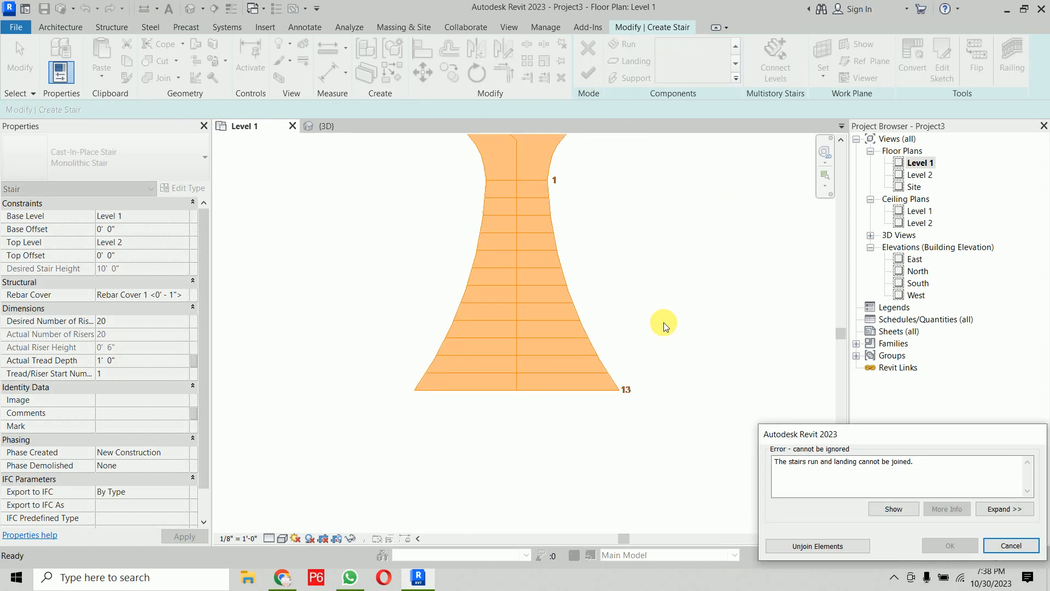
scroll(659, 331, down, 3)
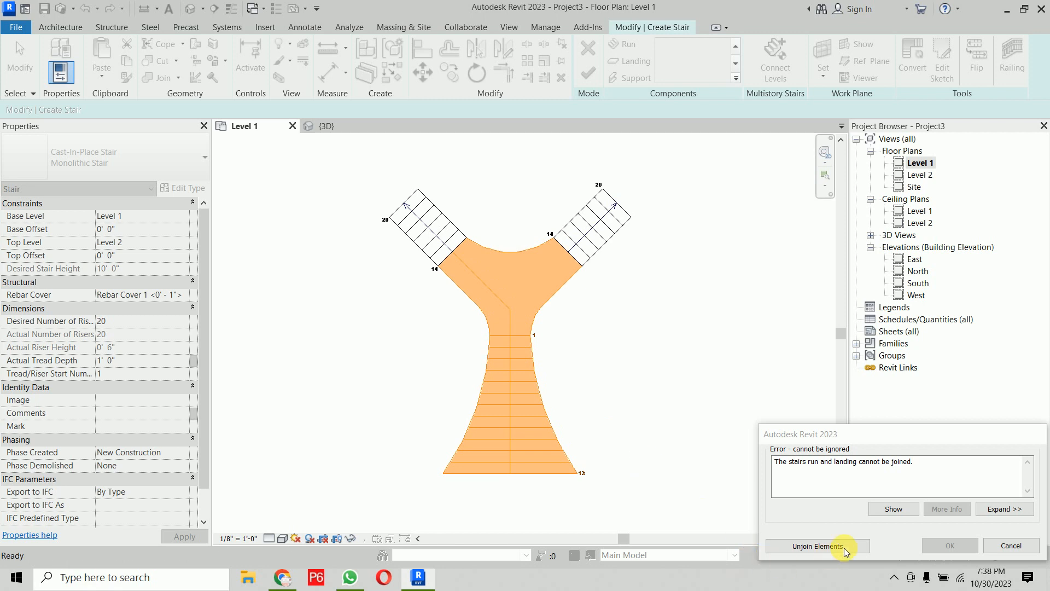
click(827, 547)
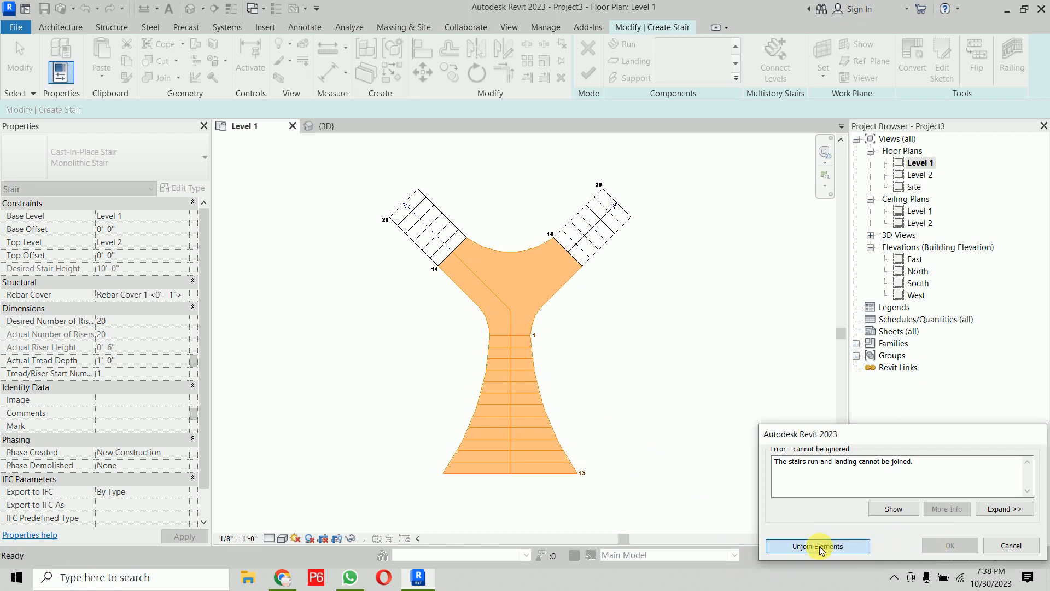
Finish the stair edit and check the run and landing connection in the 3D view.
click(690, 370)
click(588, 73)
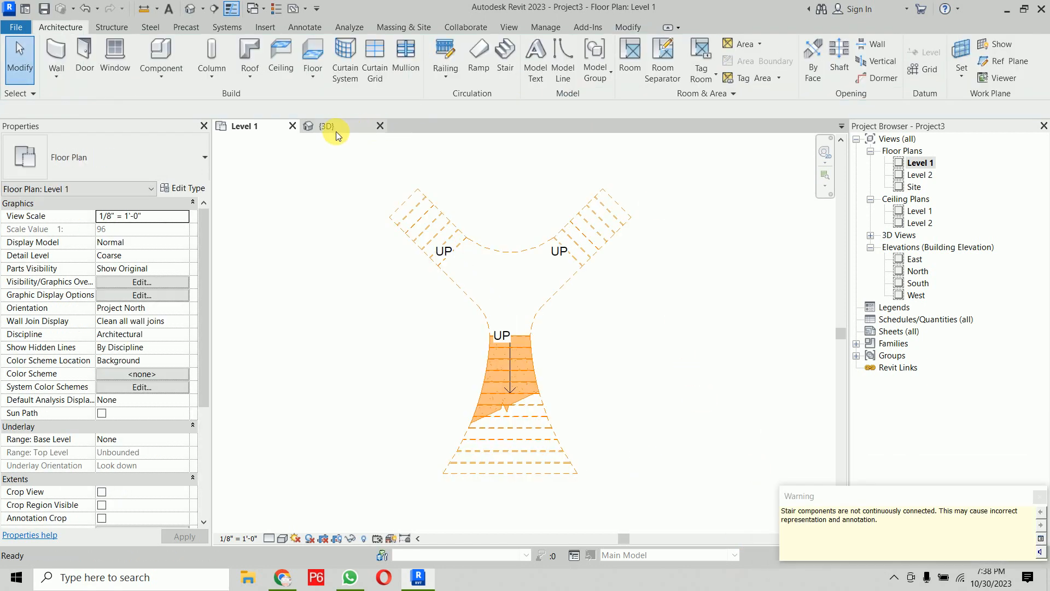
click(333, 129)
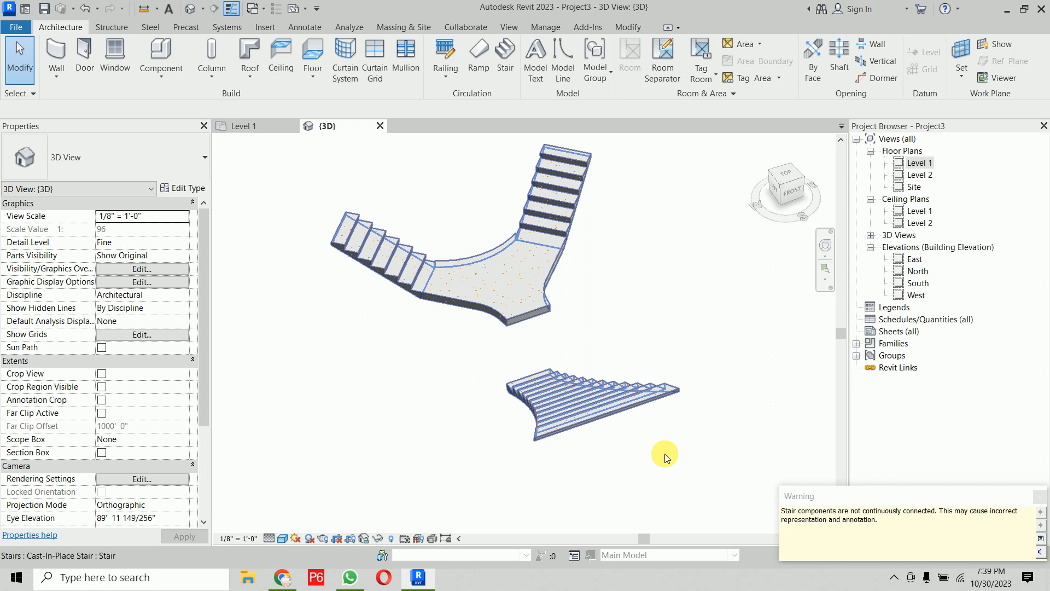
click(740, 300)
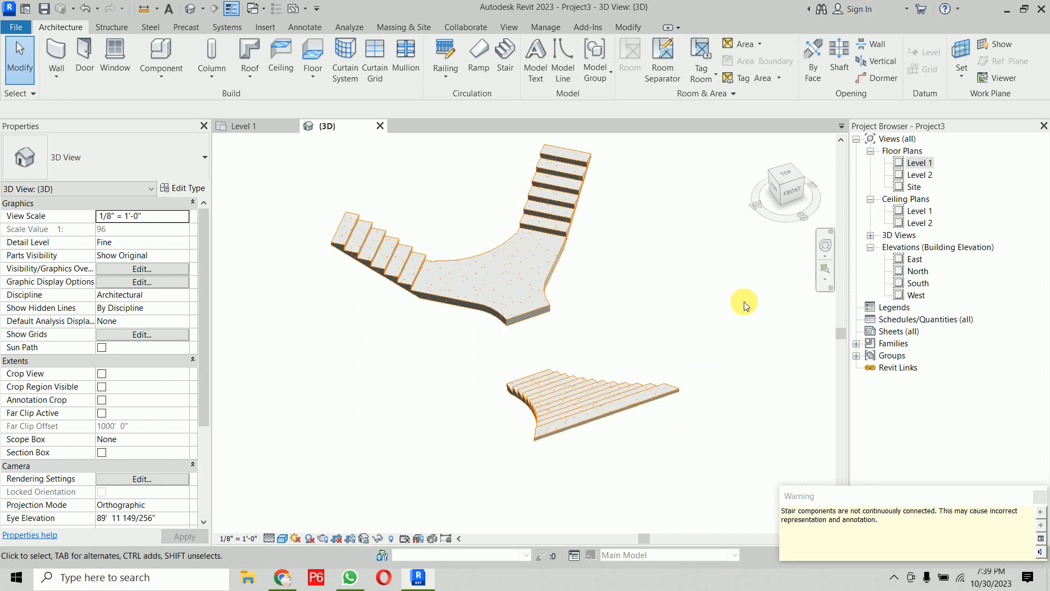
Reopen the stair for editing and bring up the lower run's sketch in the Level 1 plan.
click(627, 404)
double_click(606, 395)
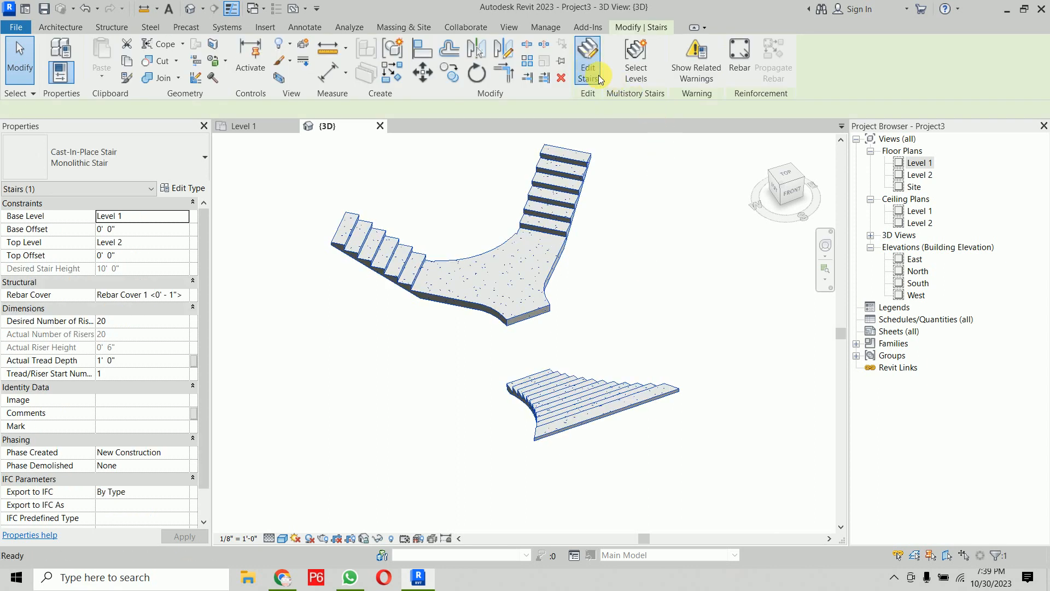
click(624, 396)
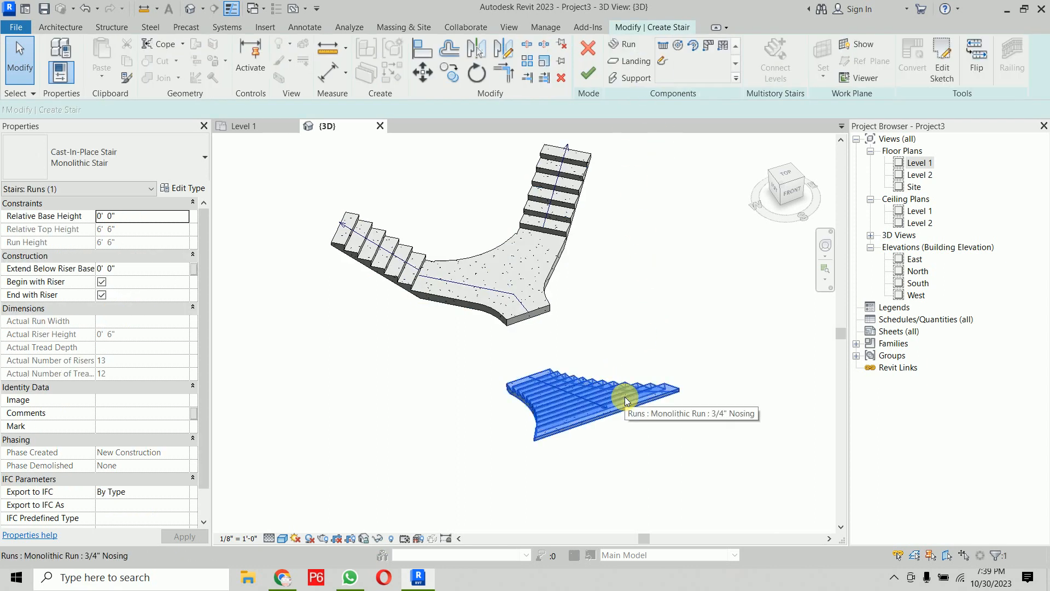
click(942, 63)
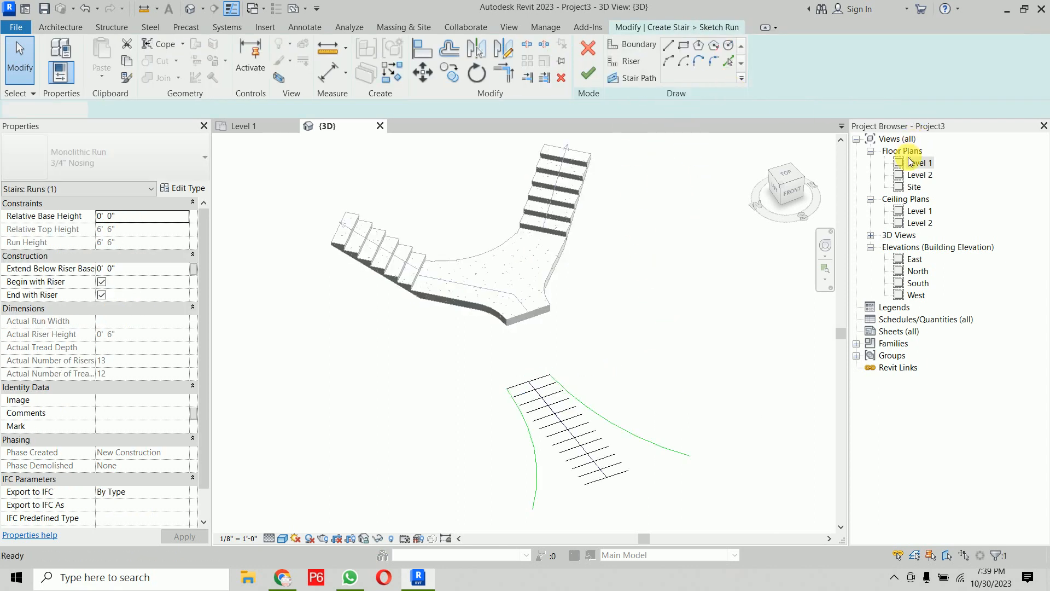
double_click(919, 162)
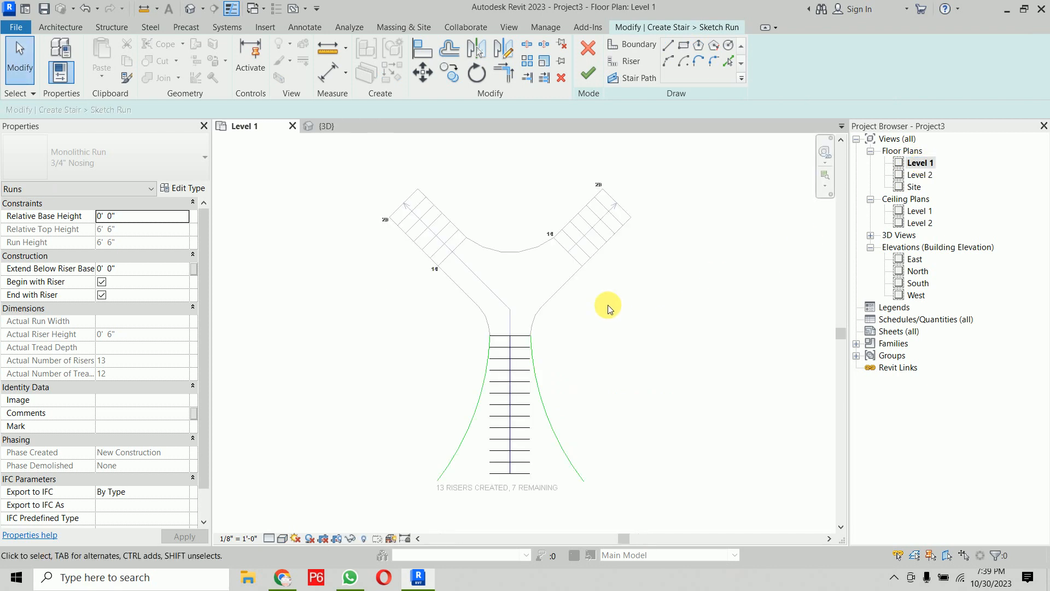
Delete both curved boundary lines of the lower run's sketch.
click(478, 398)
key(Delete)
click(539, 369)
key(Delete)
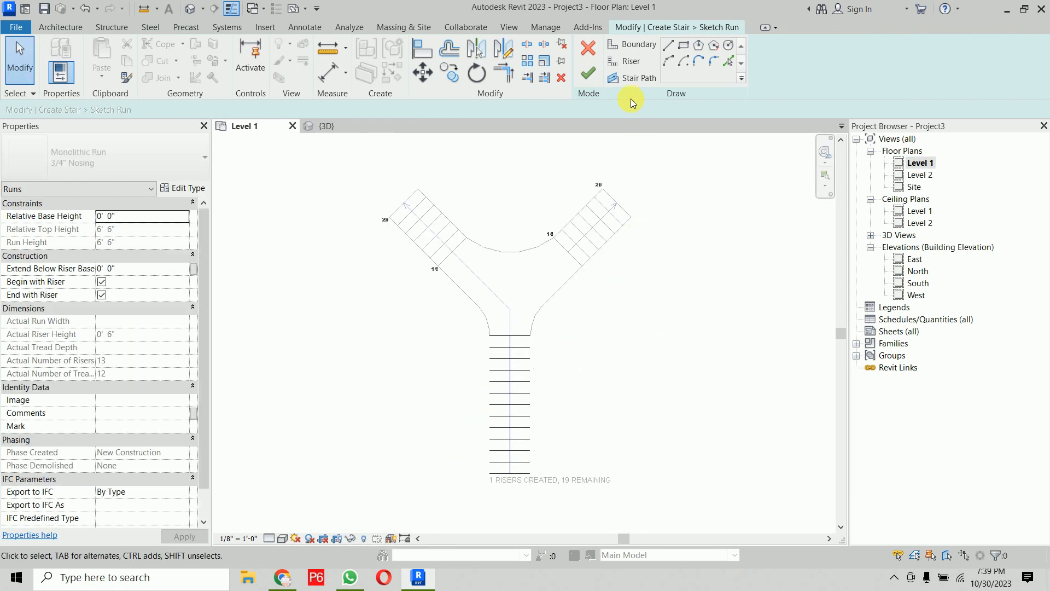
Draw a boundary arc of about 18'-7" radius from a point left of and level with the bottom riser to the top riser's left end.
click(668, 61)
click(437, 475)
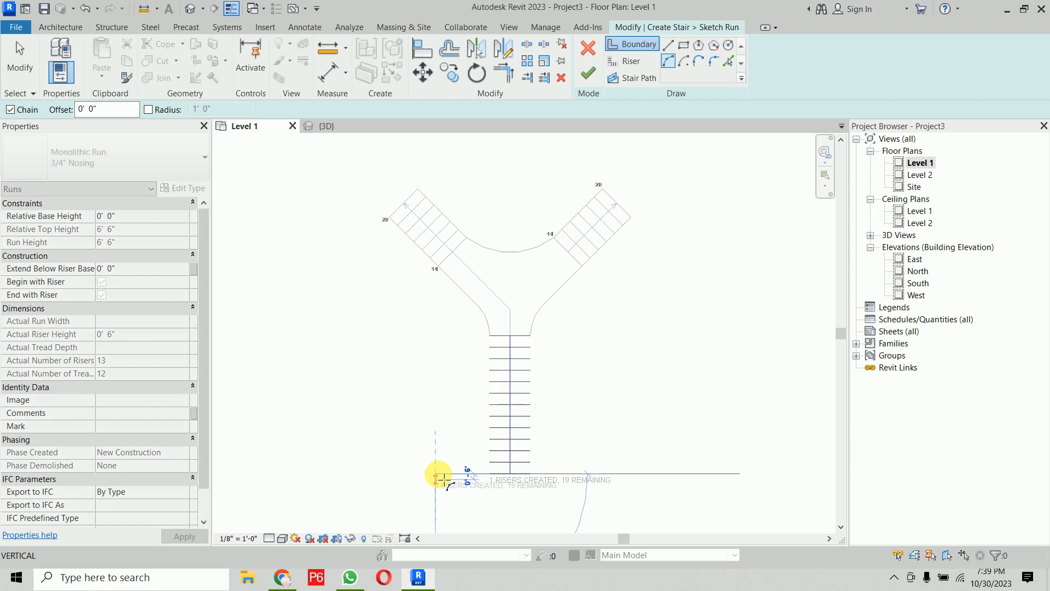
click(492, 336)
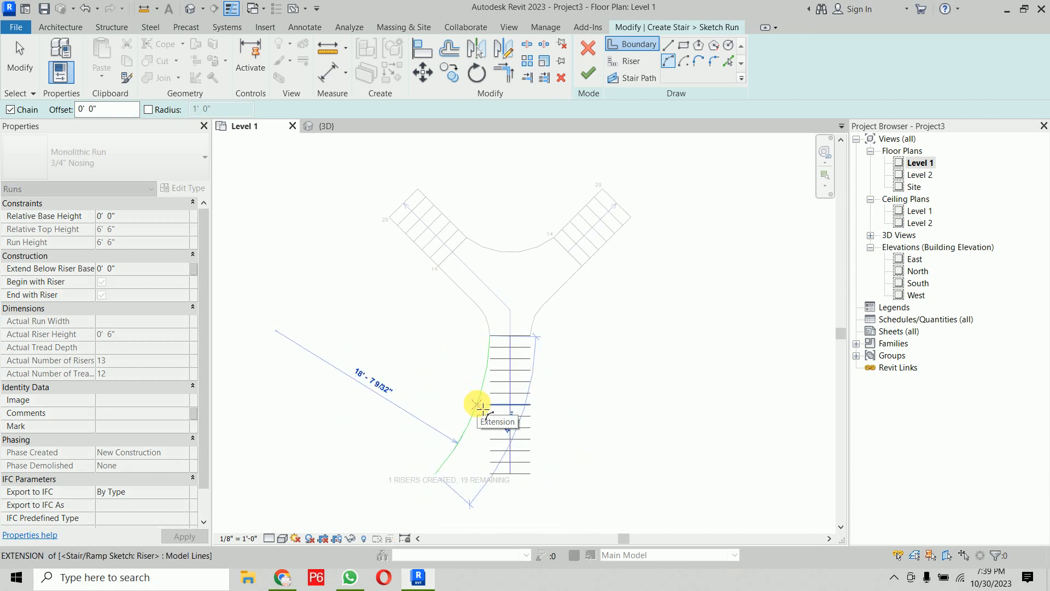
click(481, 406)
key(Escape)
key(Escape)
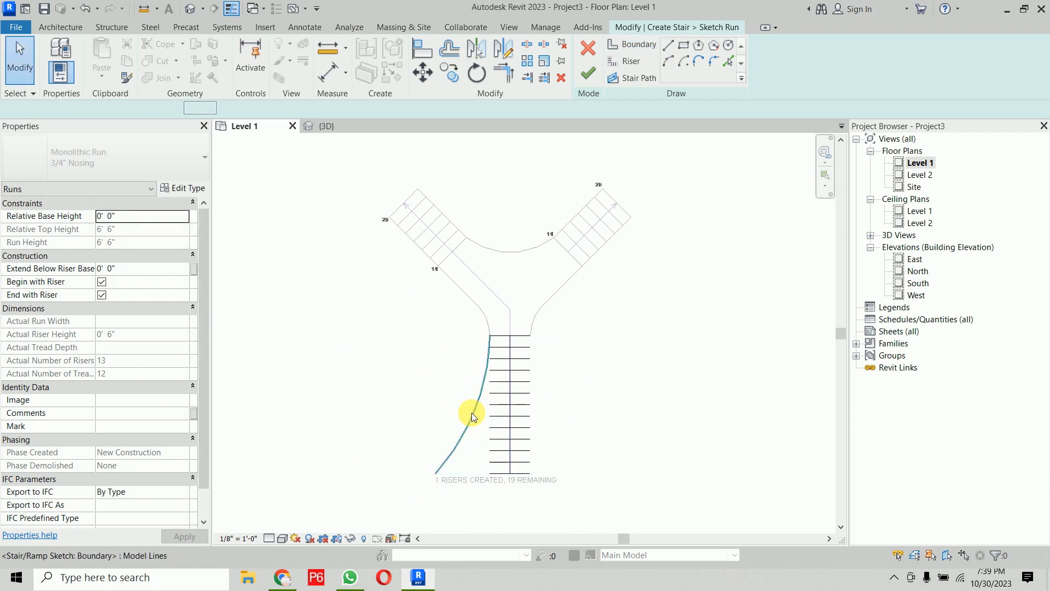
Mirror the left boundary arc about the stair path onto the run's right side.
click(471, 412)
click(476, 49)
click(509, 395)
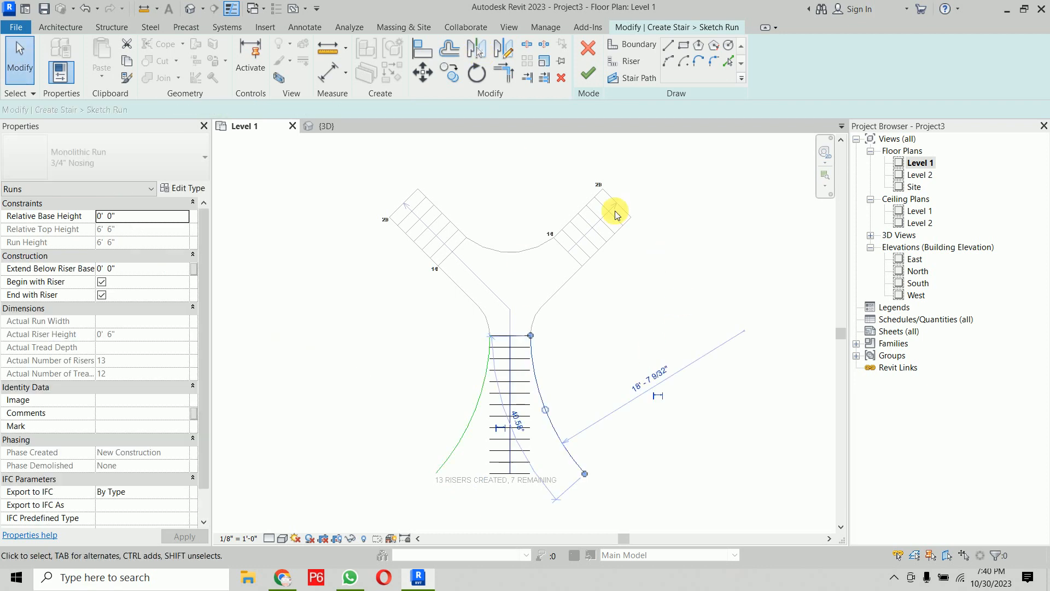
click(666, 300)
Finish the run sketch and the stair, and inspect the flared Y-shaped stair from several angles in 3D.
click(588, 72)
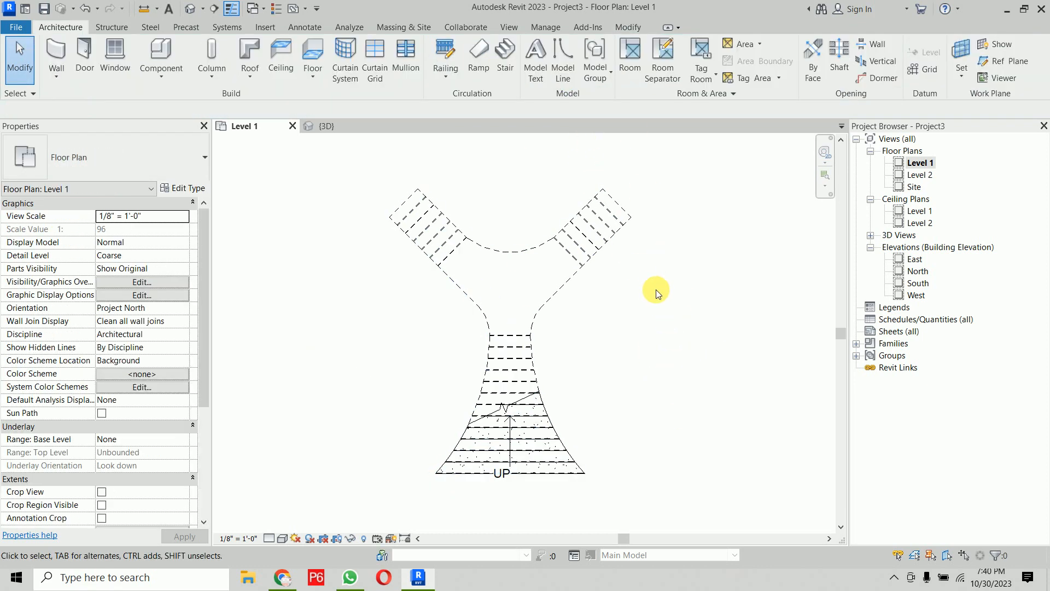
click(342, 127)
mouse_move(598, 277)
shift+middle_down()
mouse_move(672, 323)
mouse_move(579, 370)
mouse_move(623, 376)
shift+middle_up()
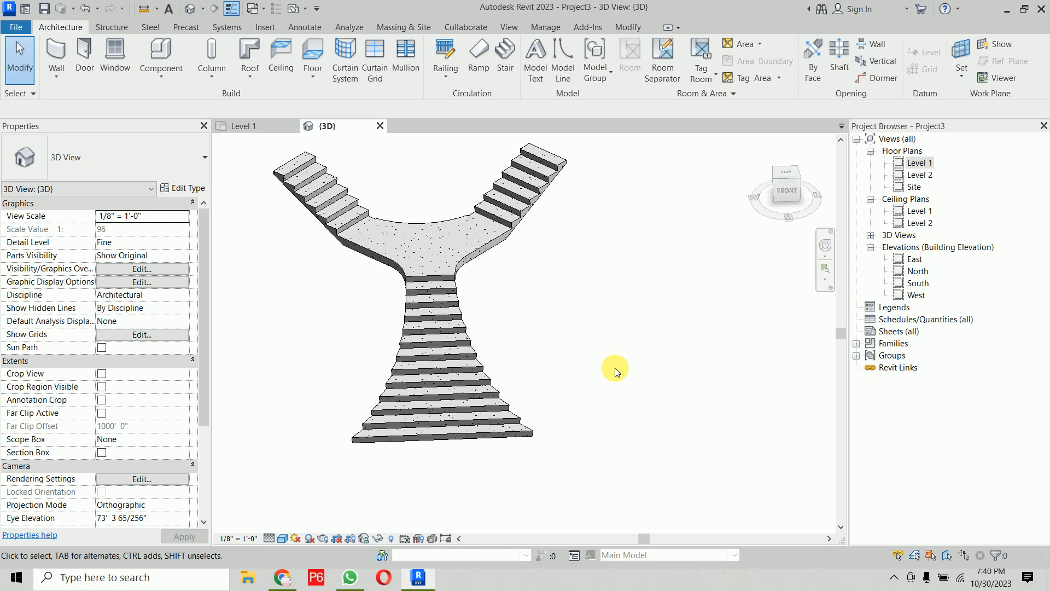
middle_drag(615, 367, 663, 363)
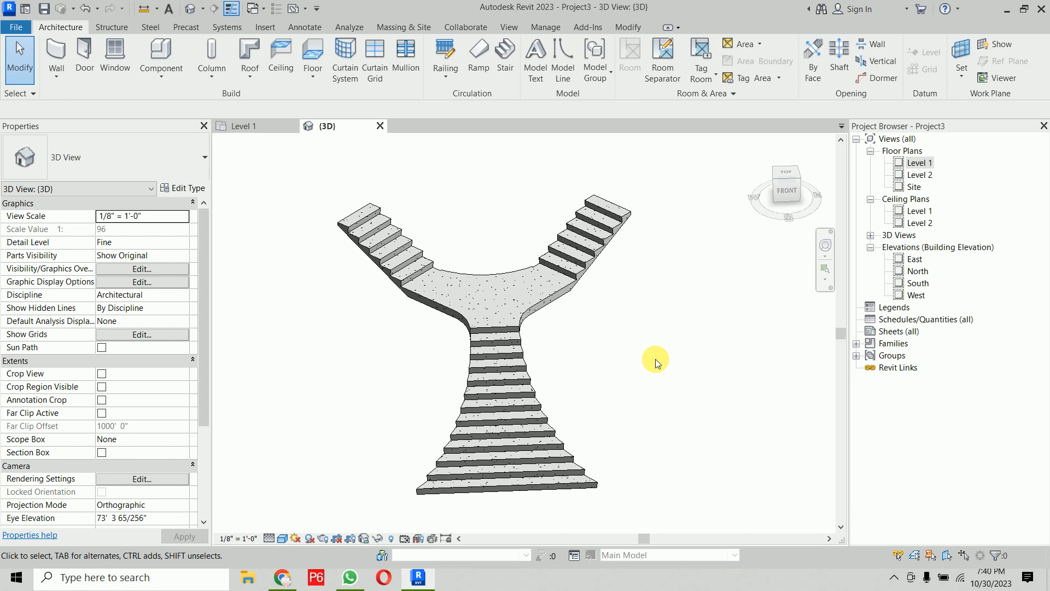
shift+middle_drag(656, 368, 581, 349)
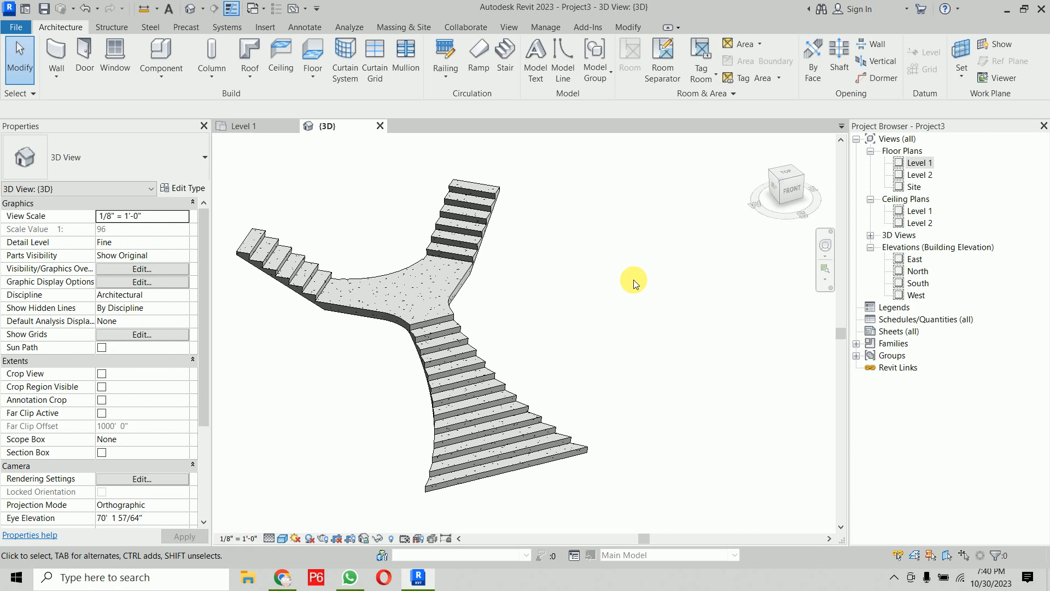
scroll(582, 304, down, 2)
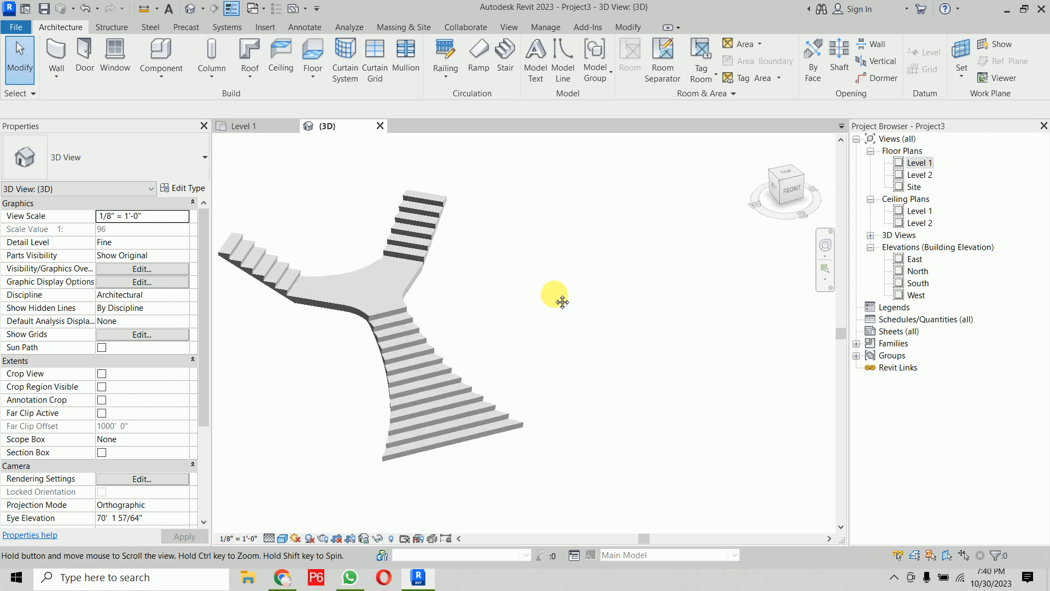
Delete the whole Y-shaped stair from the model and open the South elevation.
click(421, 337)
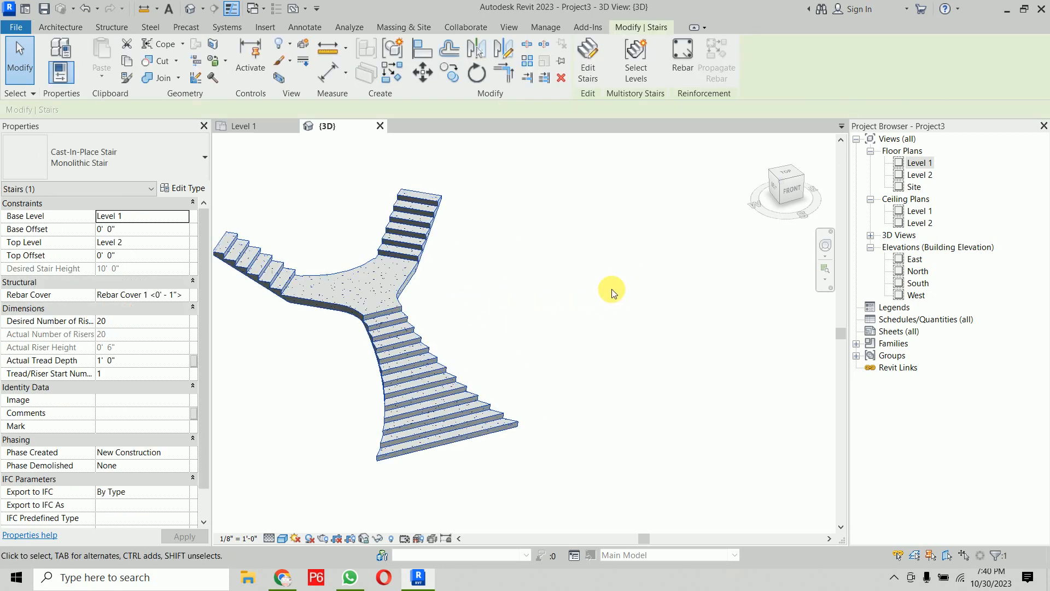
key(Delete)
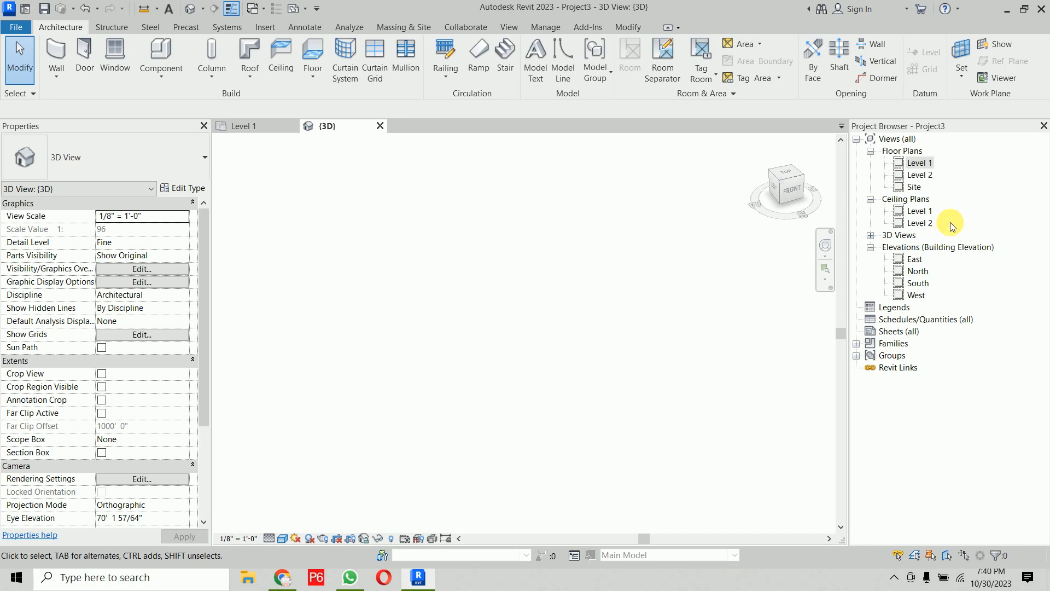
double_click(916, 162)
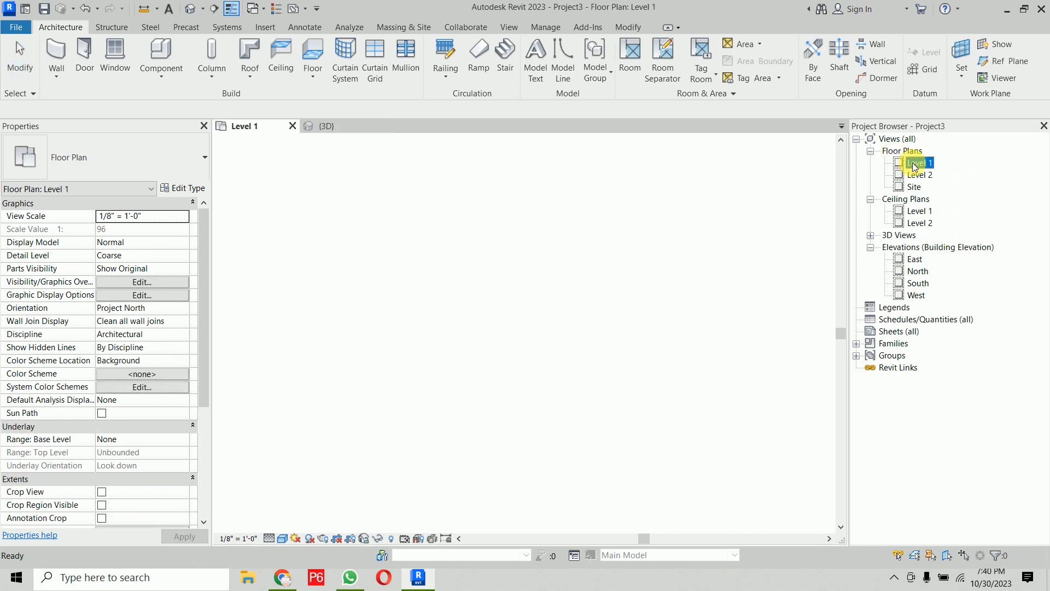
double_click(918, 283)
middle_drag(603, 371, 663, 415)
scroll(663, 416, down, 2)
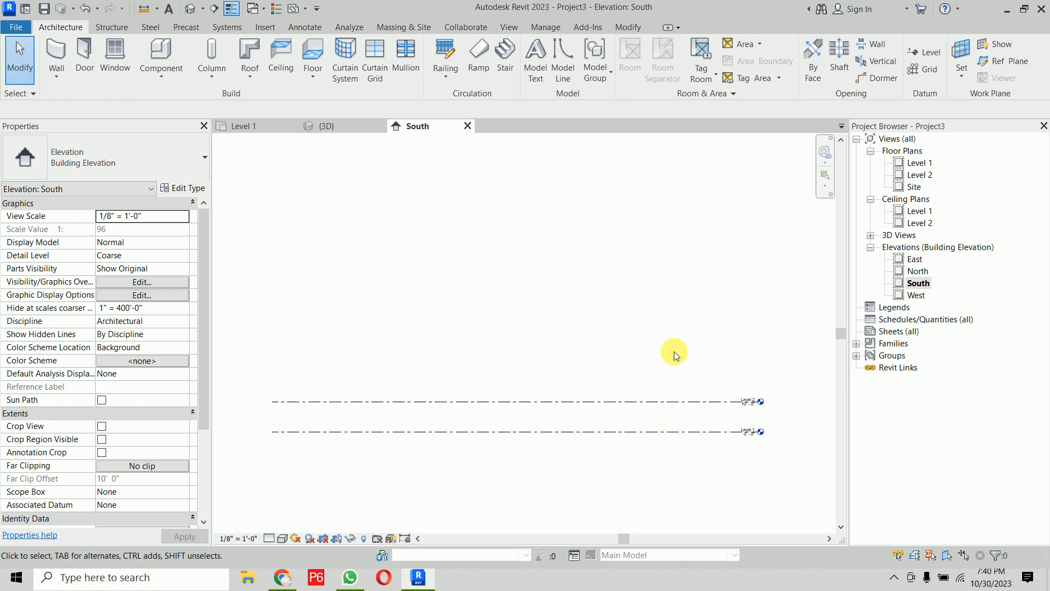
key(l)
key(l)
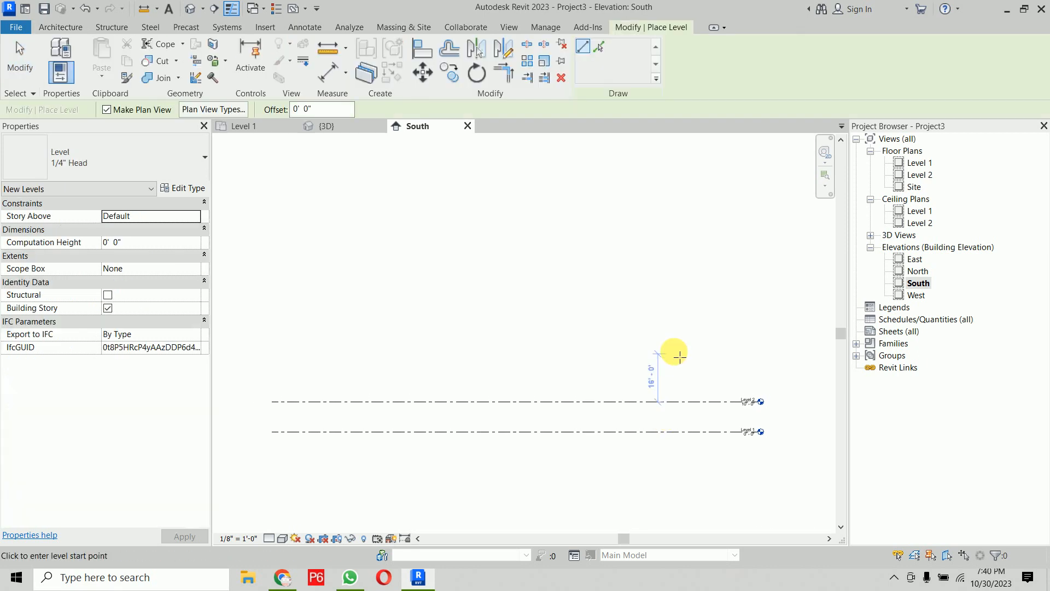
key(Escape)
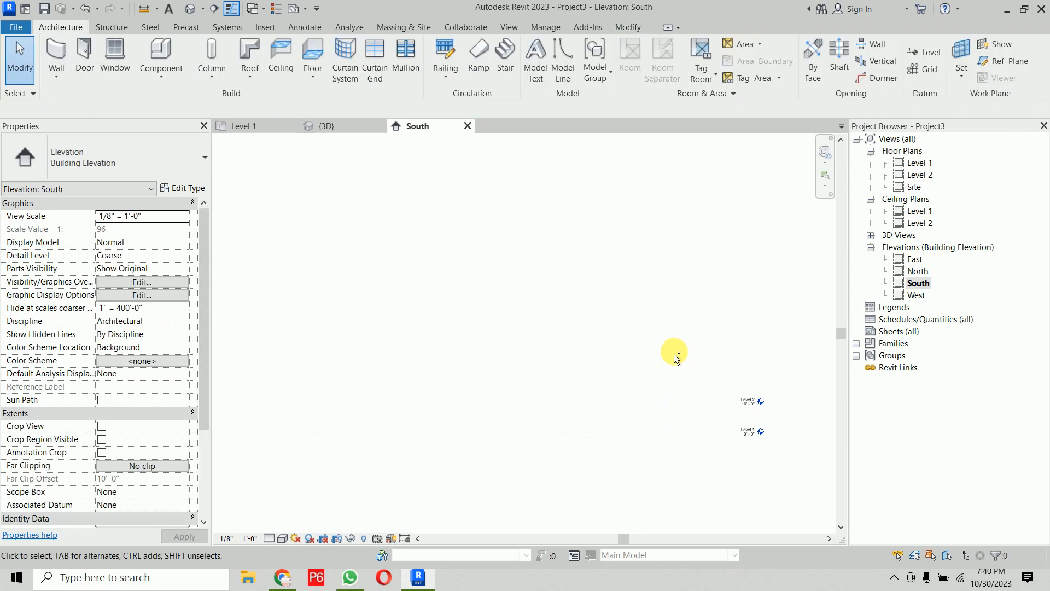